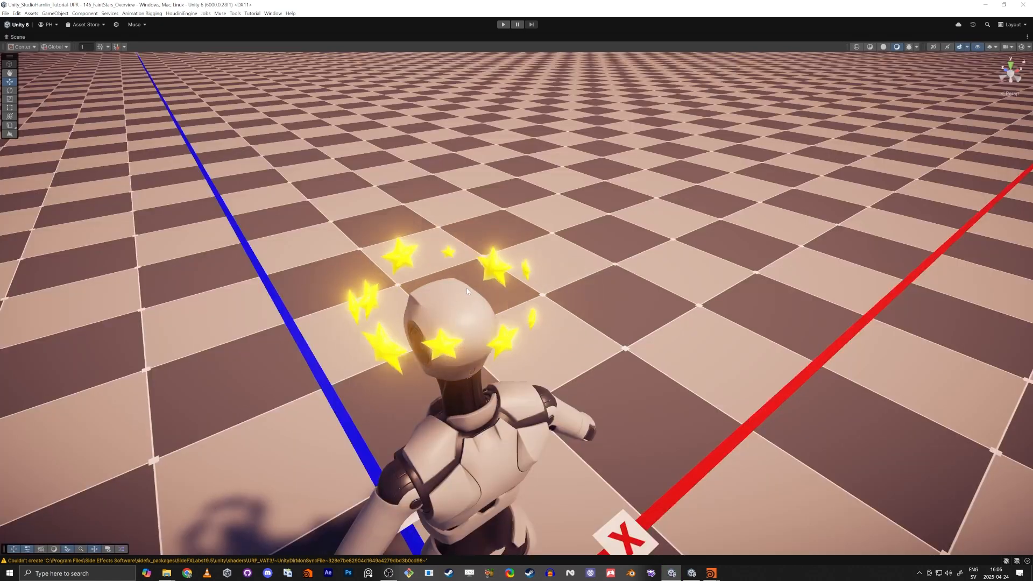
Restore the full editor layout and open the 146_FaintStars scene from the 146_FaintStars project folder.
right_click_drag(423, 336, 395, 329)
key("q")
key("s")
key("d")
key("shift+space")
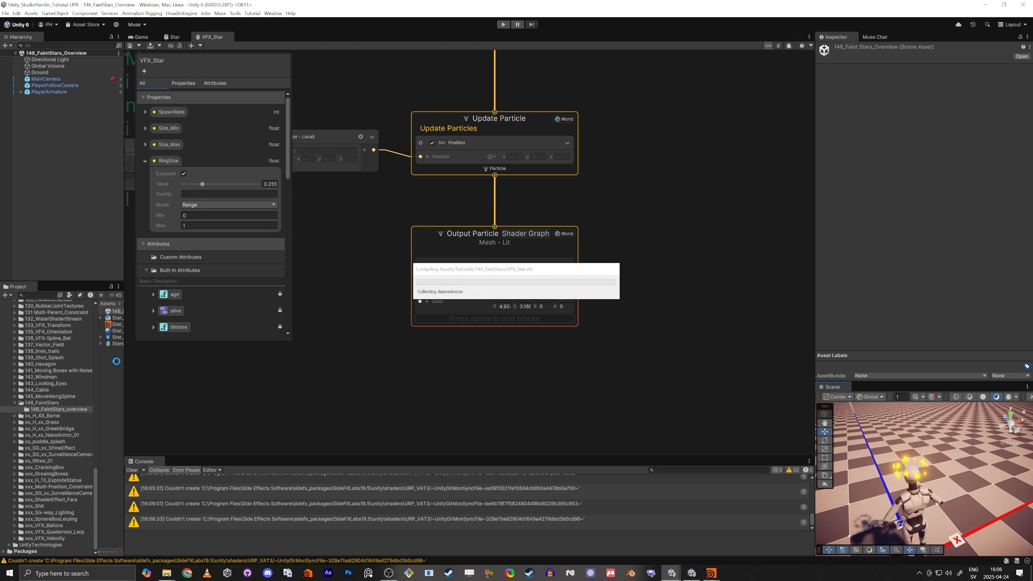
left_click(44, 402)
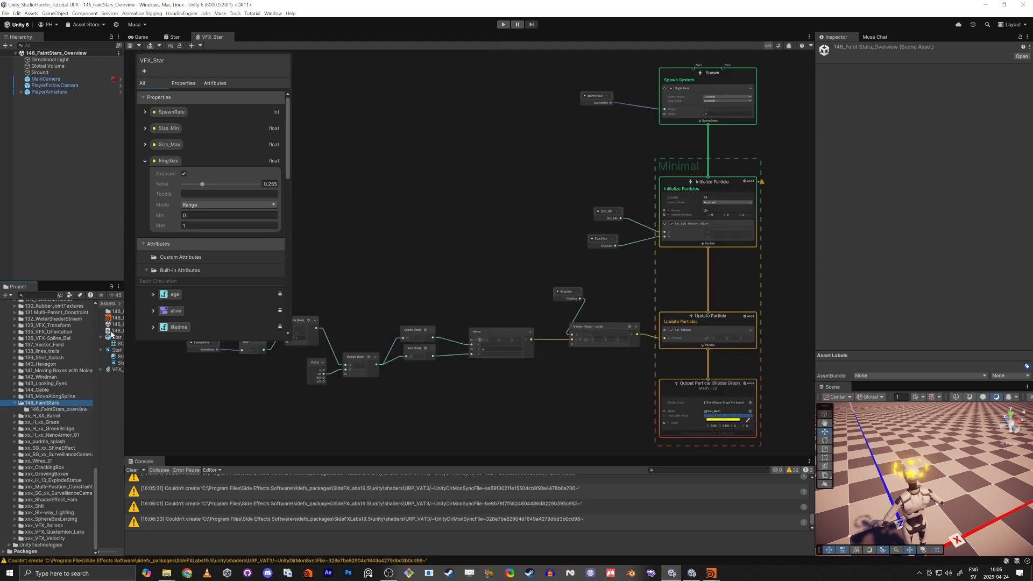
left_click(113, 323)
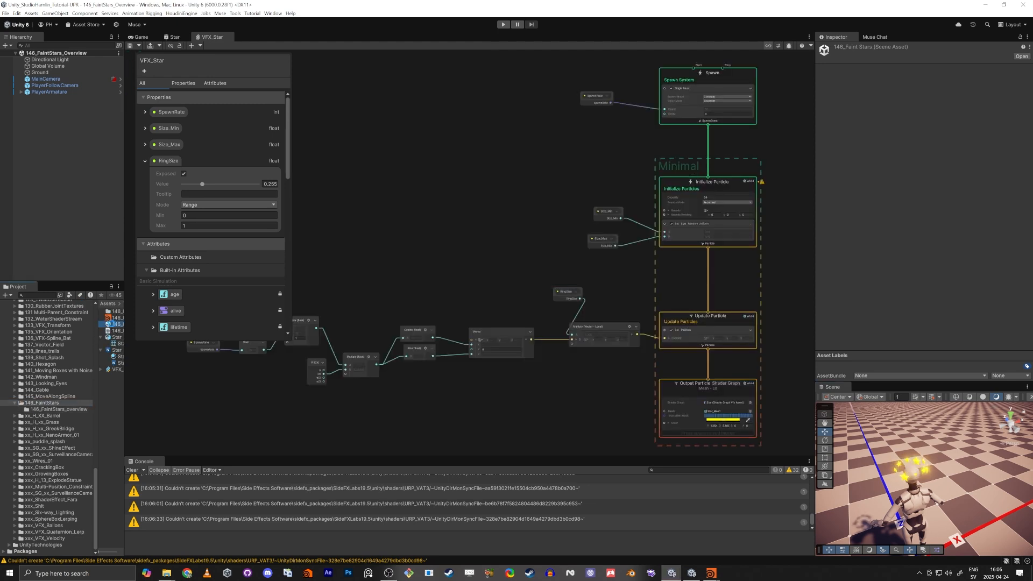
double_click(113, 324)
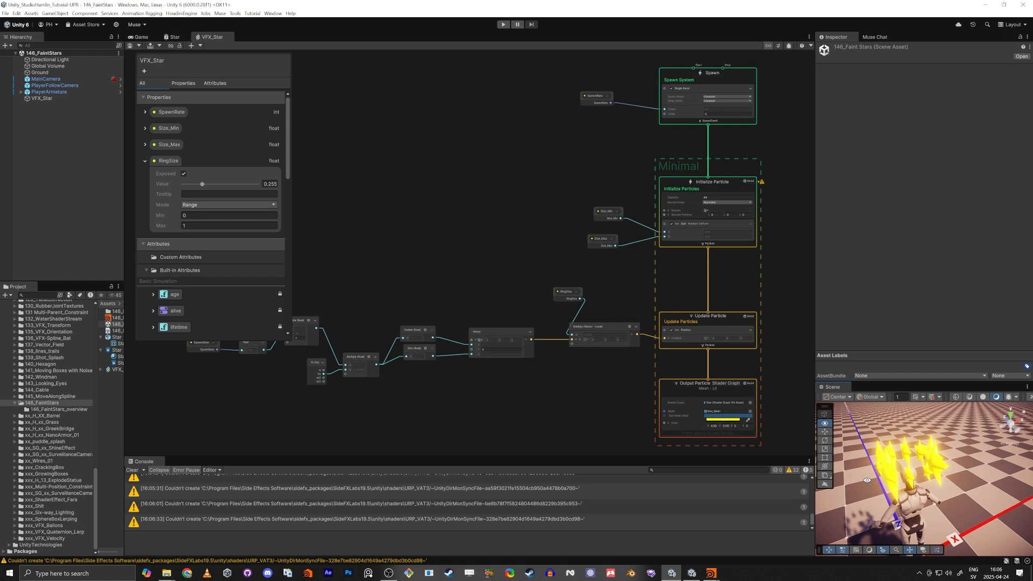
Inspect the star ring around the character from above and the Update Particle context in the VFX_Star graph.
key("w")
right_click_drag(867, 480, 928, 455)
key("s")
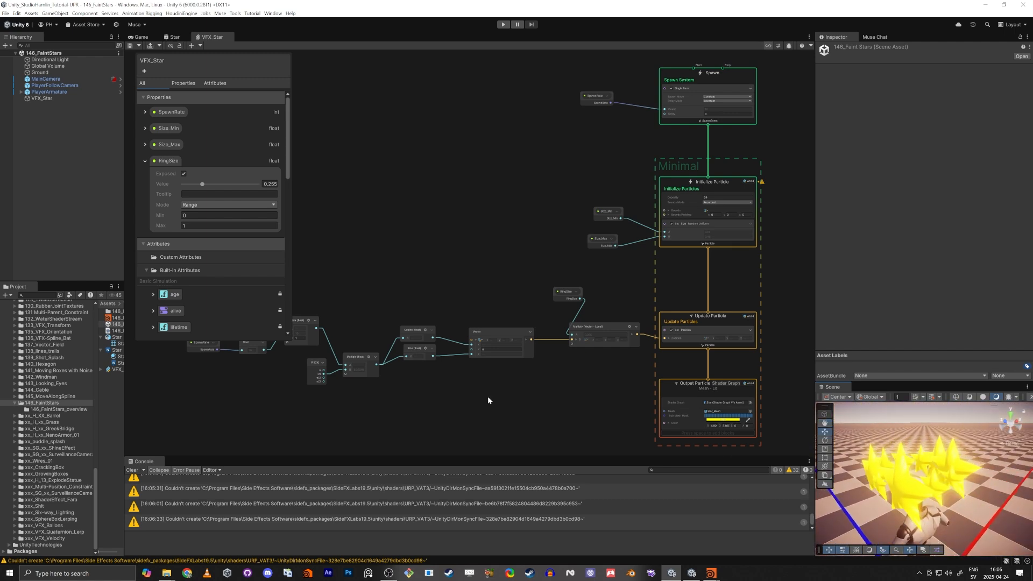
middle_click_drag(488, 400, 544, 375)
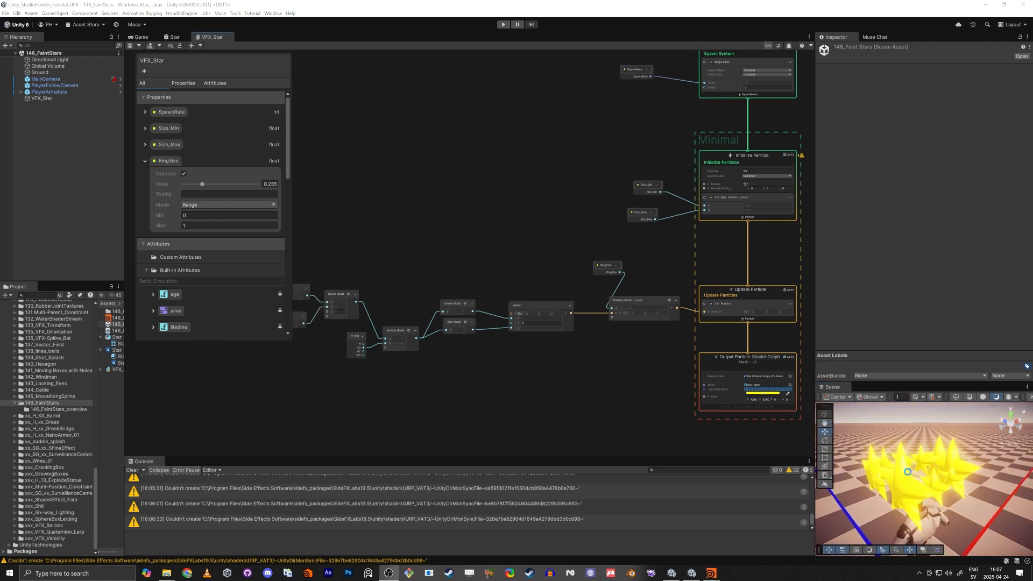
mouse_move(894, 496)
right_mouse_down()
mouse_move(895, 525)
mouse_move(908, 498)
right_mouse_up()
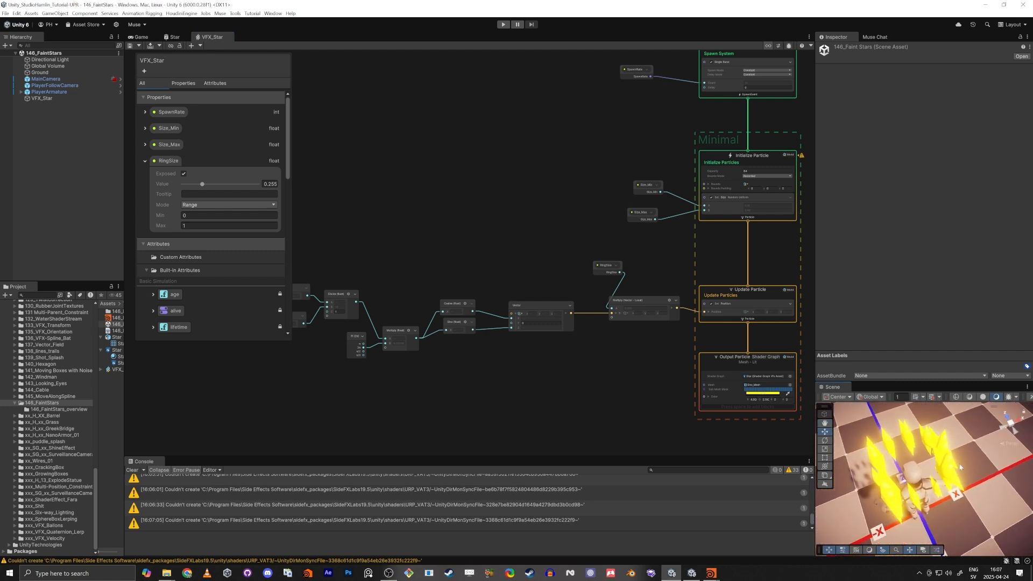
scroll(492, 351, "up", 5)
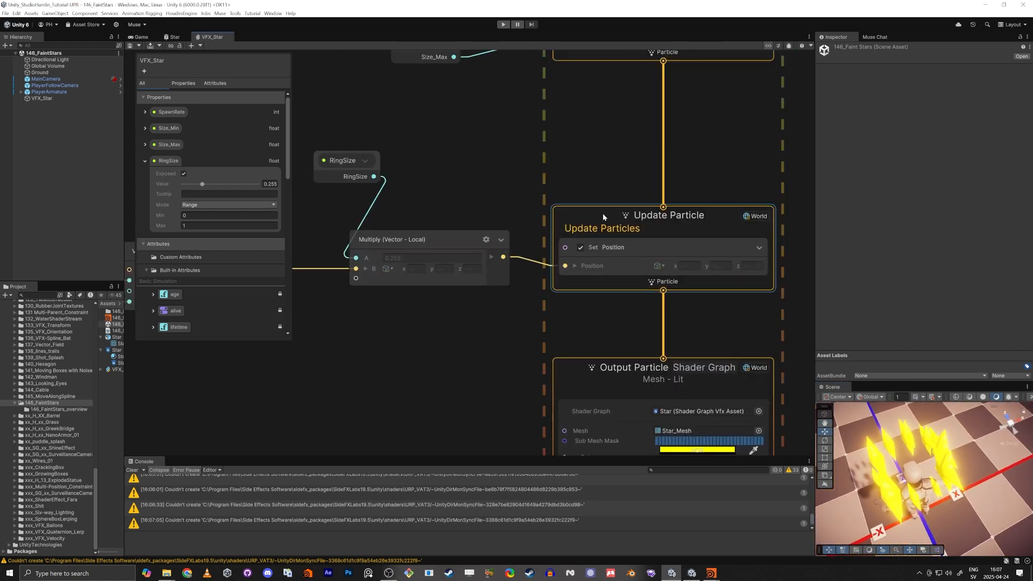
left_click(602, 213)
key("space")
type("set cus")
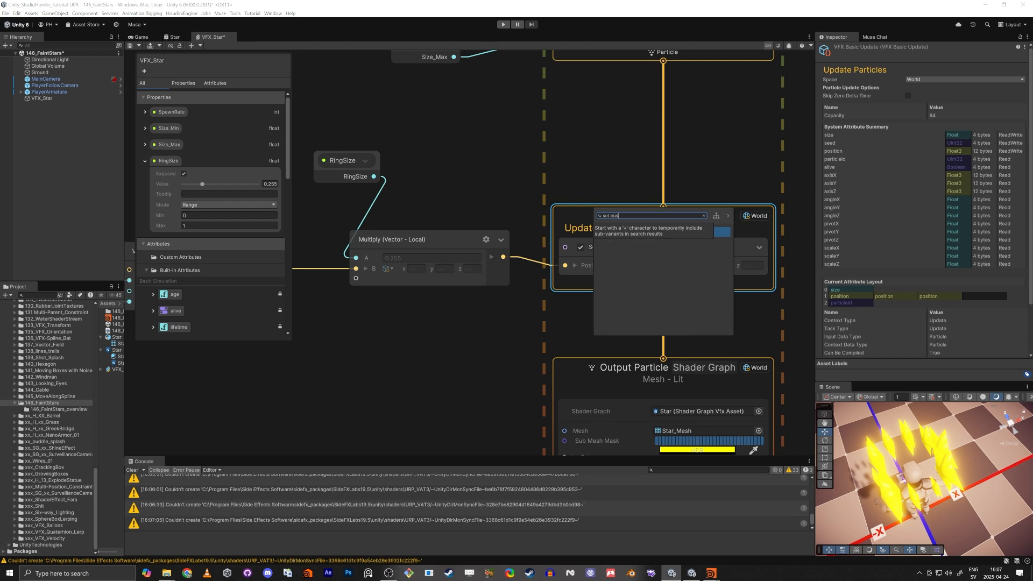
left_click(597, 178)
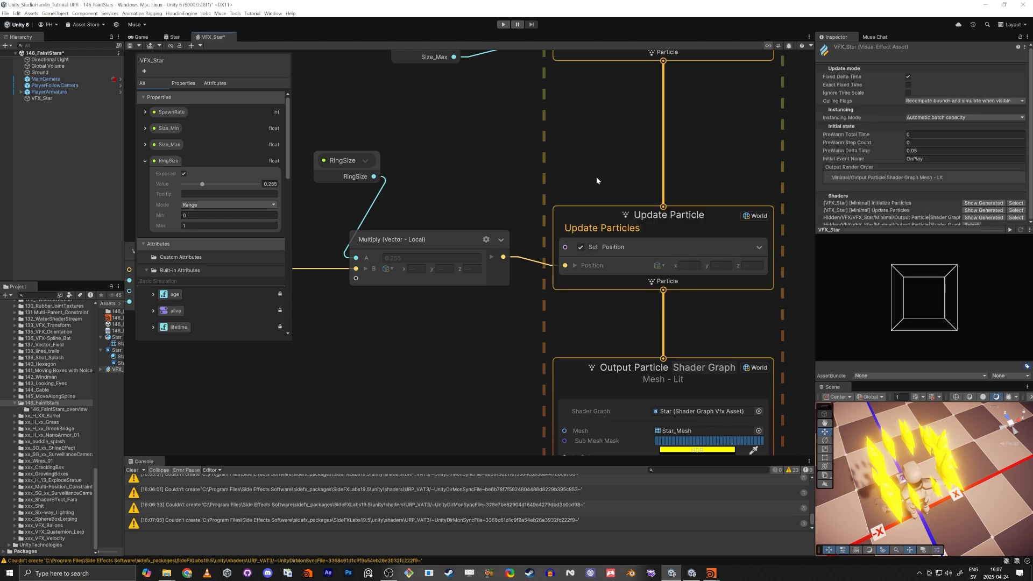
Review the Set Position block, the graph's attributes and properties, and the exposed properties on the VFX_Star scene object.
left_click(615, 247)
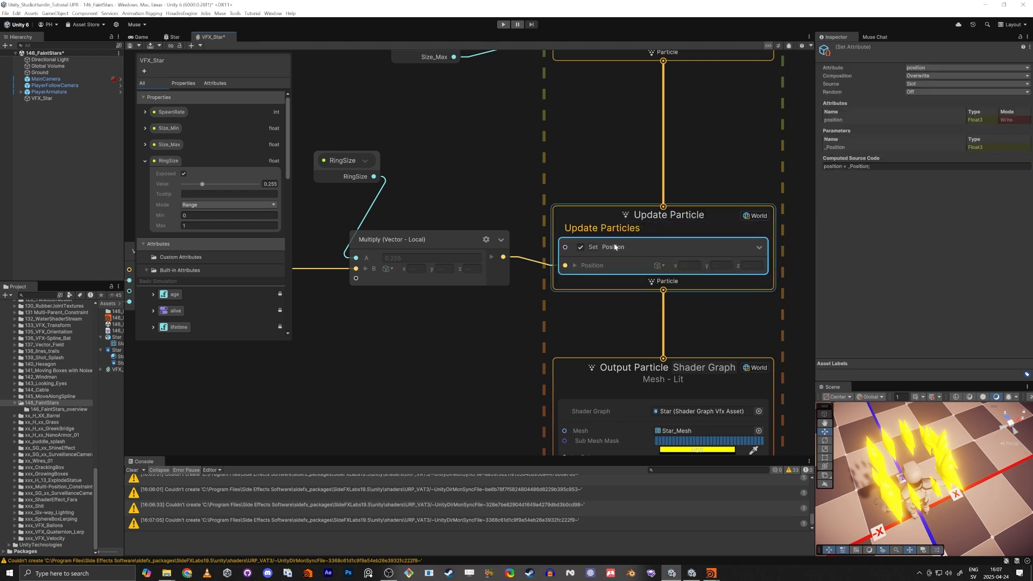
left_click(214, 85)
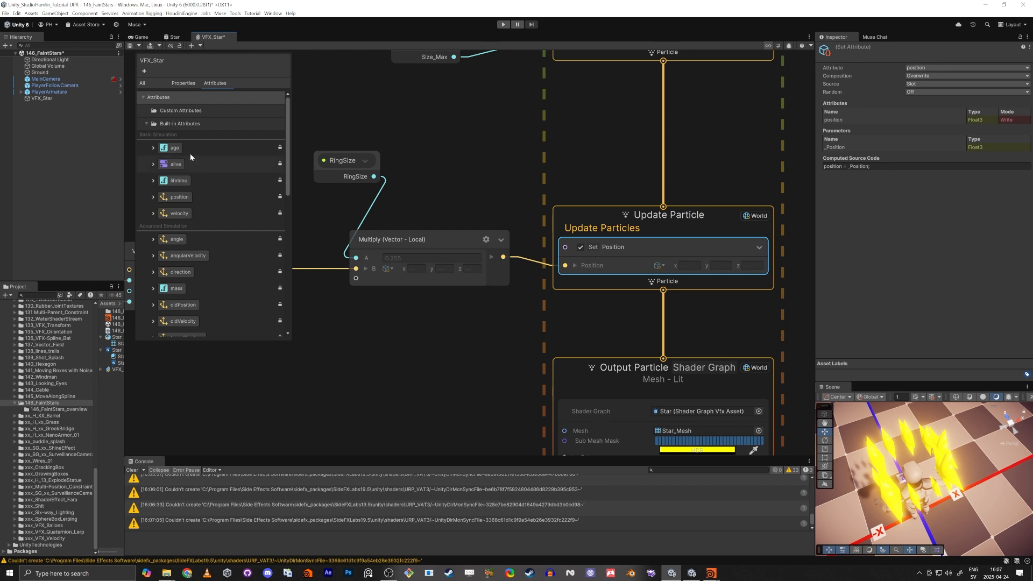
left_click(184, 83)
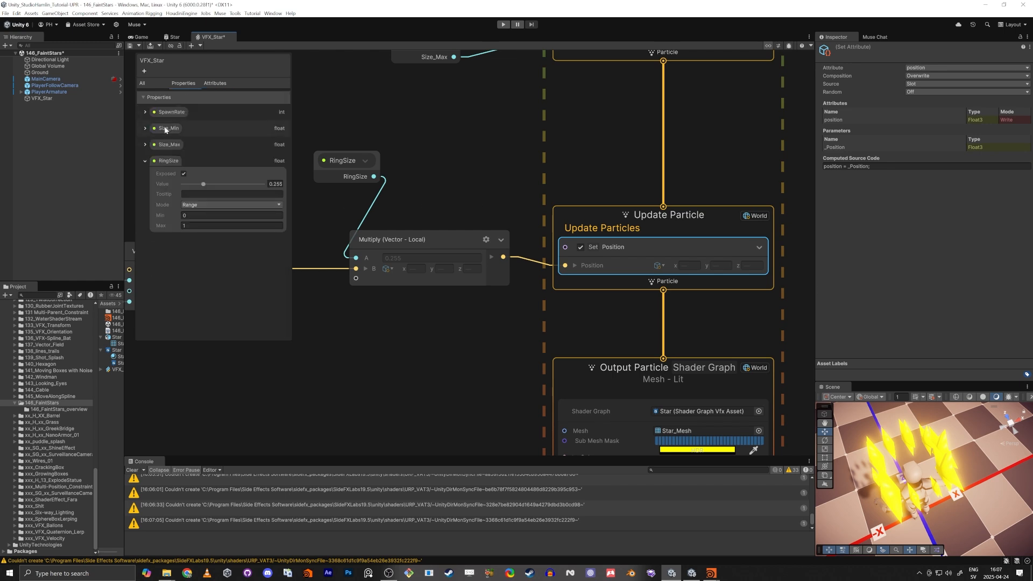
left_click(144, 161)
left_click(37, 98)
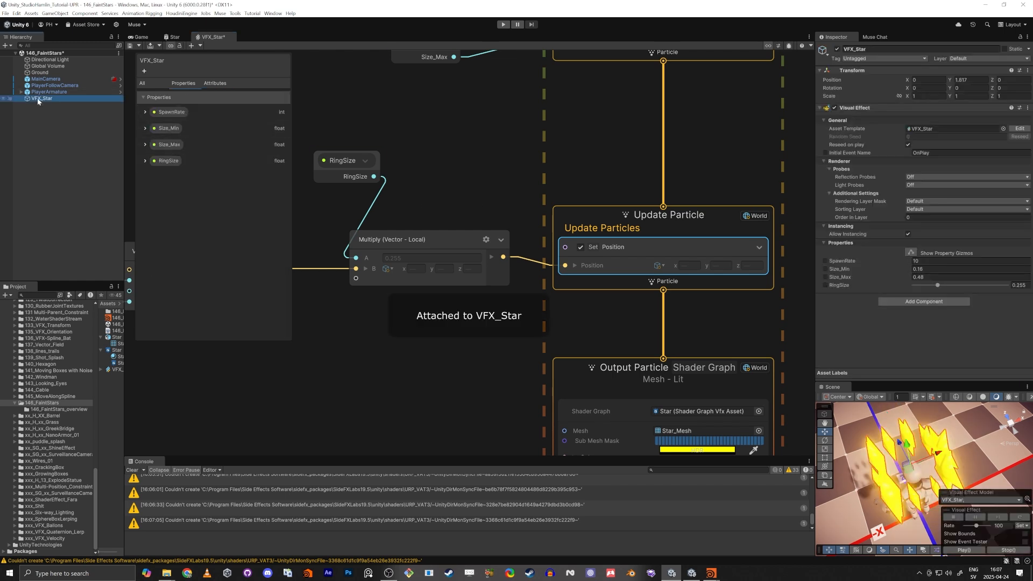
Create a Vector3 custom attribute named dir and add its Set Dir block below Set Position in Update Particle.
left_click(215, 83)
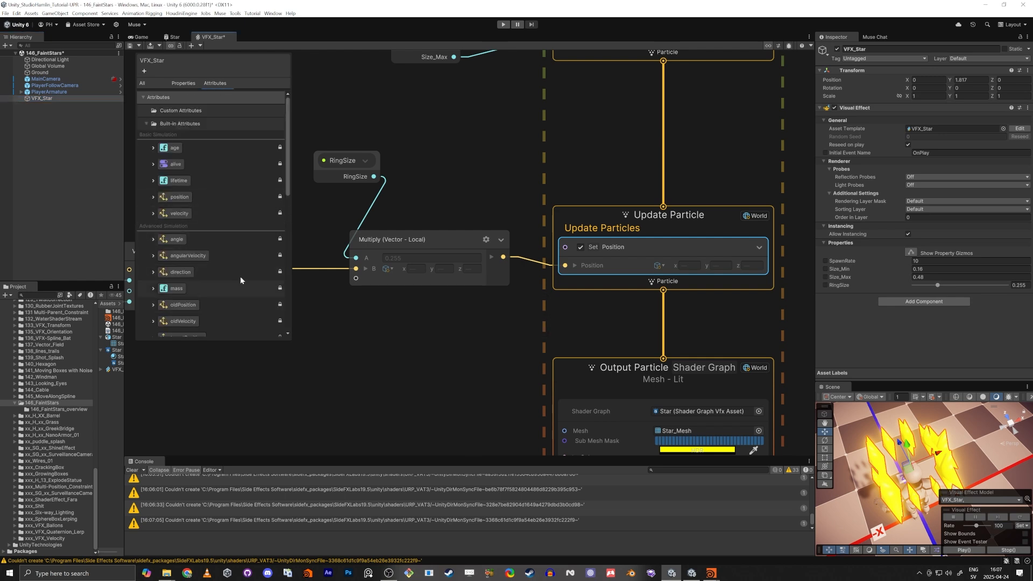
left_click(144, 72)
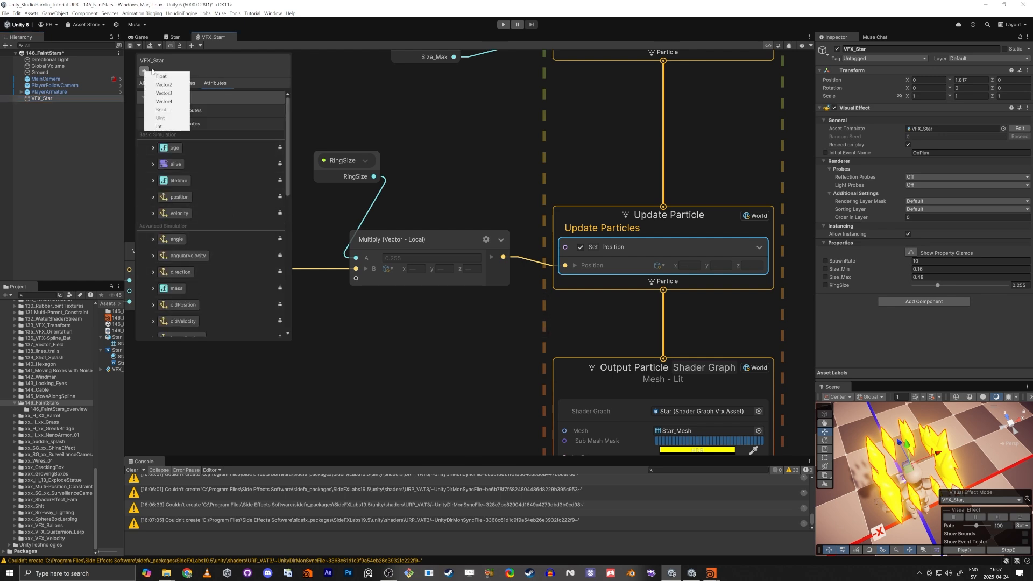
left_click(176, 93)
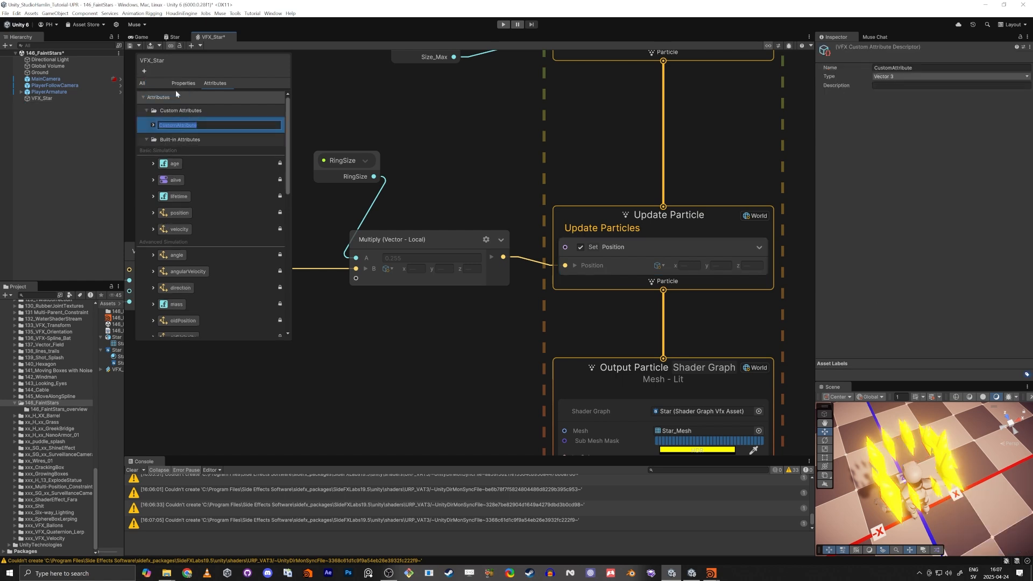
type("dir")
key("Return")
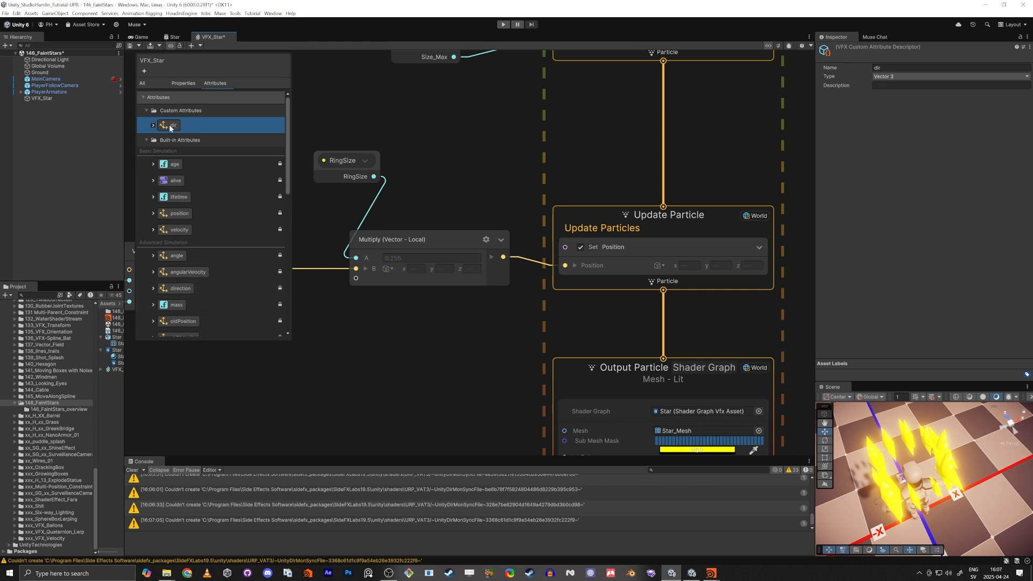
left_click_drag(170, 127, 634, 280)
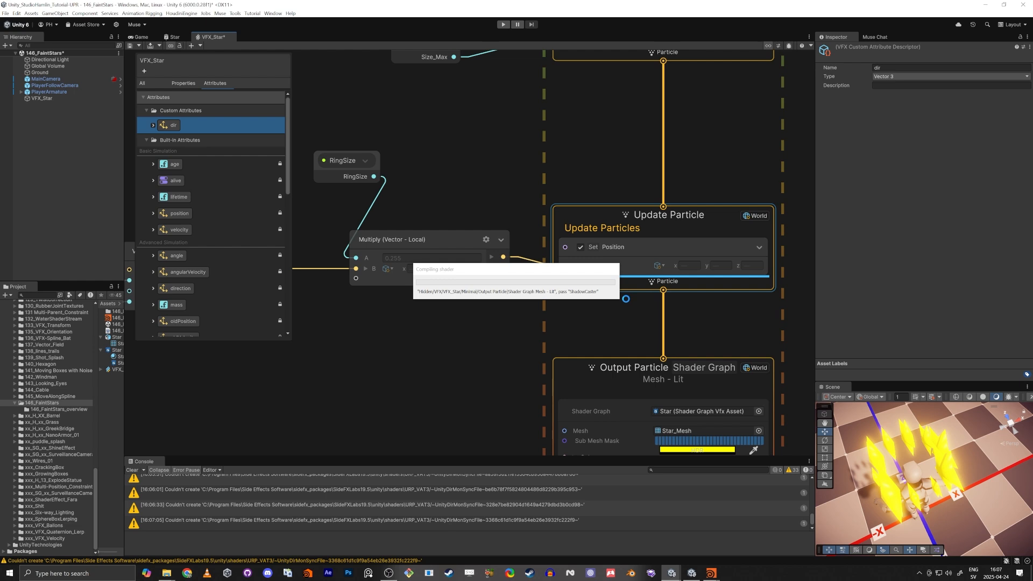
Add a Cross Product node to the graph and place it below the Multiply node.
middle_click_drag(428, 340, 531, 314)
scroll(513, 322, "down", 2)
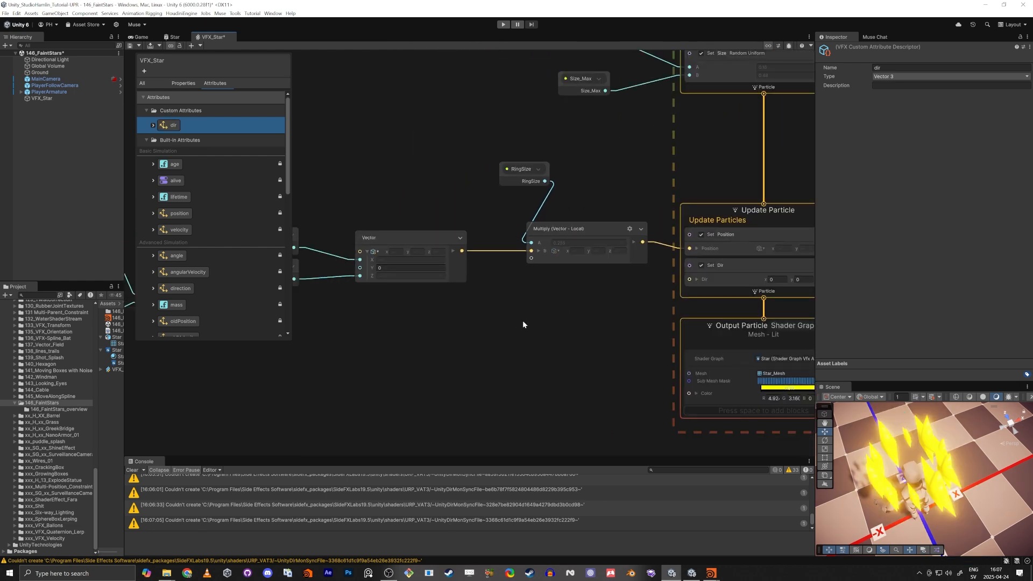
scroll(521, 321, "up", 2)
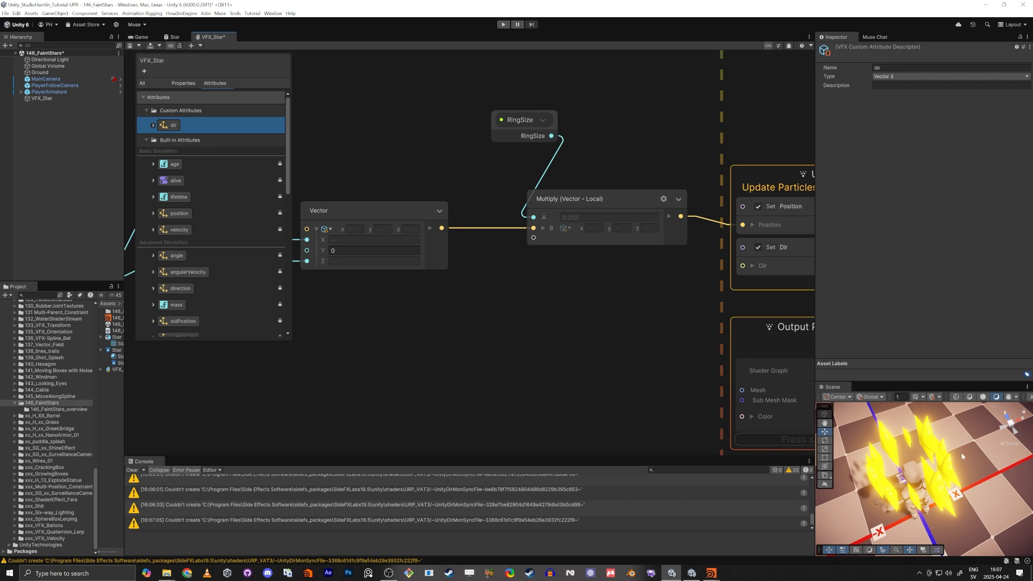
right_click_drag(962, 456, 1016, 436)
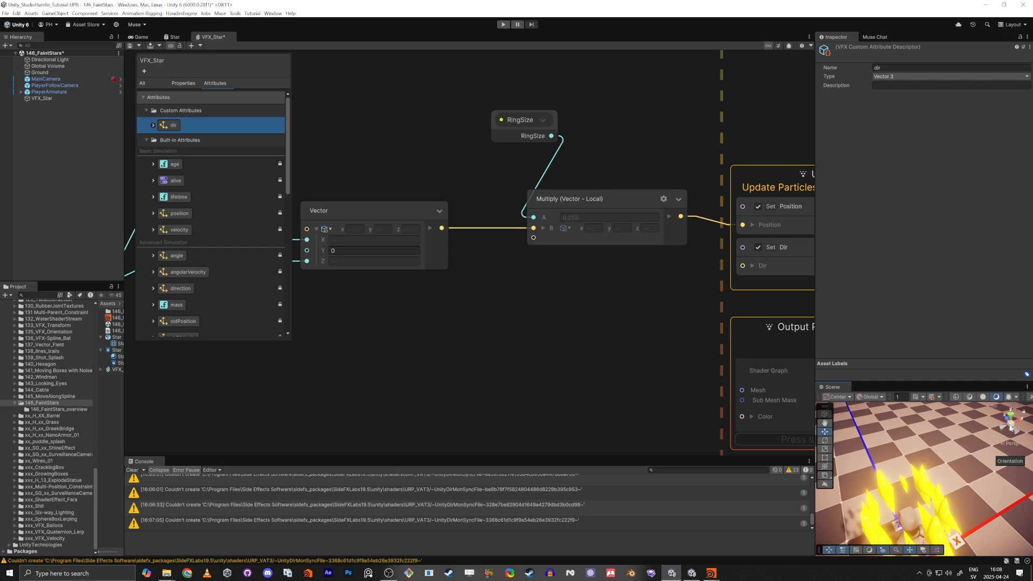
left_click(581, 329)
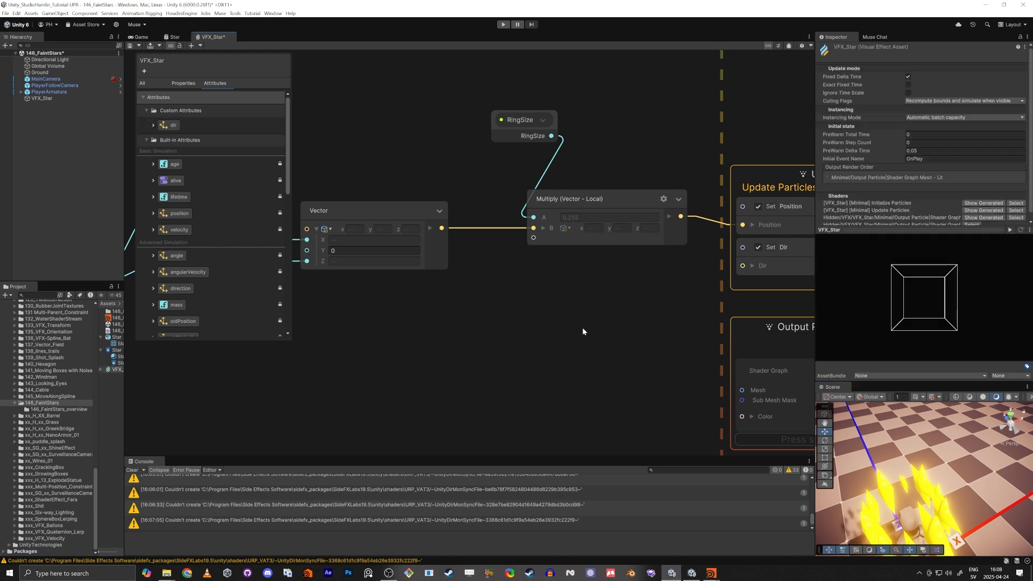
left_click(580, 328)
middle_click_drag(519, 283, 497, 284)
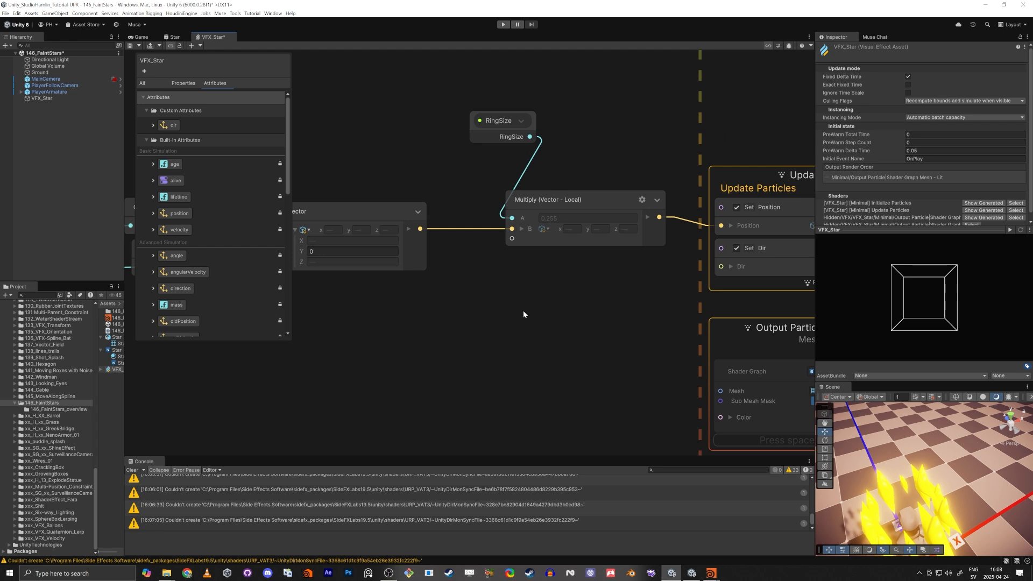
key("space")
type("cros")
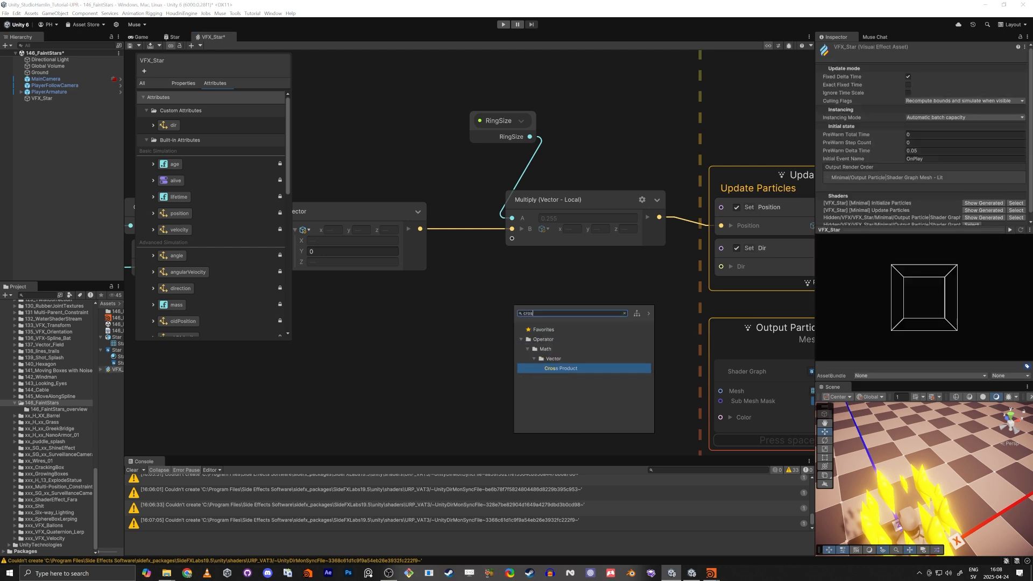
key("Return")
left_click_drag(569, 340, 545, 296)
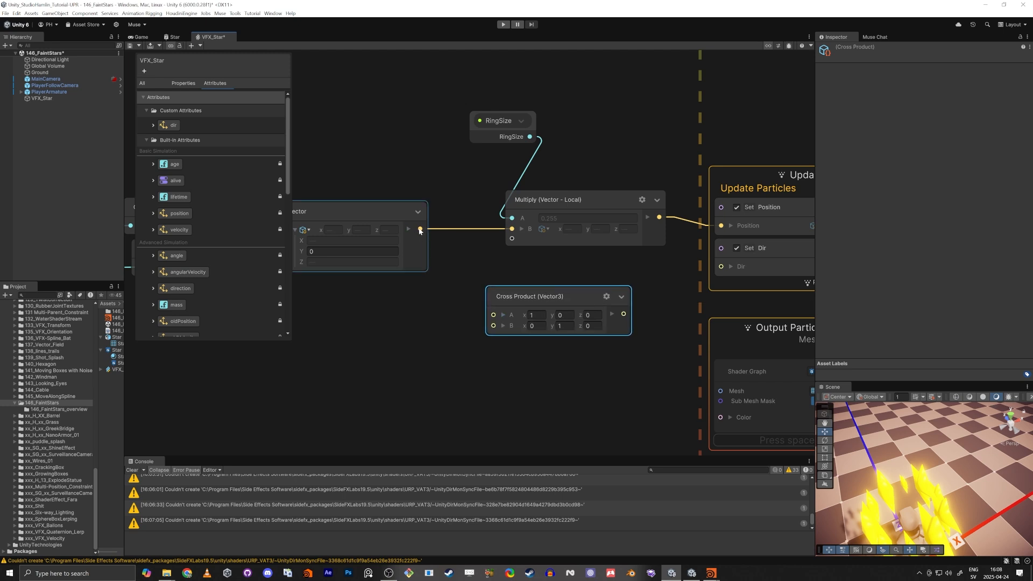
Connect the Vector node's output to input A of the Cross Product and move that node closer beneath Multiply.
left_click_drag(420, 230, 493, 315)
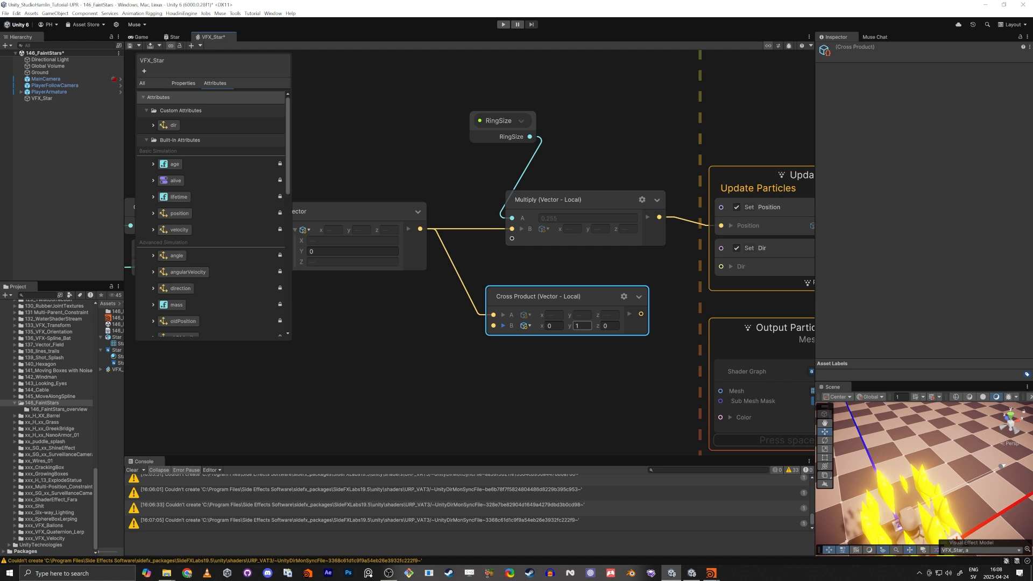
right_click_drag(923, 469, 933, 415)
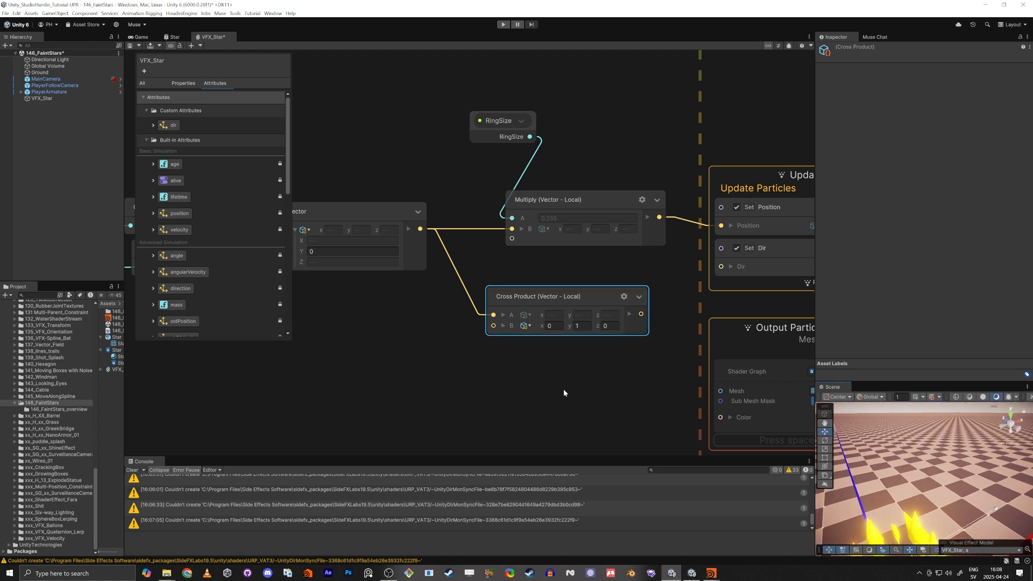
middle_click_drag(564, 389, 549, 397)
left_click_drag(549, 304, 550, 284)
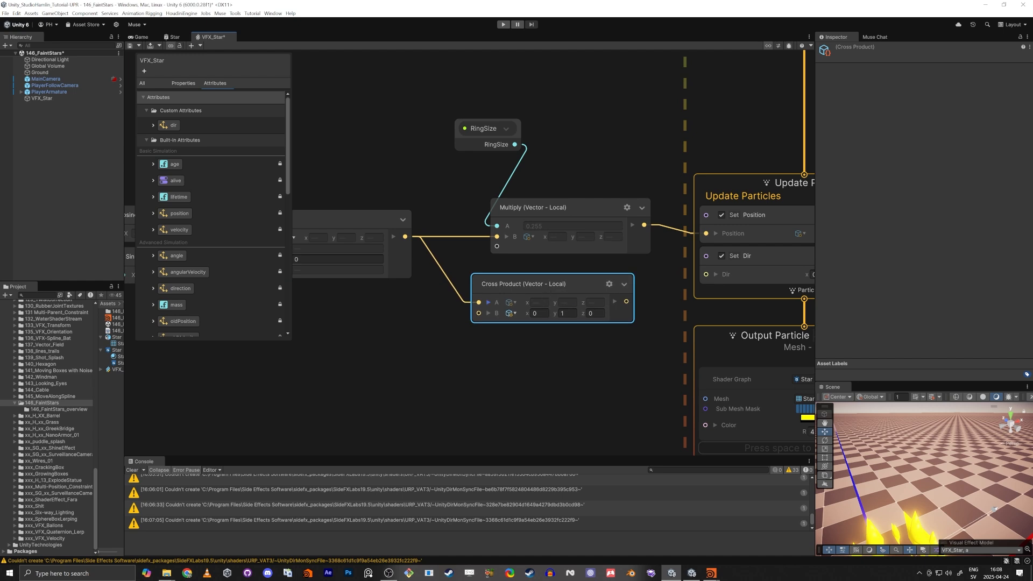
Capture a rectangular snip of the star ring and character in the enlarged scene view and open it in Snip & Sketch.
middle_click_drag(926, 503, 926, 438)
left_click_drag(927, 438, 930, 491, "alt")
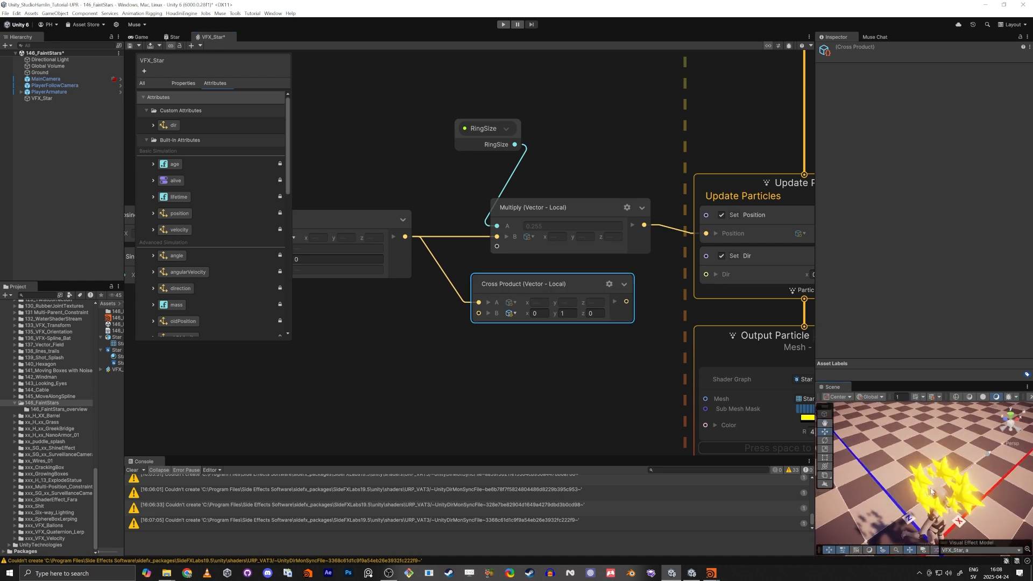
key("shift+space")
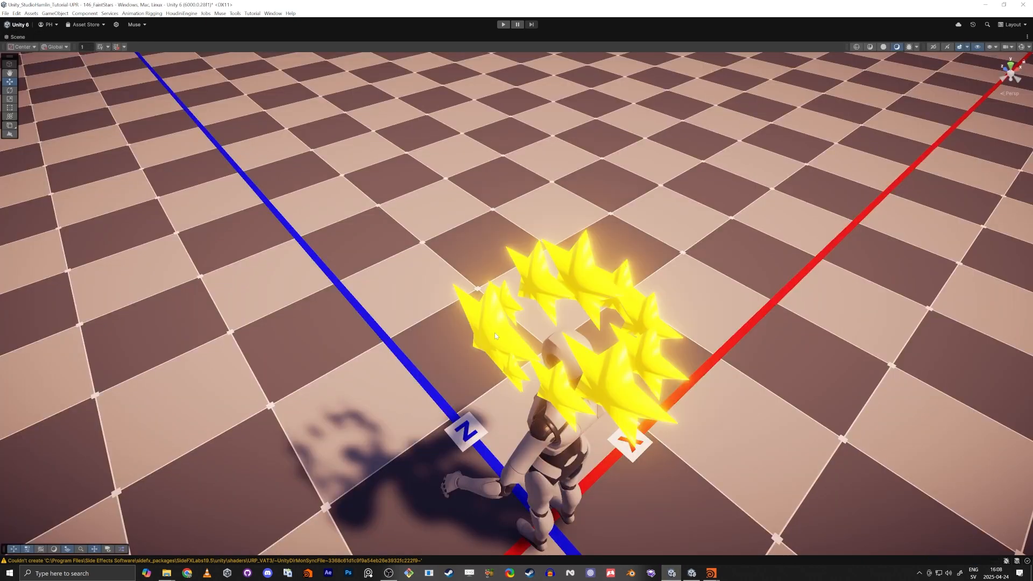
left_click_drag(494, 333, 512, 401, "alt")
middle_click_drag(512, 400, 481, 339)
scroll(480, 339, "down", 2)
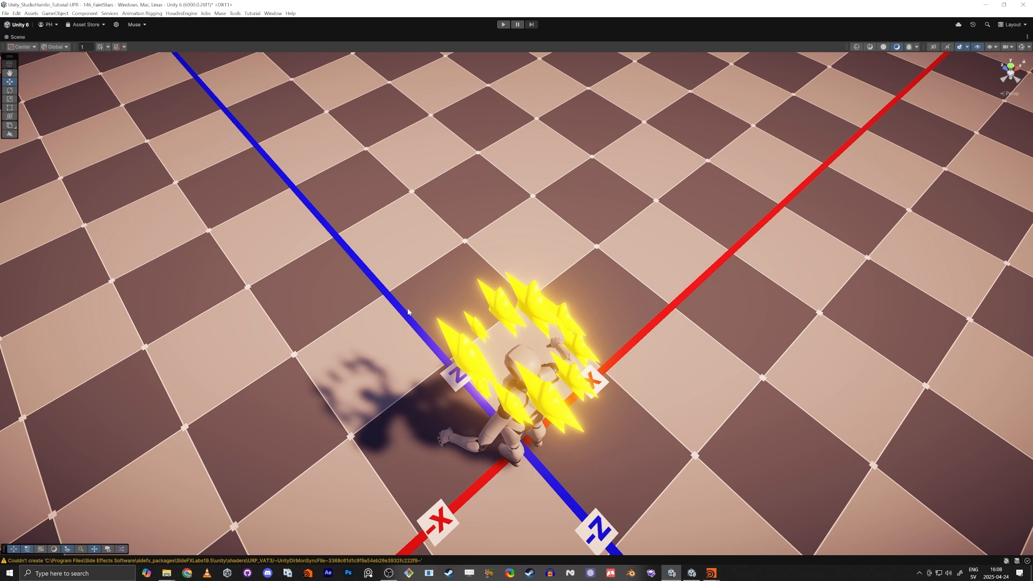
key("super+shift+s")
left_click_drag(326, 198, 799, 549)
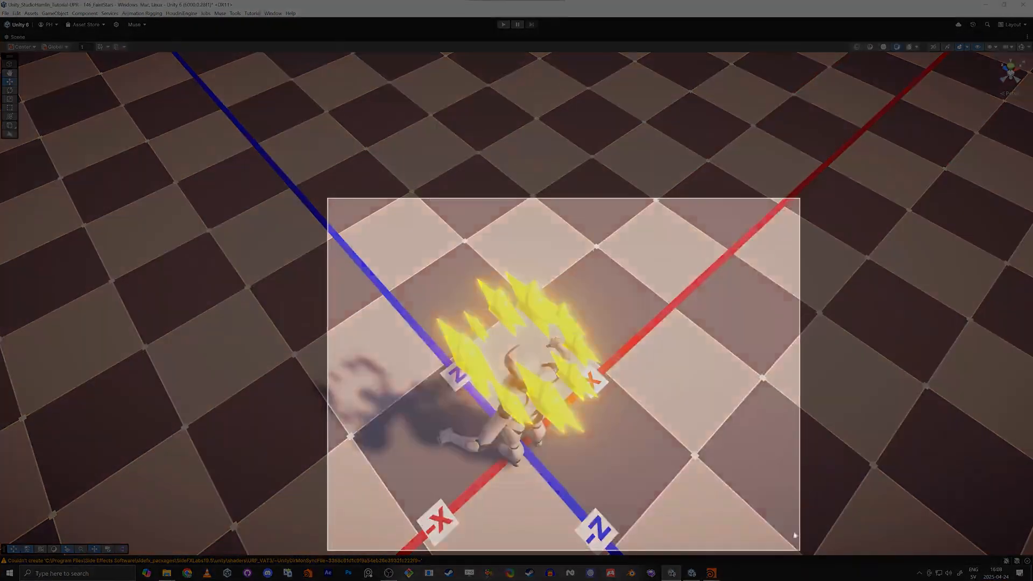
left_click(955, 481)
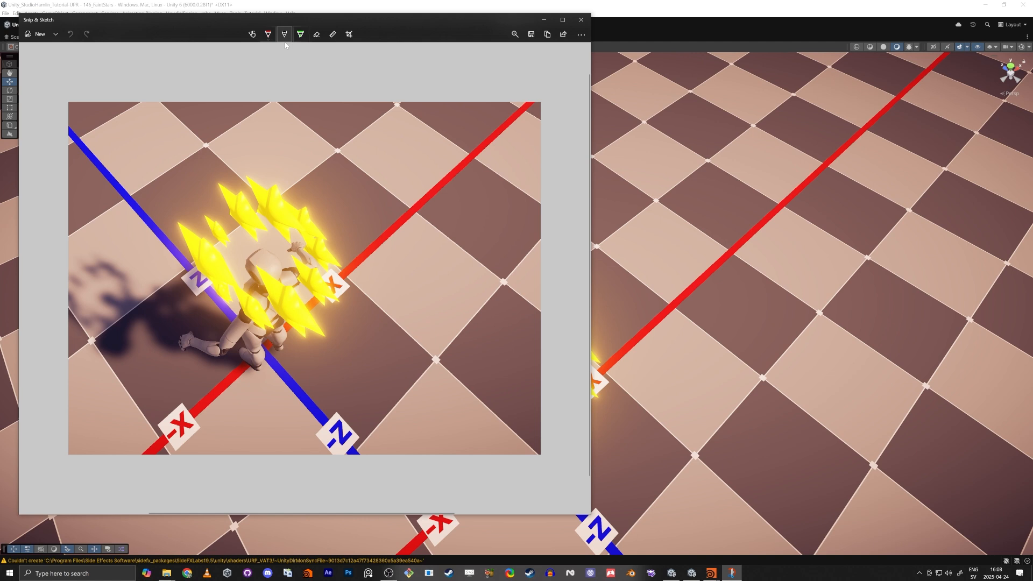
Draw a vertical and a horizontal black pen line crossing at the character's head, and undo the stray mark at their intersection.
left_click(268, 34)
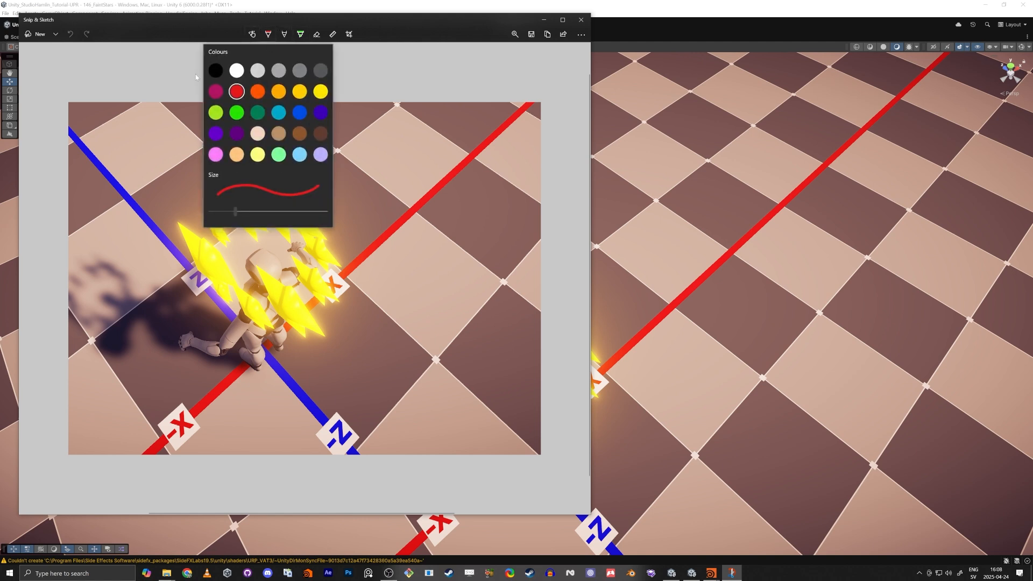
left_click(266, 268)
left_click_drag(267, 126, 264, 514)
left_click_drag(419, 266, 75, 253)
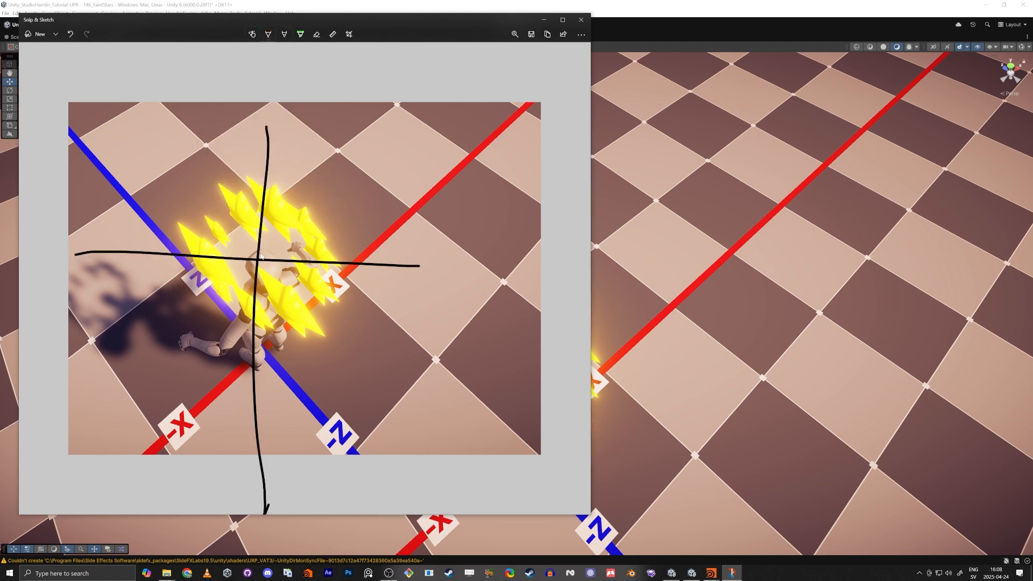
mouse_move(261, 257)
left_mouse_down()
mouse_move(252, 264)
mouse_move(259, 258)
left_mouse_up()
key("ctrl+z")
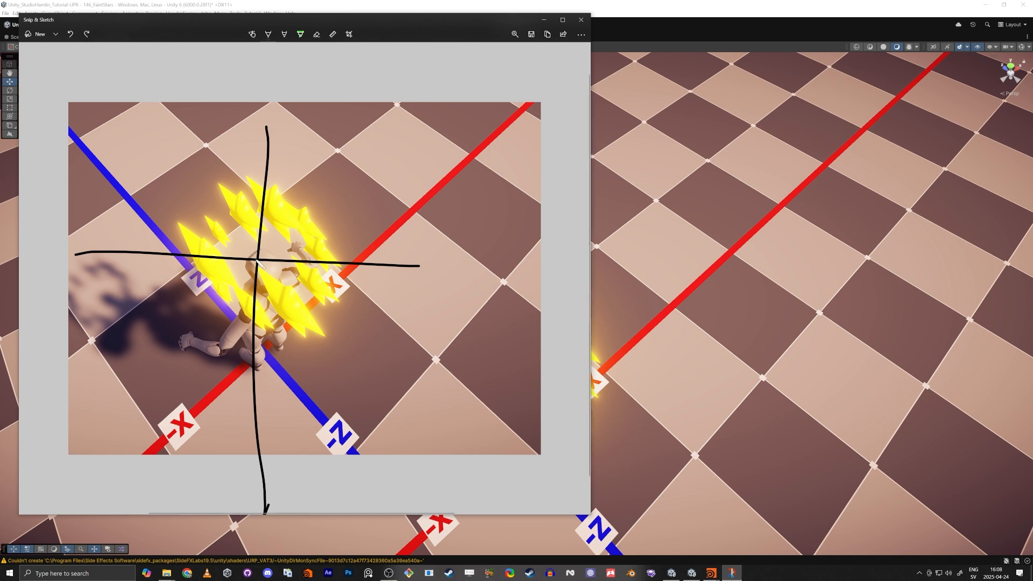
Draw a blue pen arrow from the crossing point to a marked star and a large green highlighter arrow upward from the same point.
left_click(269, 35)
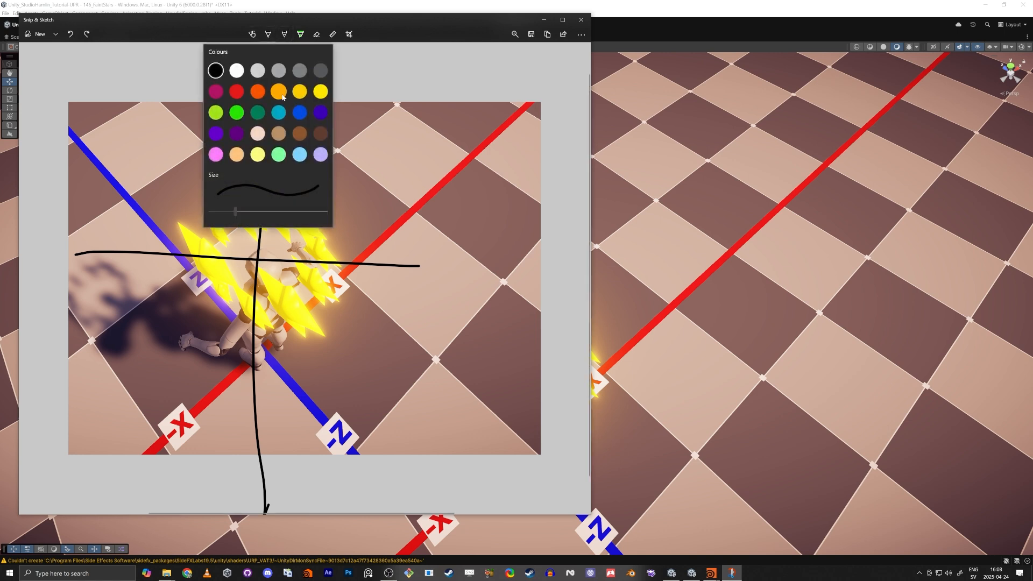
left_click(299, 114)
left_click_drag(314, 231, 309, 226)
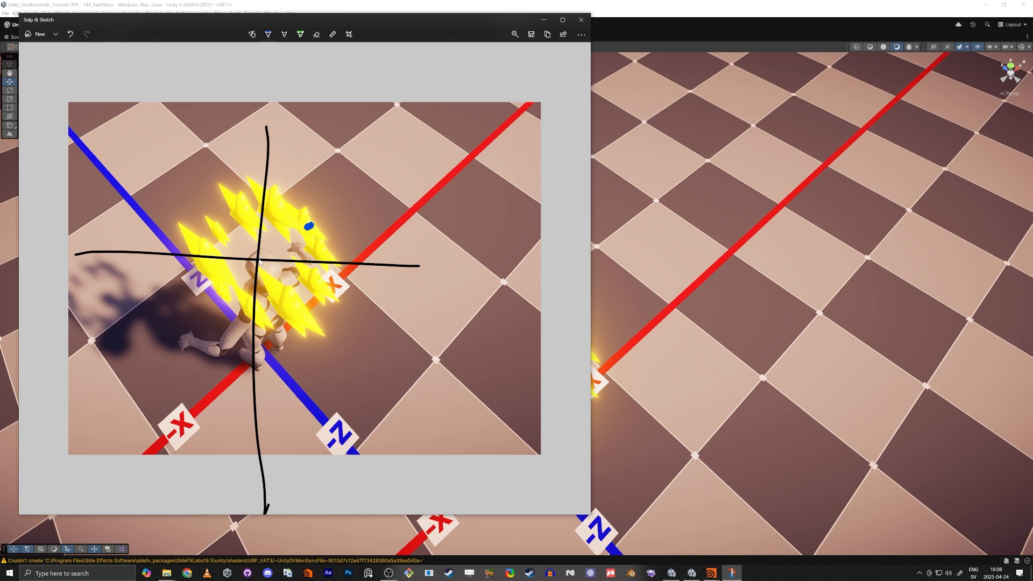
mouse_move(258, 263)
left_mouse_down()
mouse_move(323, 221)
mouse_move(315, 216)
mouse_move(325, 220)
left_mouse_up()
mouse_move(255, 263)
left_mouse_down()
mouse_move(223, 86)
mouse_move(185, 159)
mouse_move(263, 112)
mouse_move(193, 153)
left_mouse_up()
Draw a red pen stroke from the crossing point diagonally down past the nearest stars, and minimize the sketch.
left_click(268, 35)
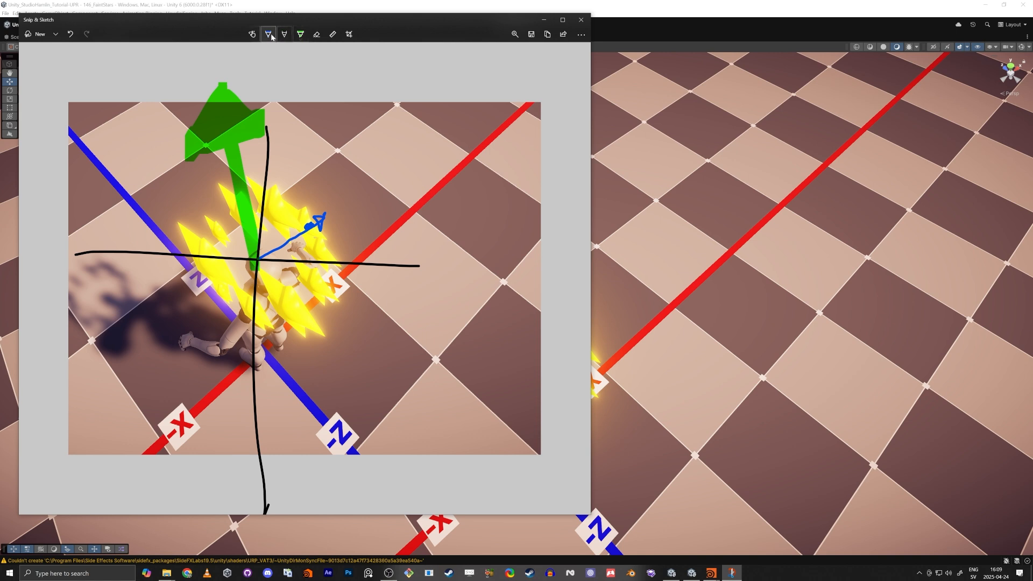
left_click(271, 36)
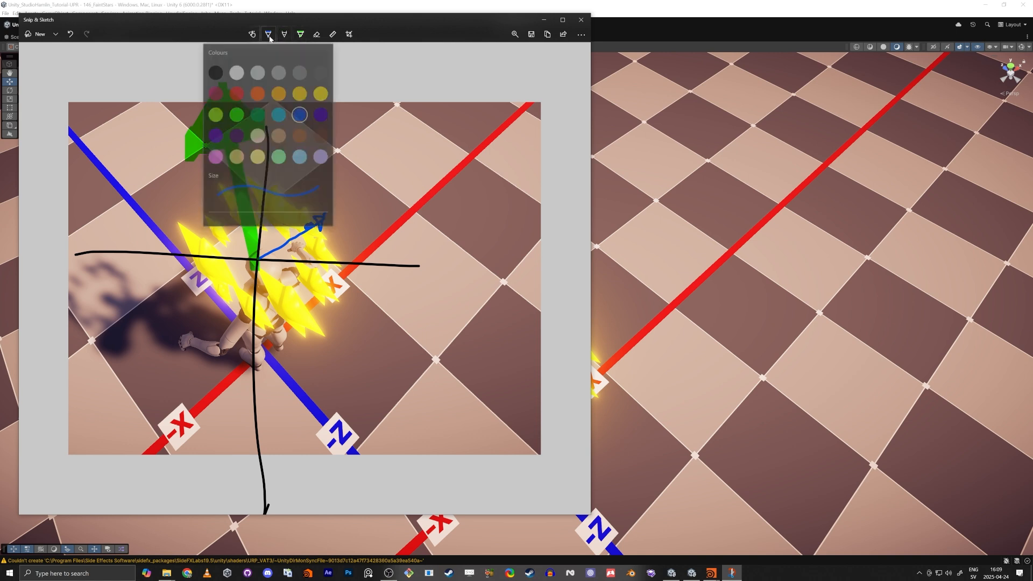
left_click(241, 93)
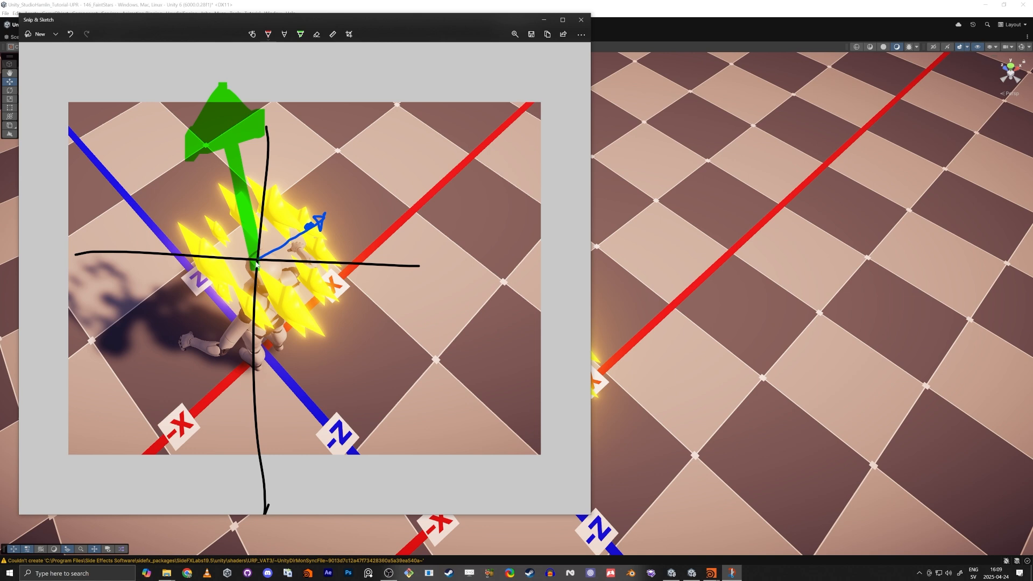
mouse_move(258, 262)
left_mouse_down()
mouse_move(343, 334)
mouse_move(338, 322)
mouse_move(333, 330)
left_mouse_up()
left_click(544, 19)
Restore the maximized scene view to the normal layout and connect the Cross Product output to the Dir input of Set Dir.
key("shift+space")
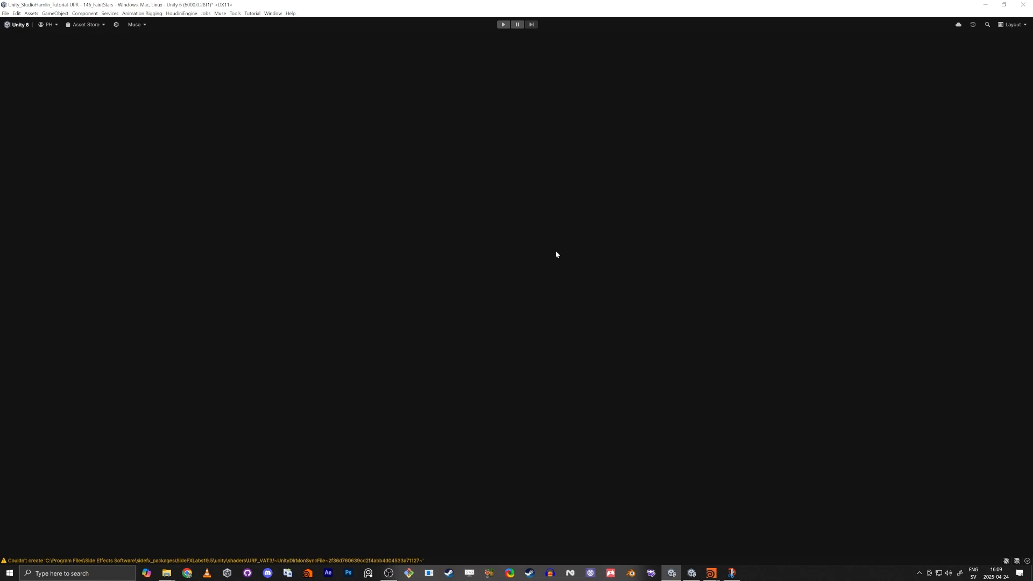
scroll(608, 382, "up", 10)
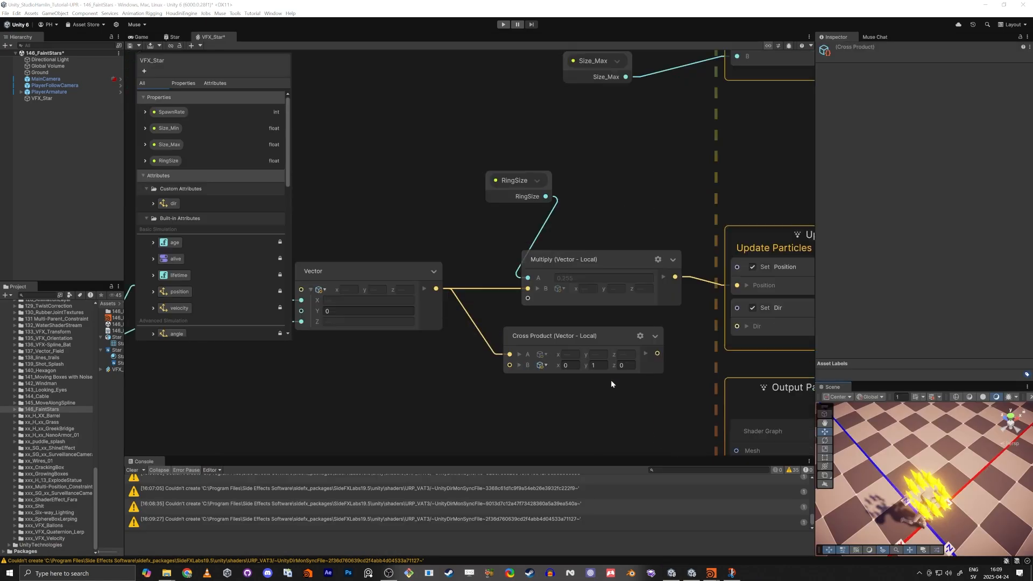
left_click(576, 394)
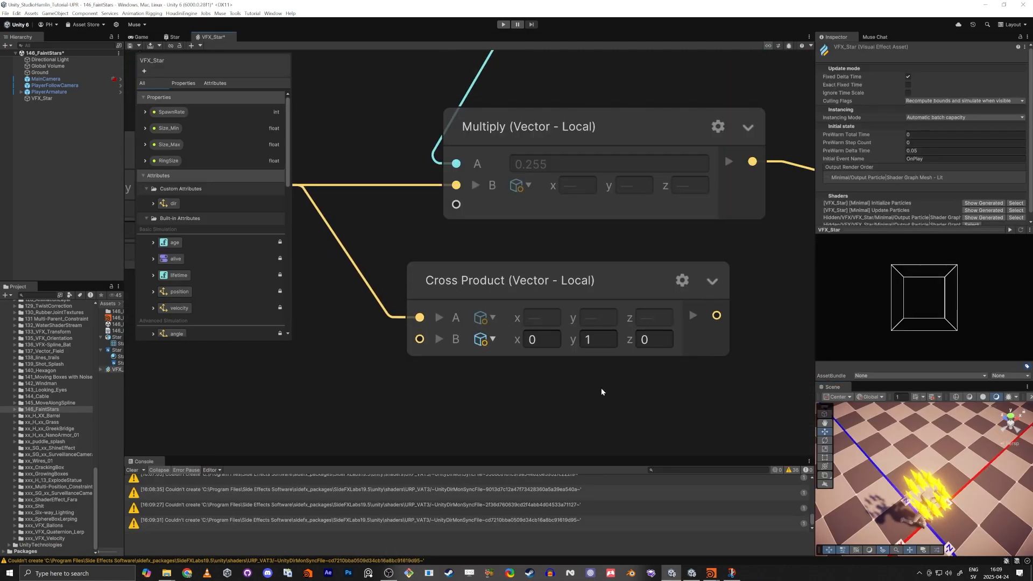
scroll(601, 389, "down", 3)
left_click_drag(573, 313, 678, 275)
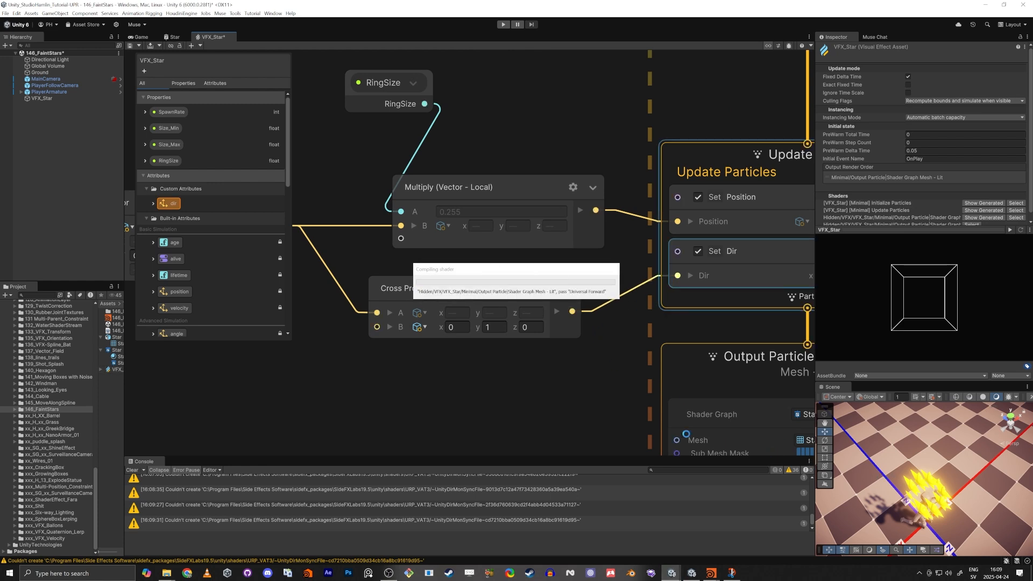
Add an Orient: Advanced block to the Output Particle Shader Graph Mesh context.
middle_click_drag(614, 404, 531, 333)
scroll(531, 333, "down", 1)
middle_click_drag(541, 413, 505, 325)
left_click(564, 201)
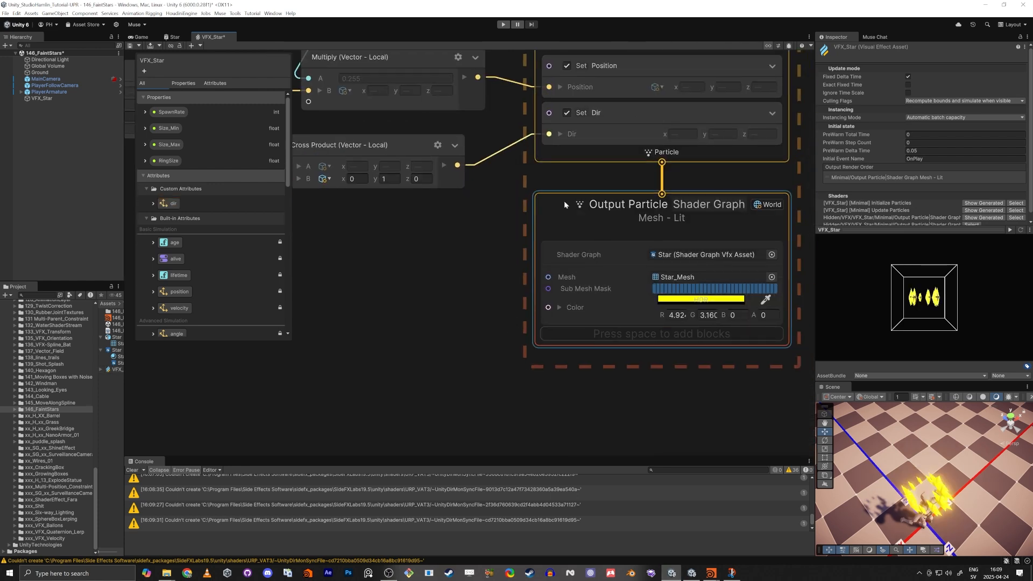
key("space")
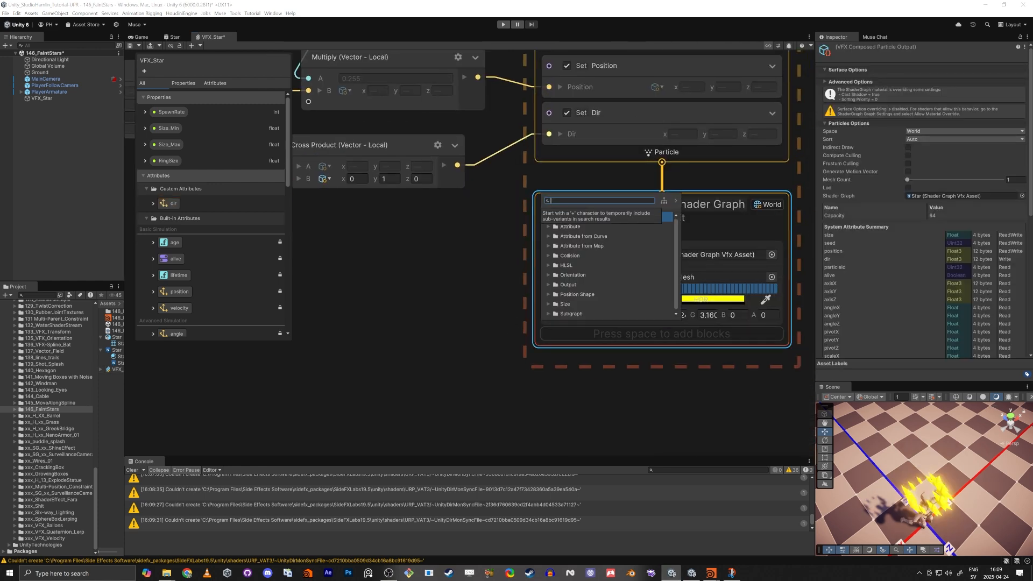
left_click(535, 304)
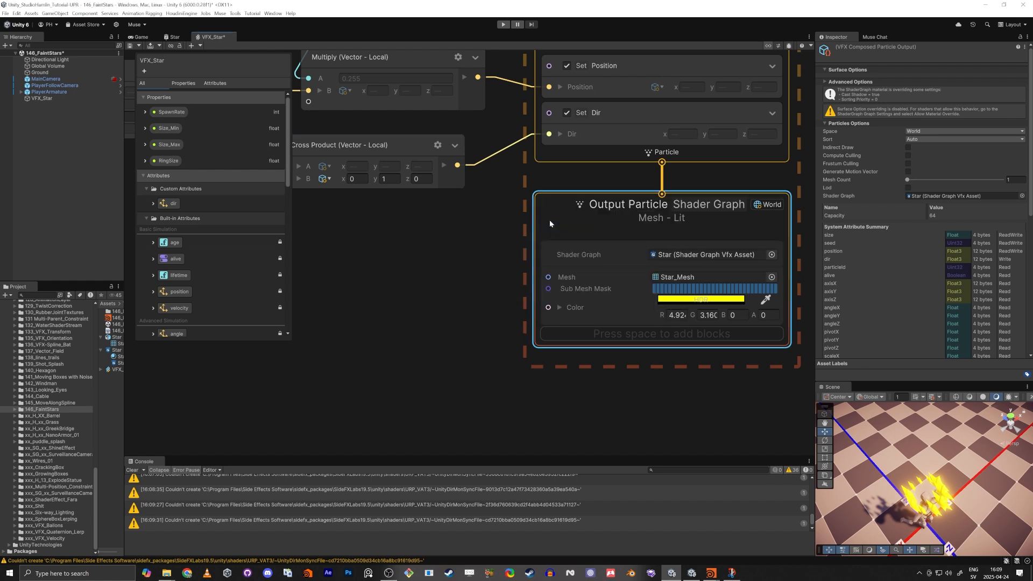
left_click_drag(553, 210, 554, 208)
key("space")
type("orie")
key("Return")
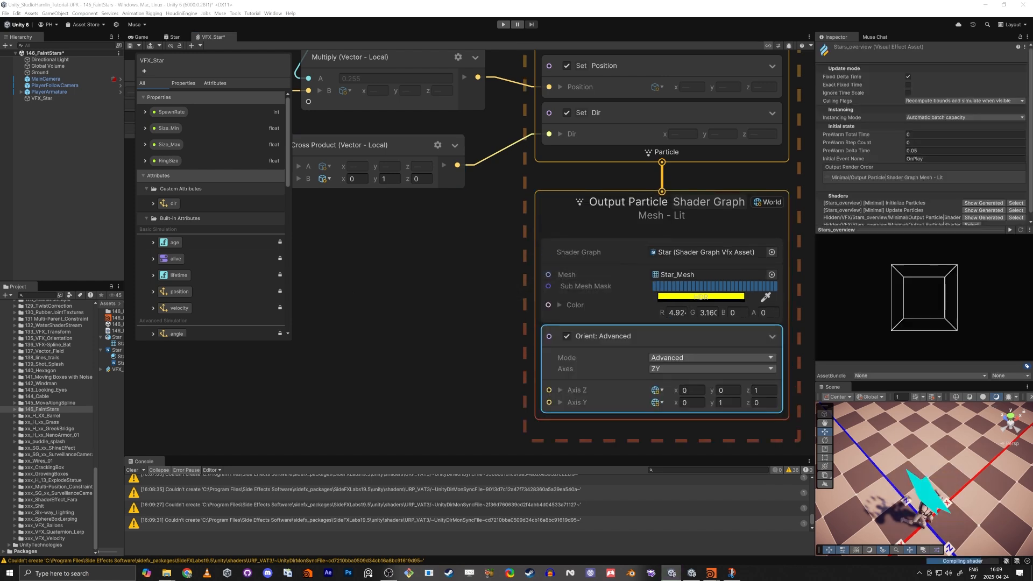
Add a Get Dir node to the graph and place it beside the Orient: Advanced block.
middle_click_drag(516, 370, 548, 315)
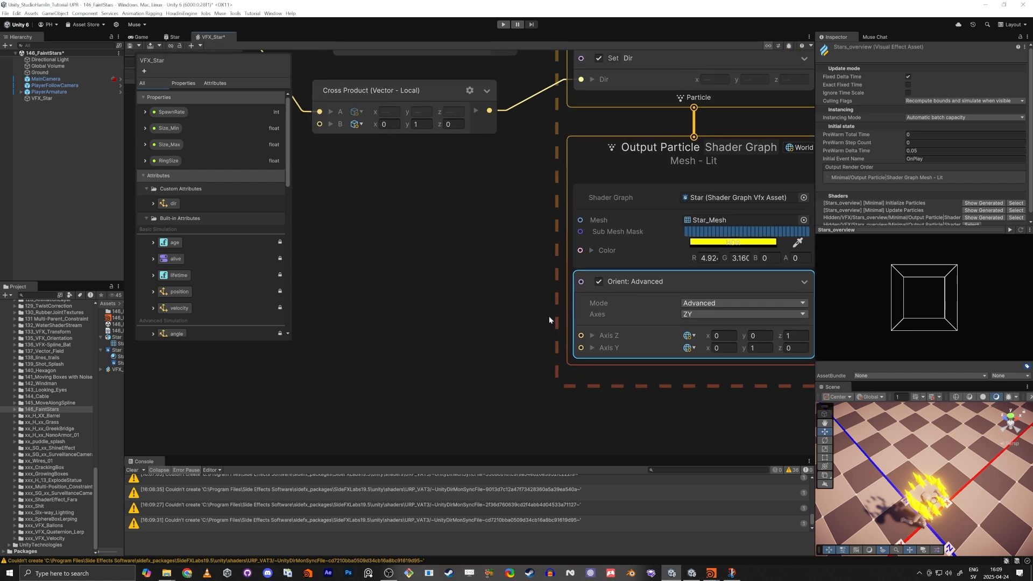
left_click(433, 310)
key("space")
type("det")
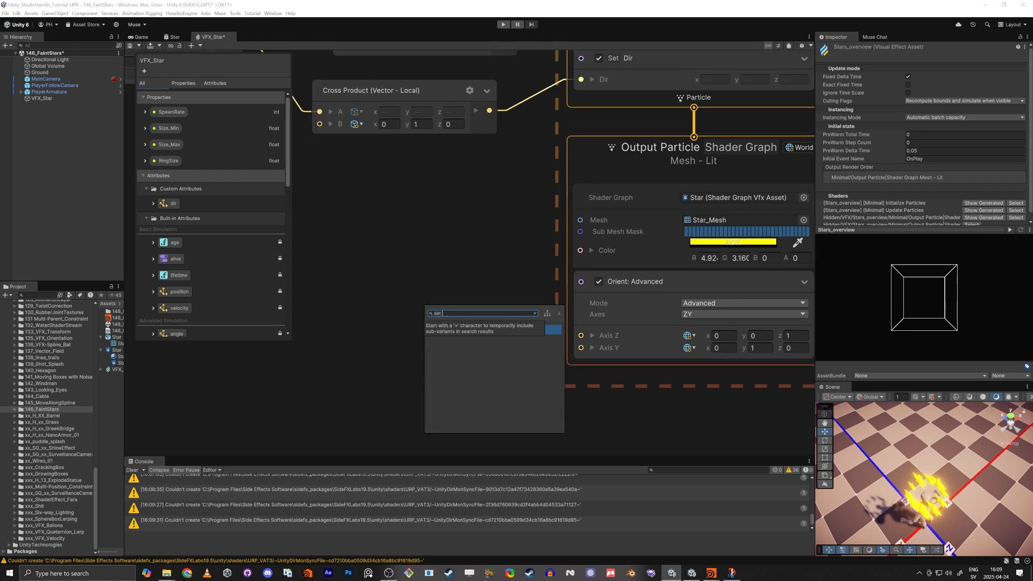
type(" di")
key("BackSpace")
key("BackSpace")
key("BackSpace")
key("BackSpace")
key("BackSpace")
key("BackSpace")
type("get dir")
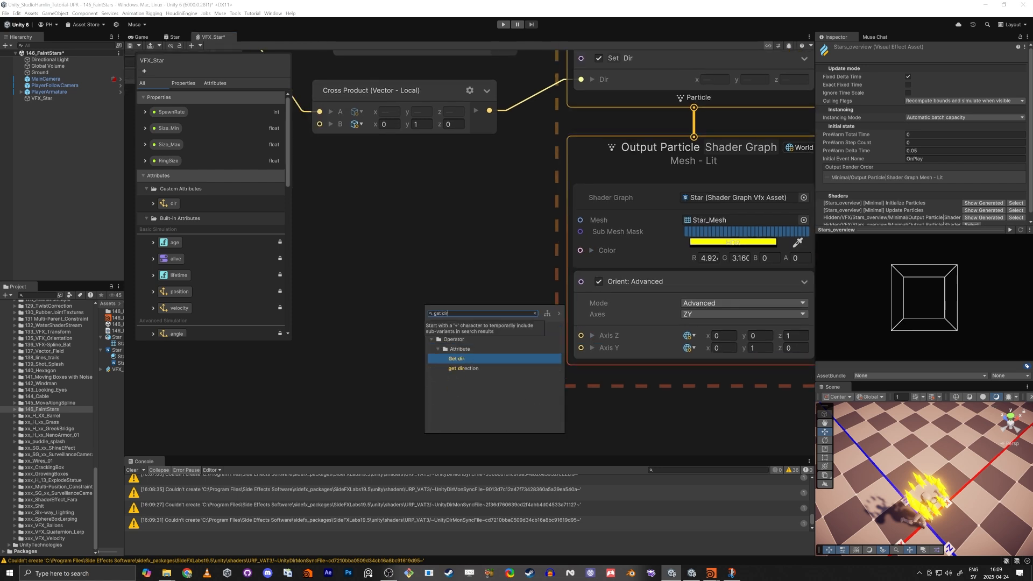
key("Return")
left_click_drag(495, 348, 423, 311)
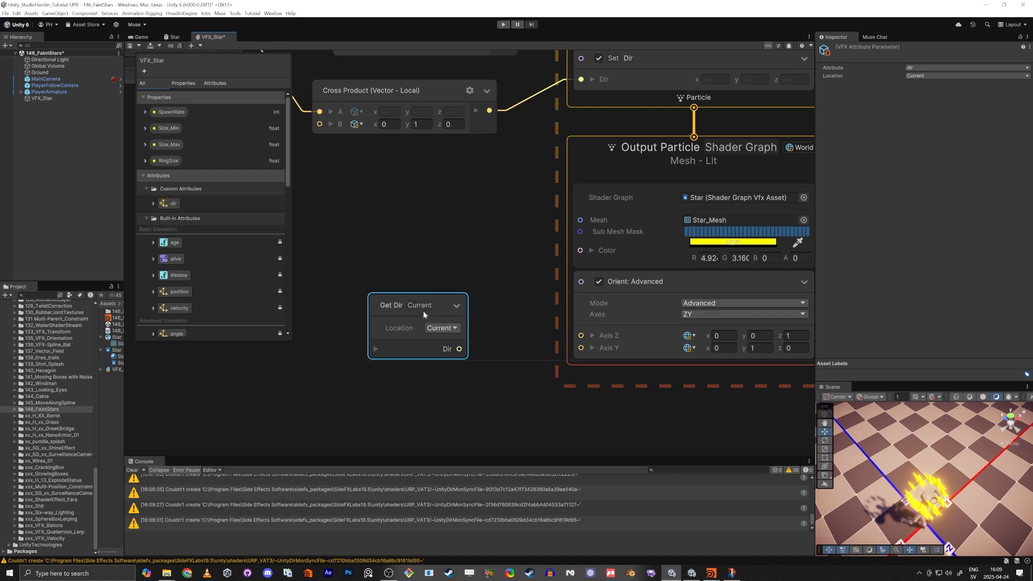
Connect the Dir output of Get Dir to Axis Z of the Orient block and inspect the star ring in the scene.
left_click_drag(456, 349, 581, 335)
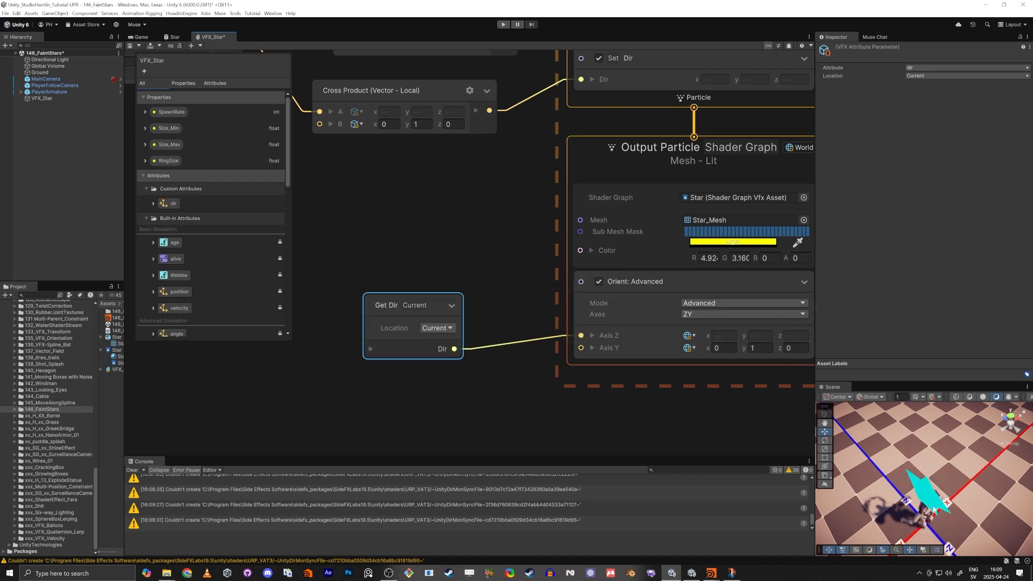
scroll(921, 498, "up", 10)
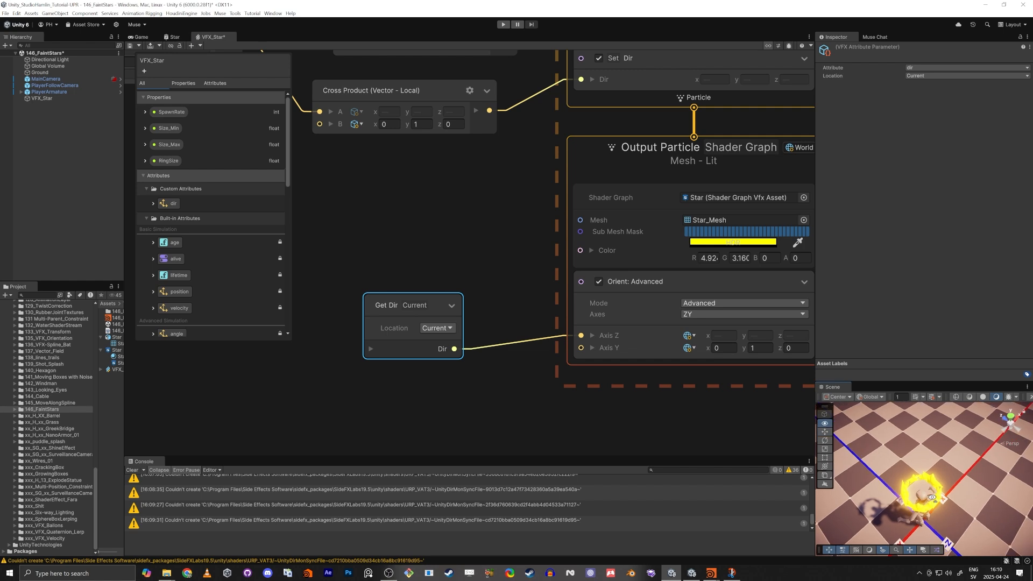
right_click_drag(921, 497, 915, 464)
scroll(914, 466, "down", 10)
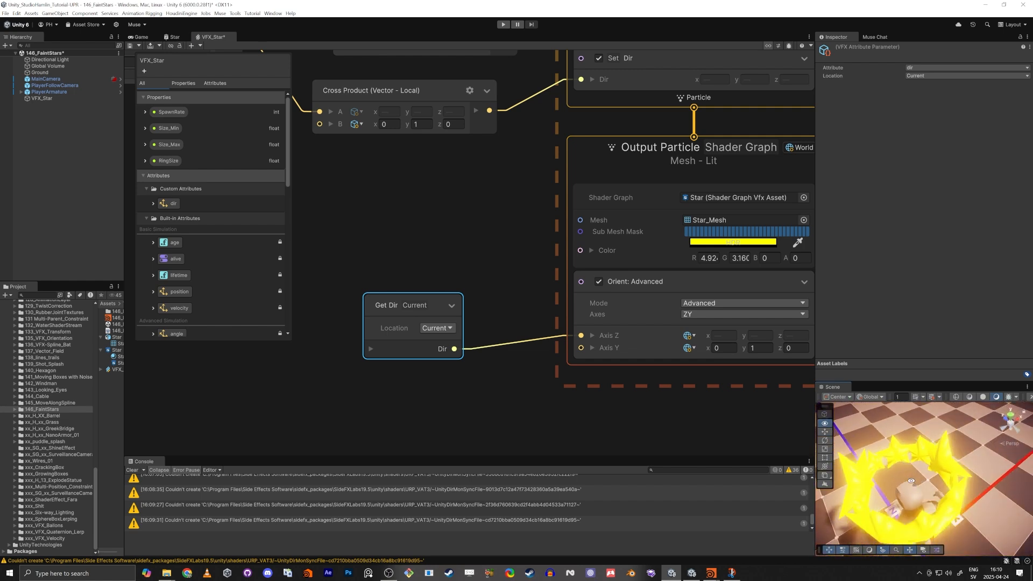
Set Size_Min to -0.2 and switch the mode of both the Size_Min and Size_Max properties to Range.
middle_click_drag(480, 225, 466, 279)
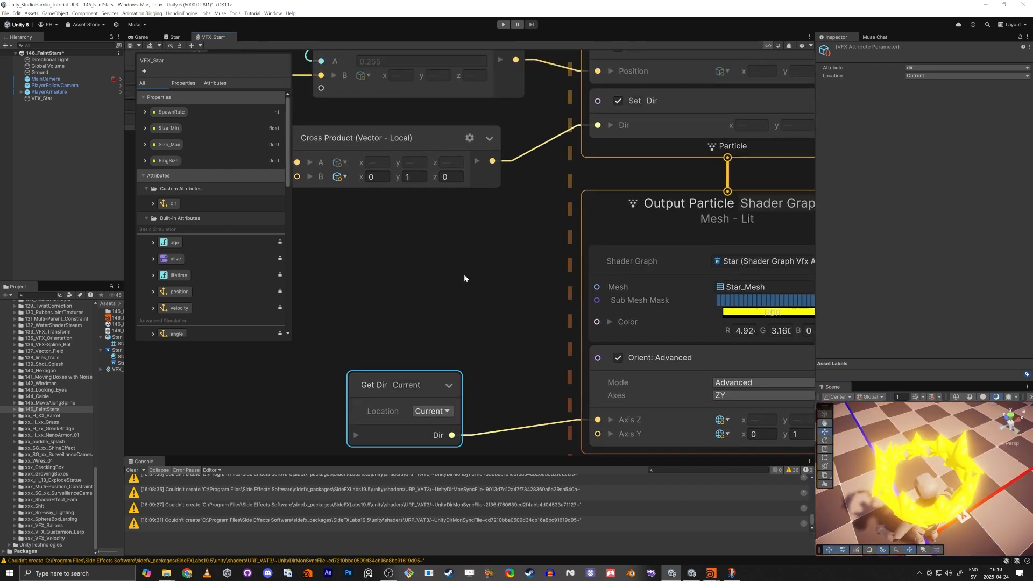
left_click(145, 128)
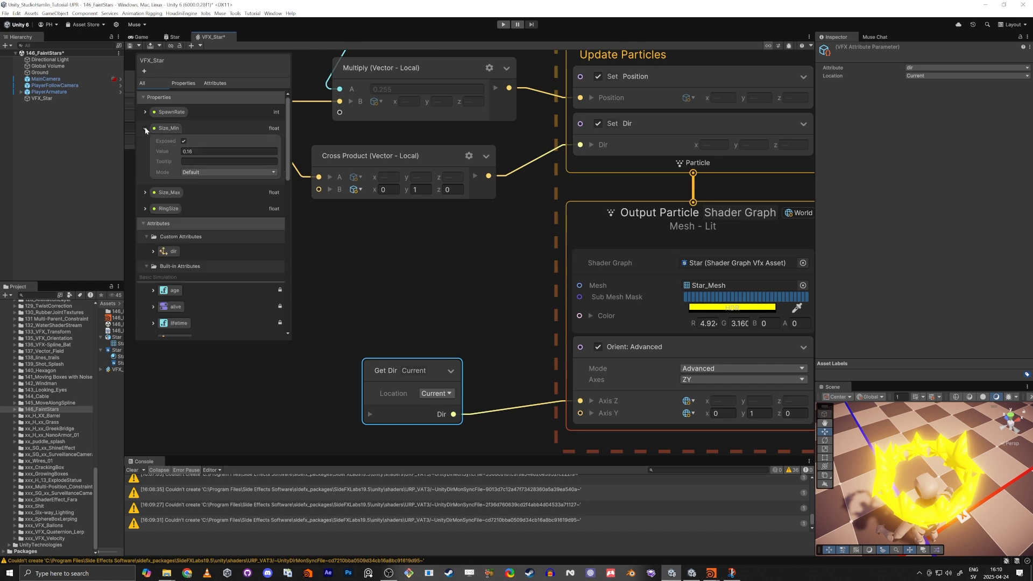
left_click_drag(178, 156, 157, 156)
left_click(212, 172)
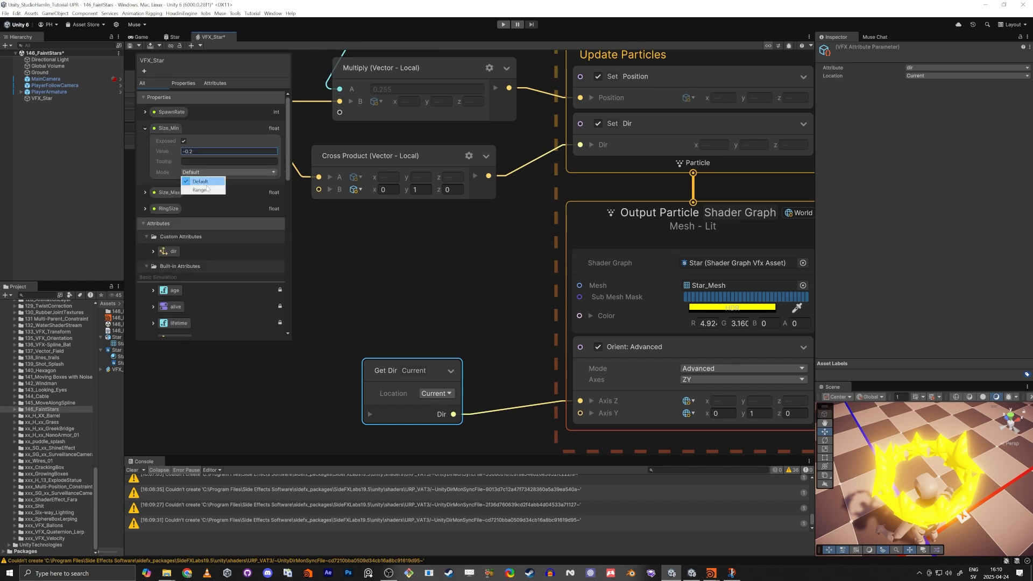
left_click(200, 188)
left_click(162, 215)
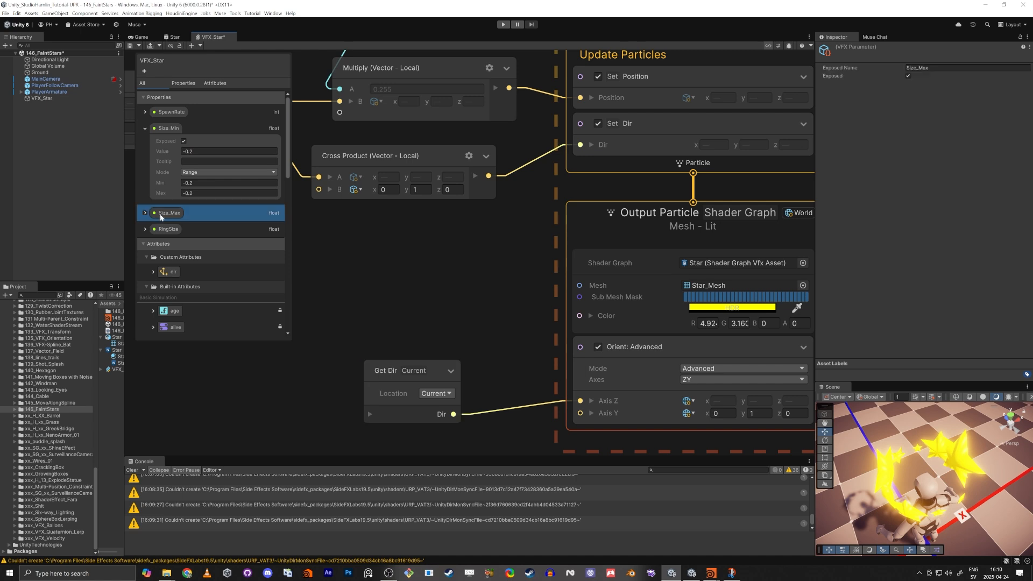
left_click(145, 213)
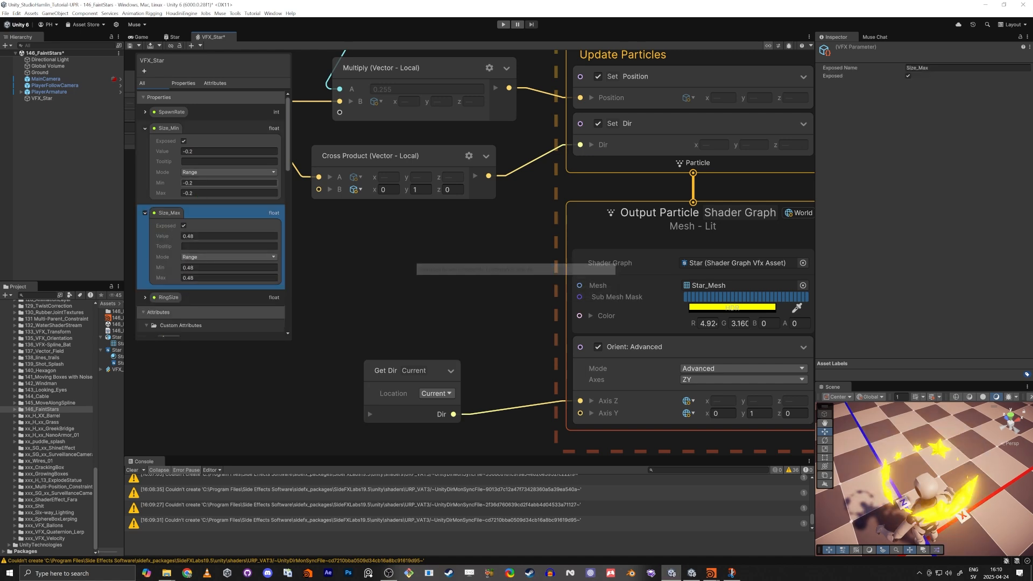
Set the range of both Size_Min and Size_Max to a minimum of 0 and a maximum of 1.
left_click(204, 151)
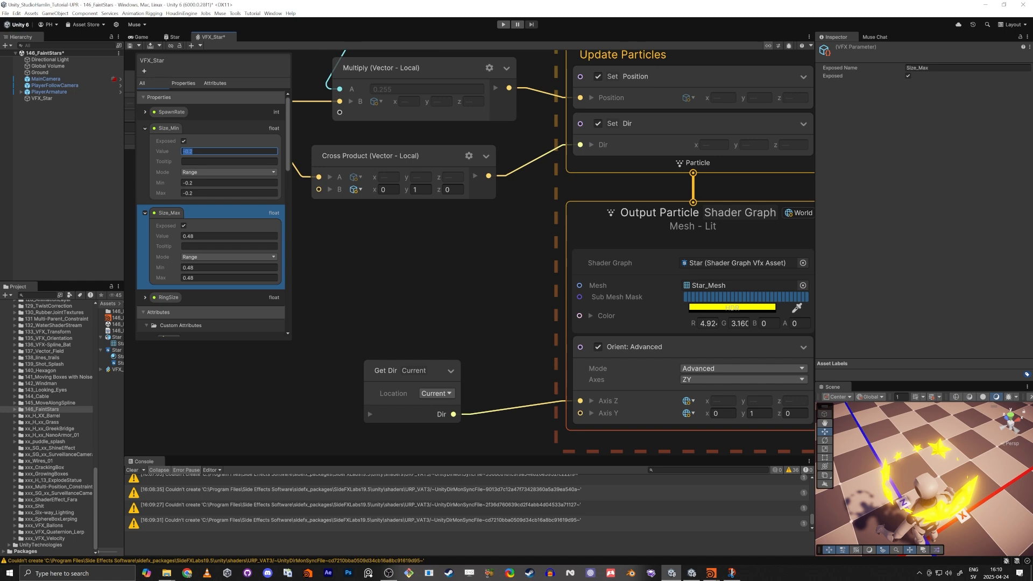
key("Tab")
key("Tab")
type("0")
key("Tab")
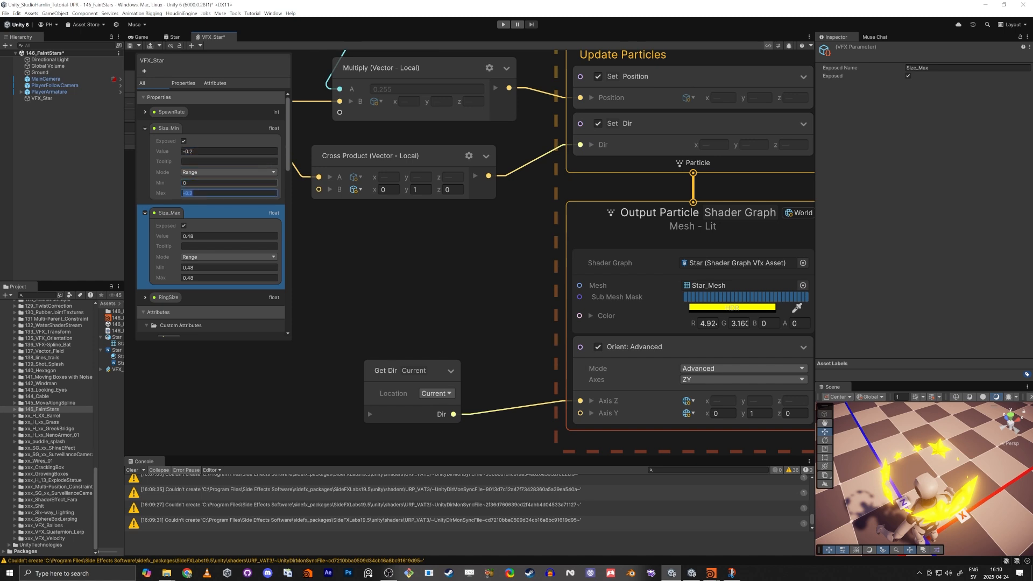
type("1")
key("Tab")
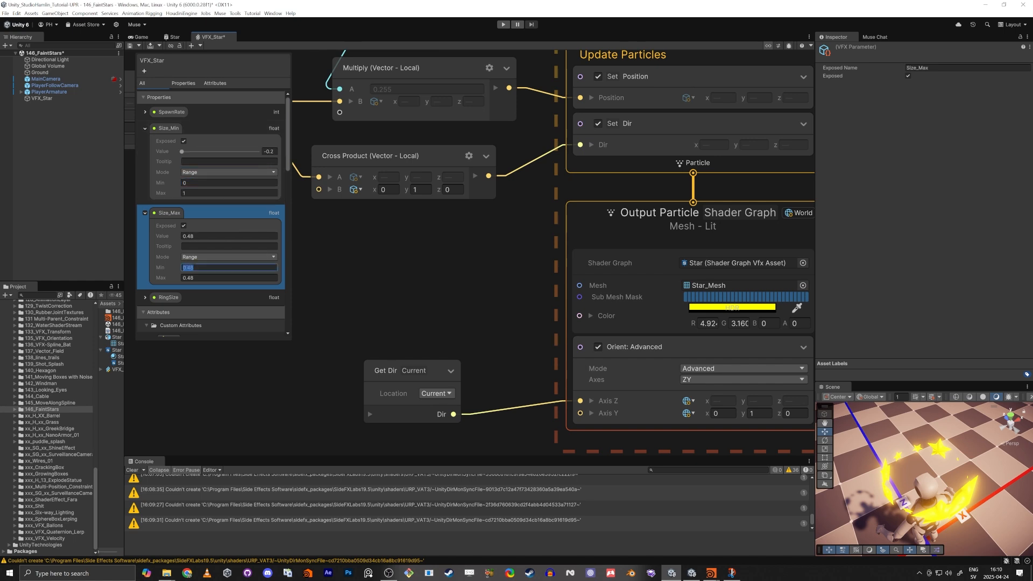
type("0")
key("Tab")
type("1")
key("Tab")
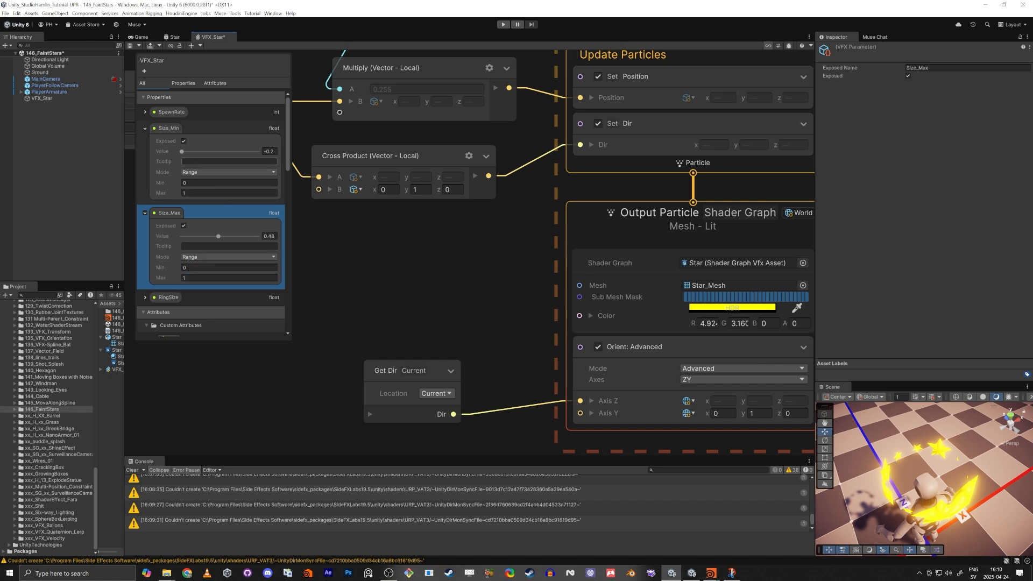
Set Size_Min to 0.088 and Size_Max to 0.114, save the graph, and inspect the smaller stars around the head.
left_click_drag(181, 152, 189, 159)
left_click_drag(218, 236, 191, 236)
left_click(130, 45)
left_click_drag(914, 486, 903, 432, "alt")
key("w")
mouse_move(902, 431)
right_mouse_down()
mouse_move(909, 436)
mouse_move(912, 419)
mouse_move(915, 438)
mouse_move(913, 429)
right_mouse_up()
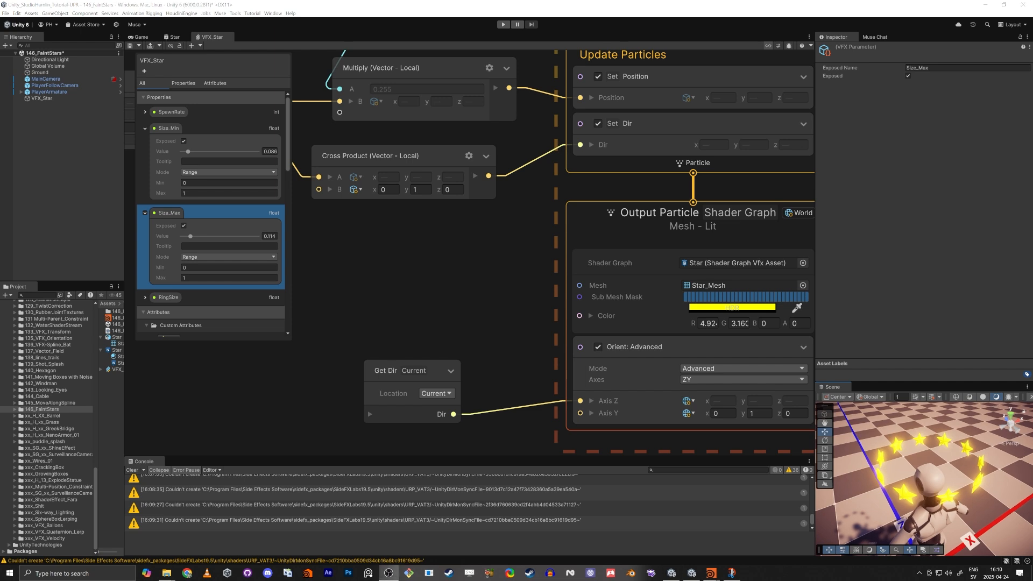
Select the Cross Product node in the graph.
left_click(386, 299)
scroll(342, 281, "down", 5)
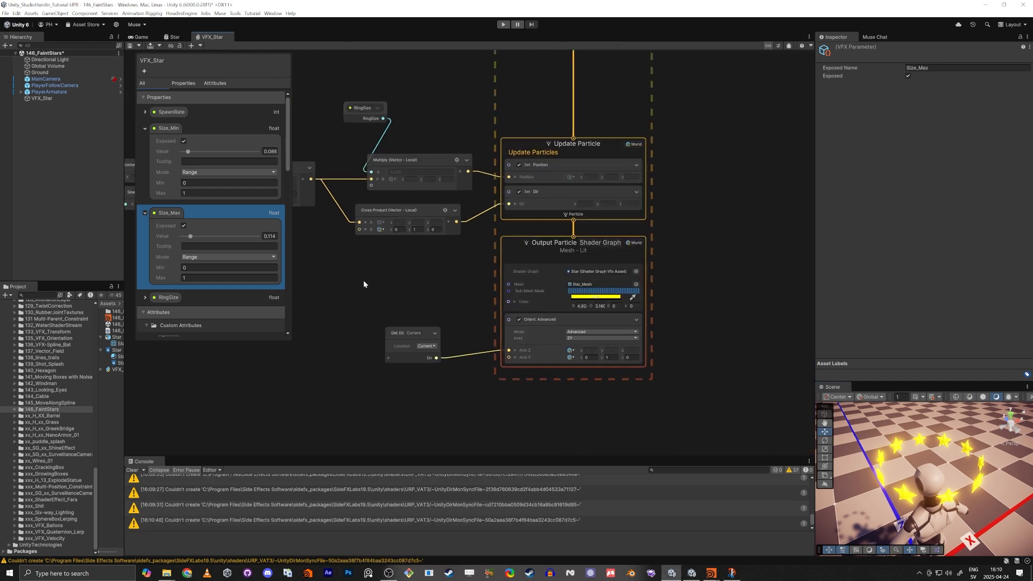
left_click(549, 232)
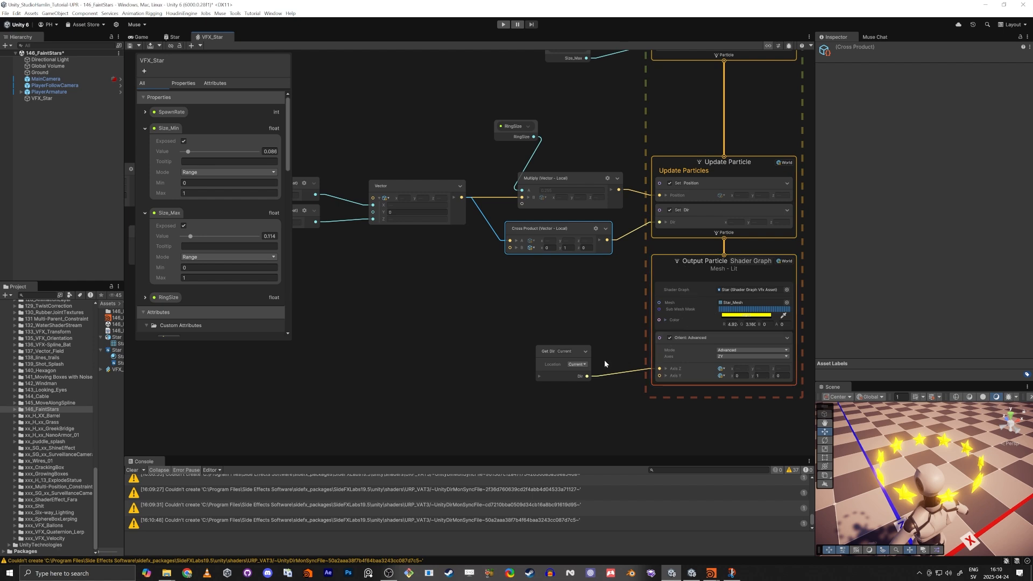
Move the Get Particle Id, SpawnRate, two float nodes and Divide node together, farther away from the Multiply and Pi nodes.
scroll(433, 329, "down", 1)
middle_click_drag(433, 329, 580, 321)
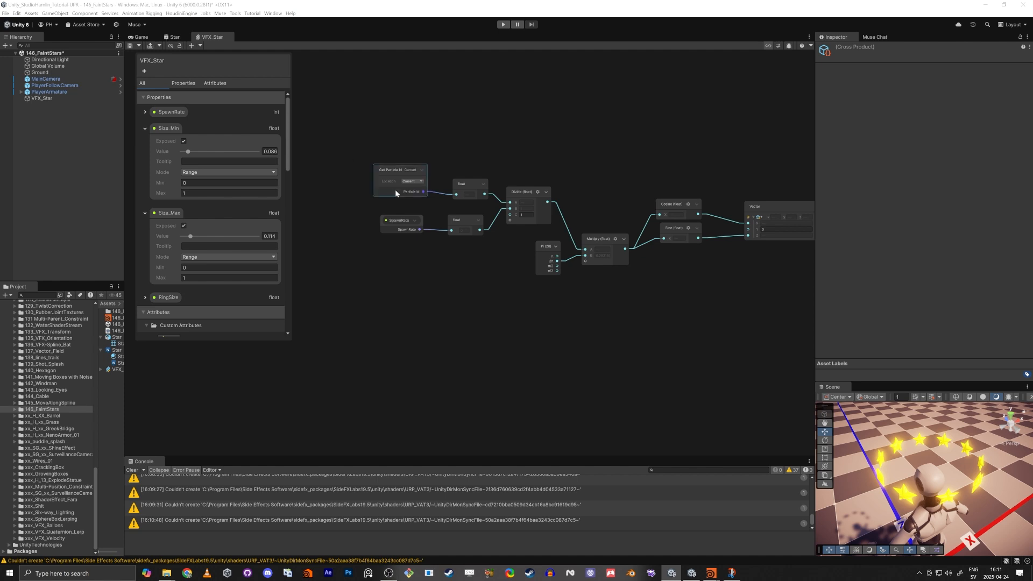
scroll(395, 189, "up", 3)
left_click_drag(341, 128, 650, 281)
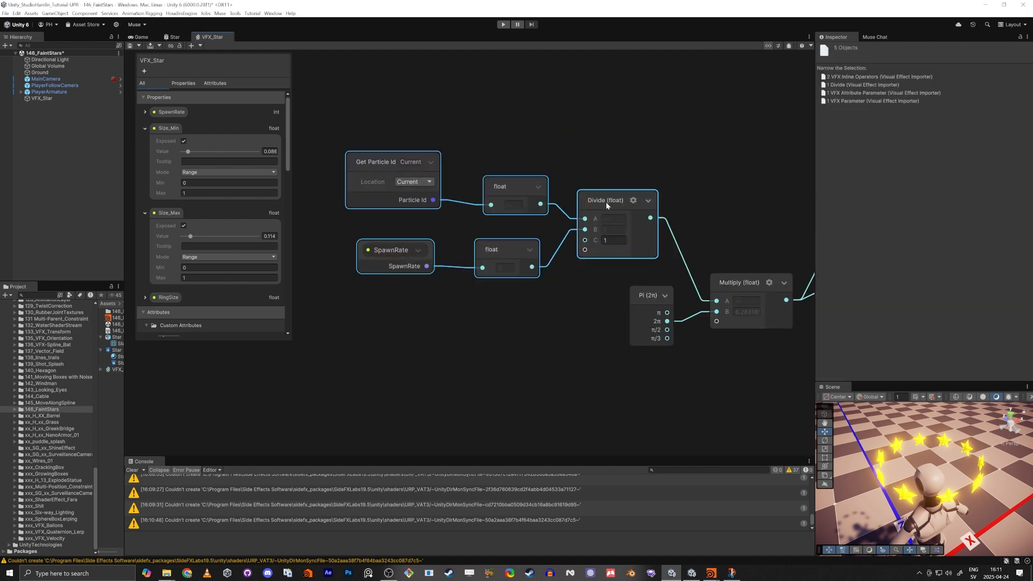
left_click_drag(606, 202, 591, 192)
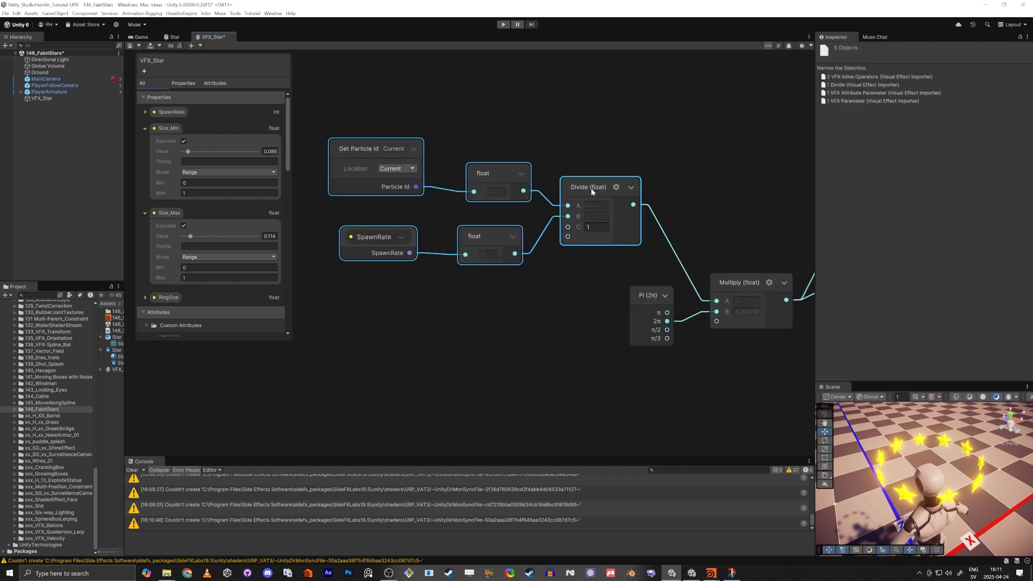
left_click(578, 256)
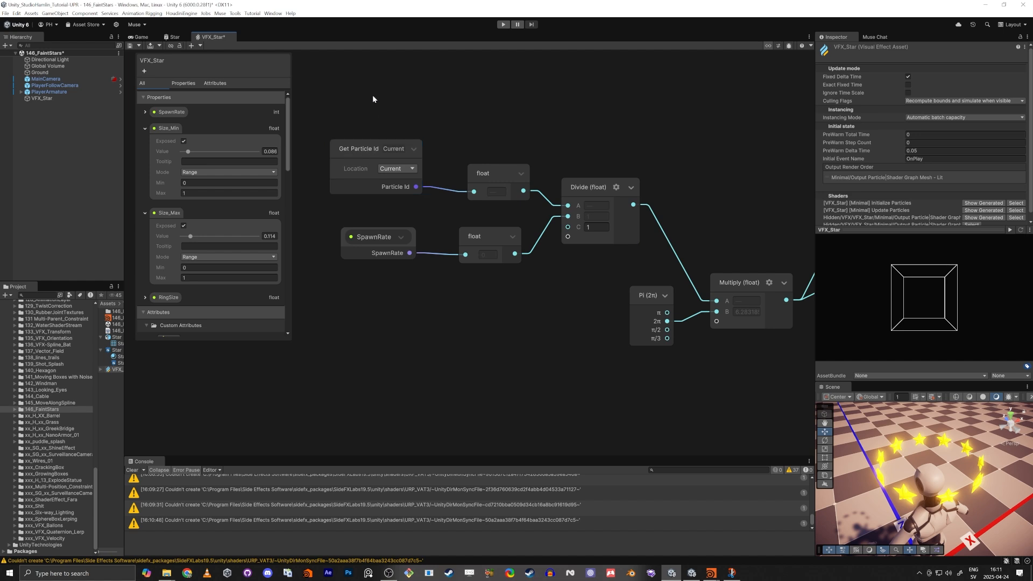
left_click_drag(363, 92, 589, 287)
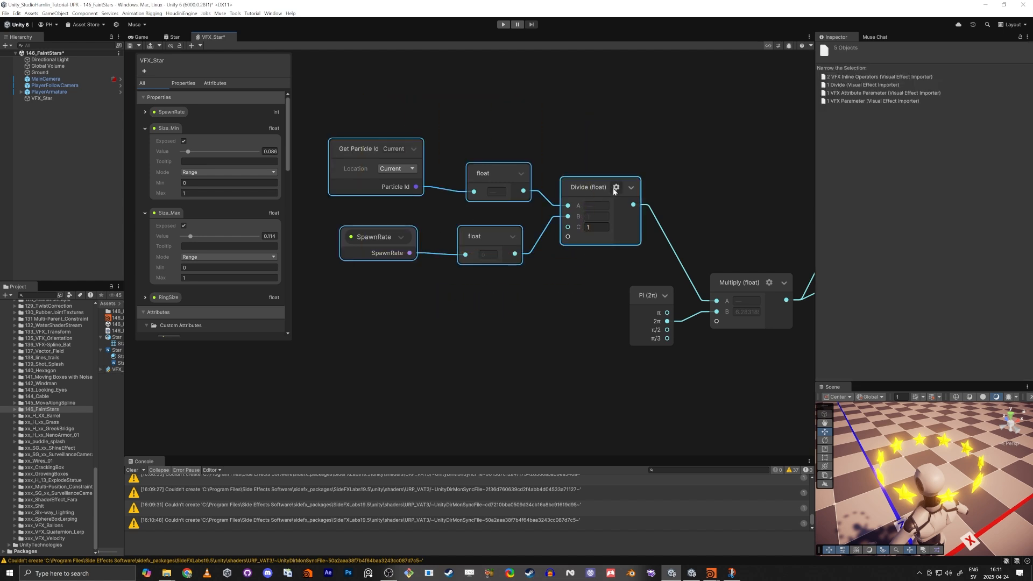
left_click_drag(571, 185, 444, 188)
left_click(586, 308)
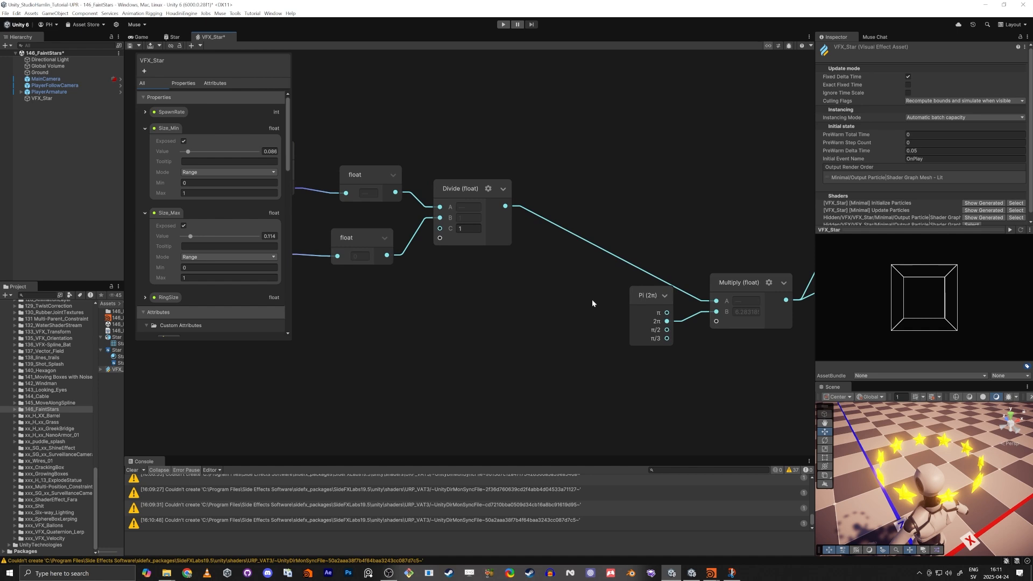
Lower the Pi node beneath Multiply and shift the Divide node group farther away to leave room between Divide and Multiply.
scroll(633, 295, "down", 2)
middle_click_drag(636, 293, 586, 276)
left_click_drag(586, 277, 595, 314)
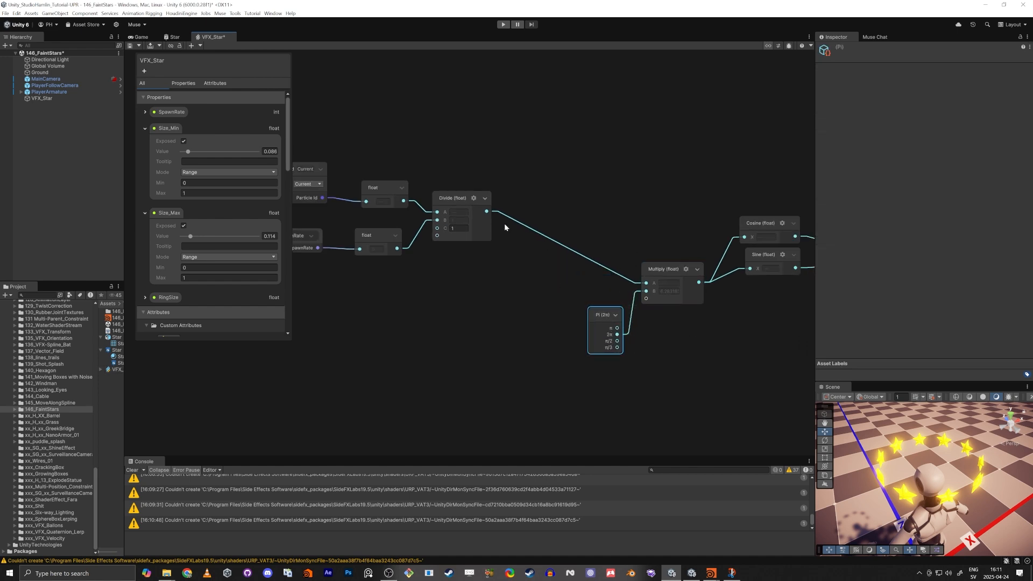
middle_click_drag(469, 295, 531, 289)
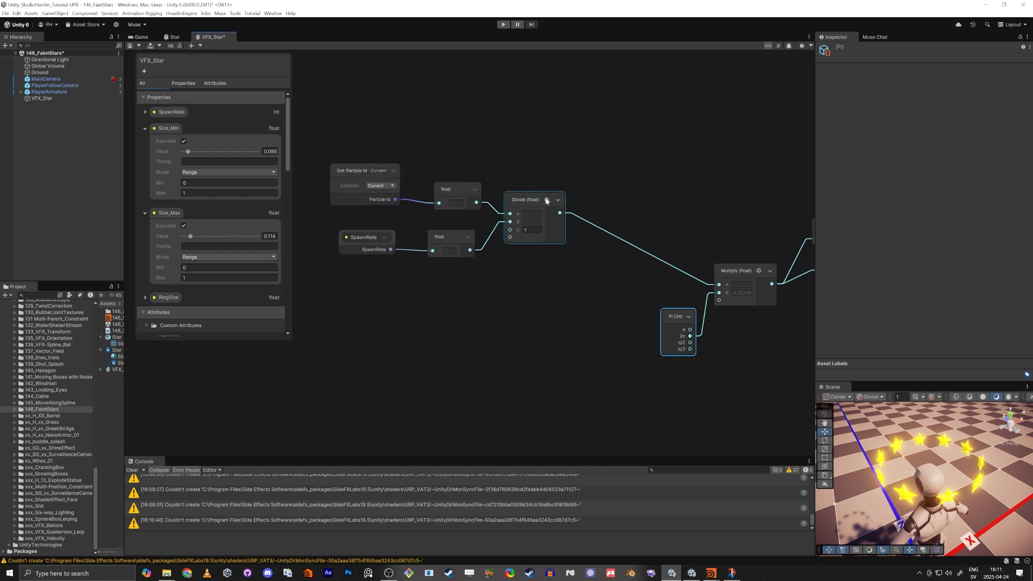
middle_click_drag(604, 301, 562, 302)
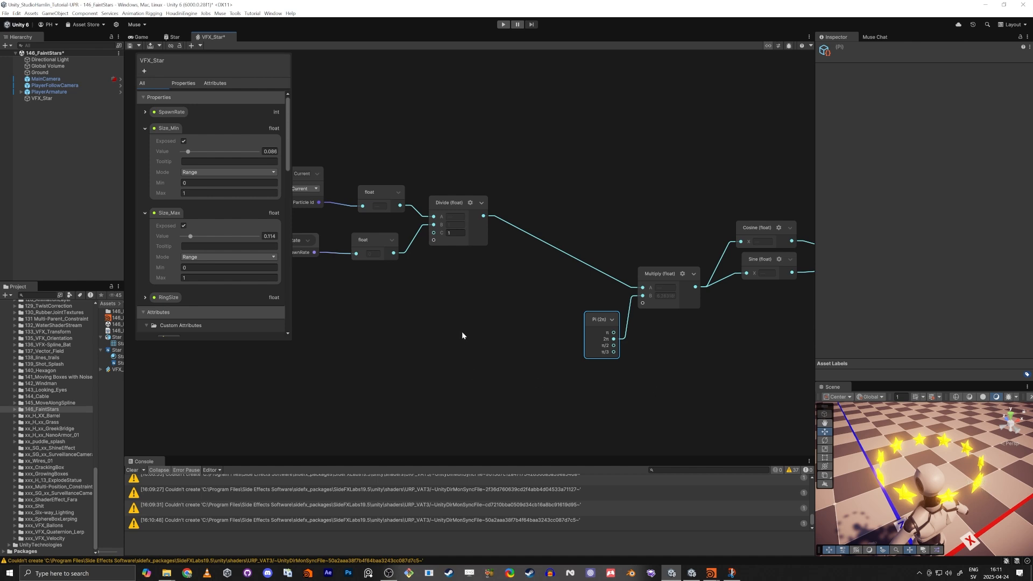
middle_click_drag(461, 335, 509, 338)
left_click_drag(330, 323, 419, 239)
left_click(511, 301)
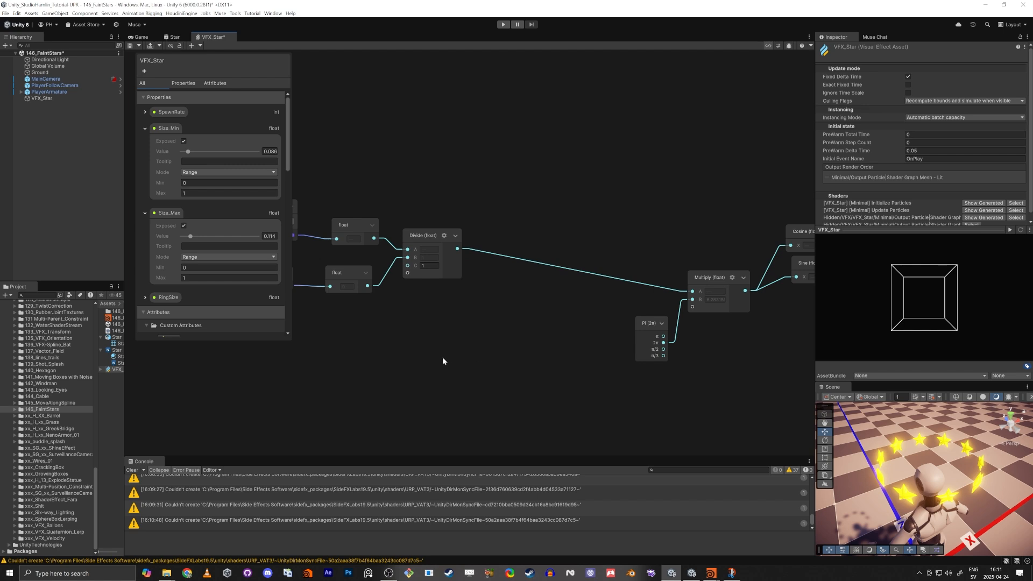
Create an Add node and wire it between the Divide output and the A input of the Multiply node.
key("space")
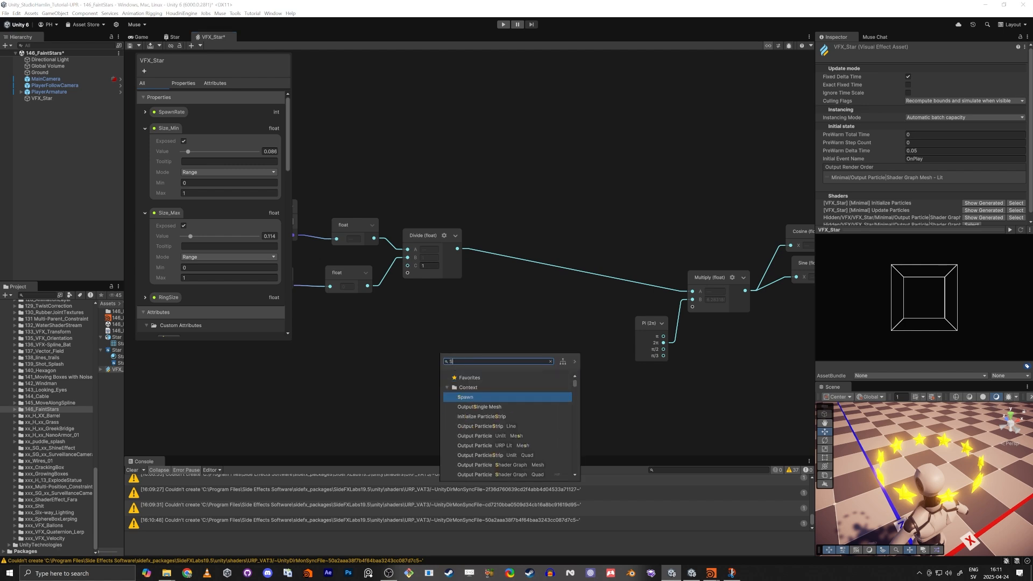
type("add")
key("Return")
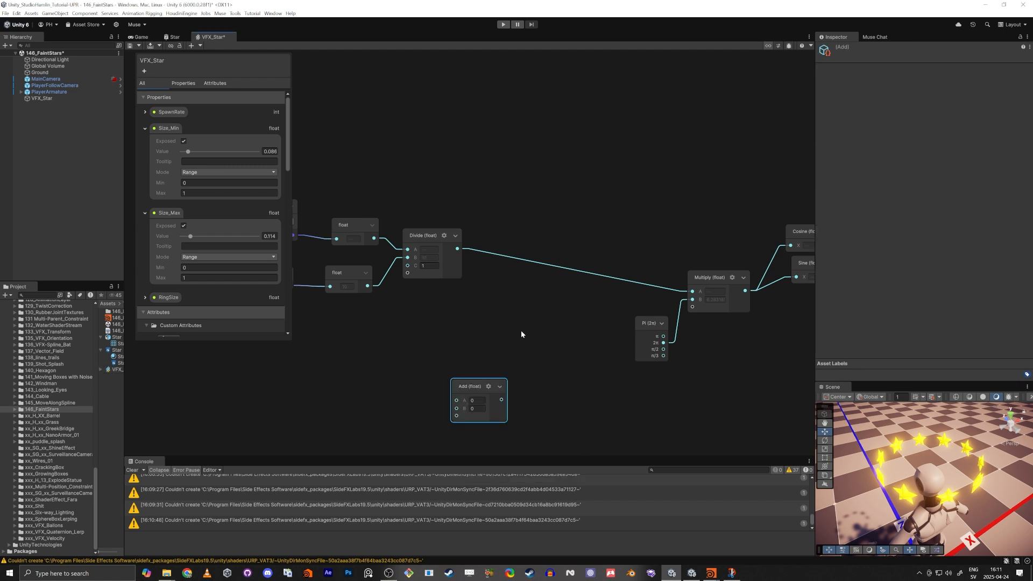
middle_click_drag(521, 330, 438, 329)
left_click_drag(723, 233, 730, 222)
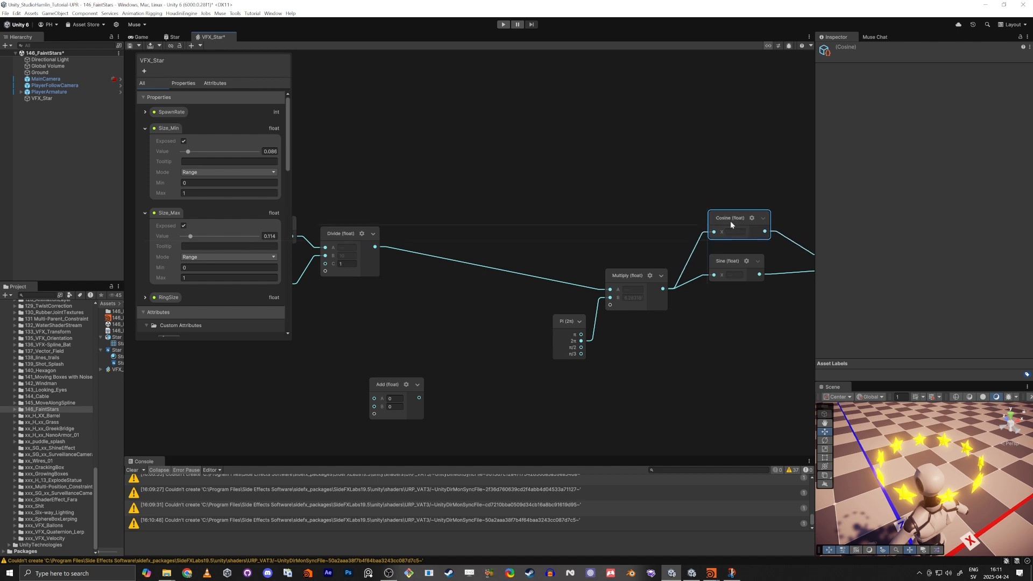
left_click(445, 329)
left_click_drag(388, 384, 432, 340)
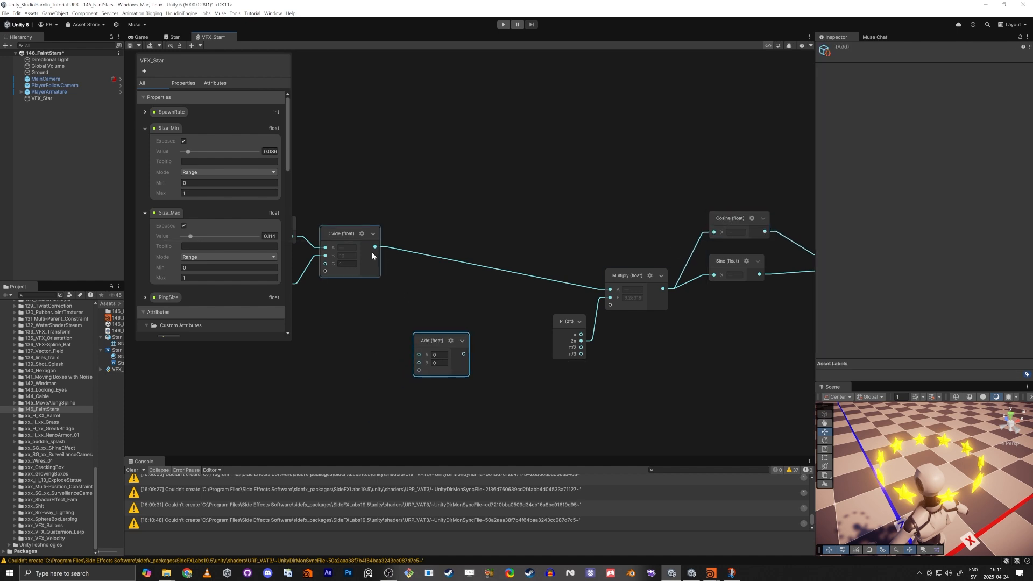
left_click_drag(373, 256, 609, 290)
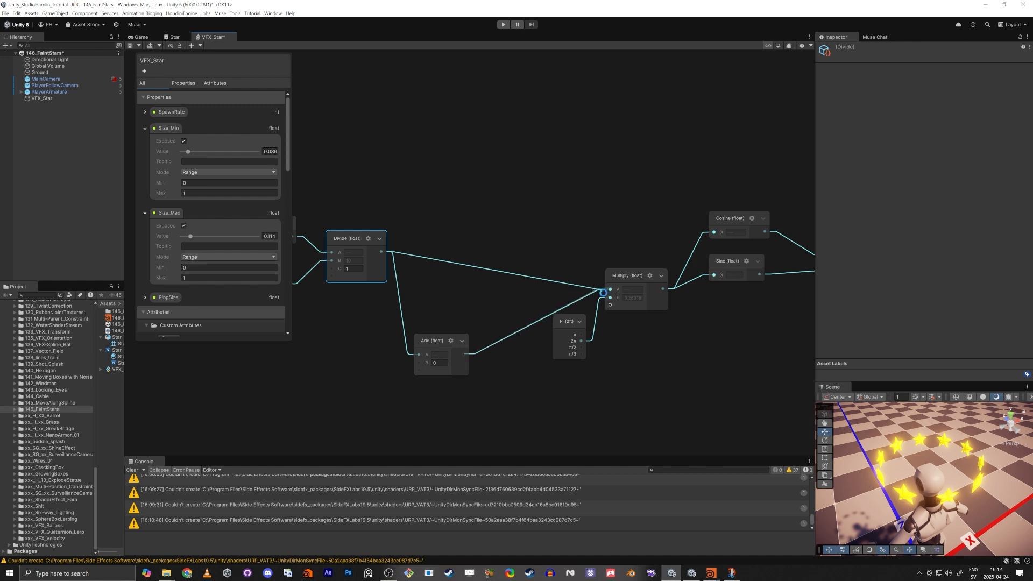
Try an offset of 1.11 in the Add node's B input to rotate the ring, and undo it.
left_click(428, 363)
type("1.11")
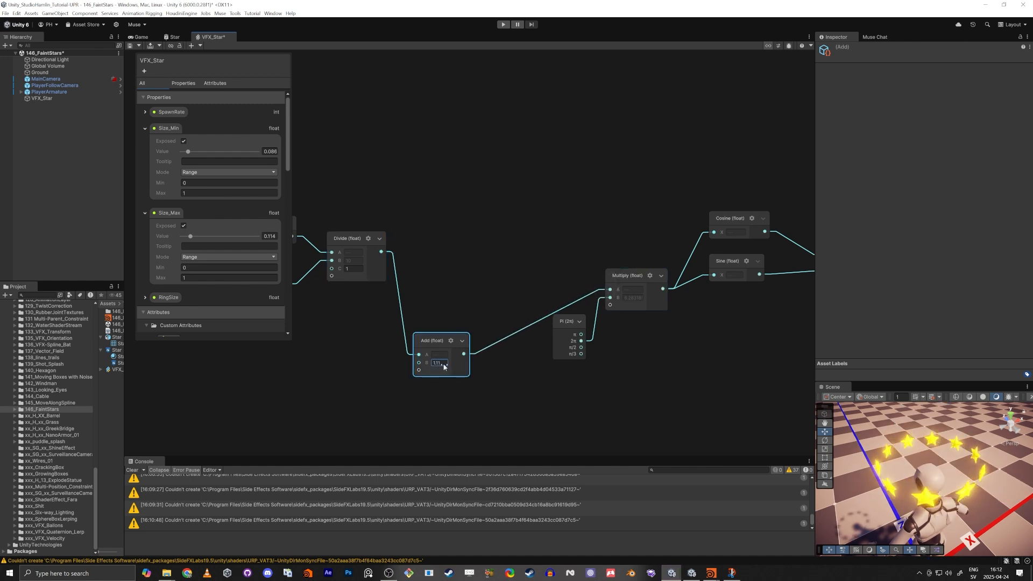
key("ctrl+z")
Create a VFX Time node and connect its Total Time output to a new Multiply node.
middle_click_drag(338, 382, 447, 357)
left_click(399, 342)
key("space")
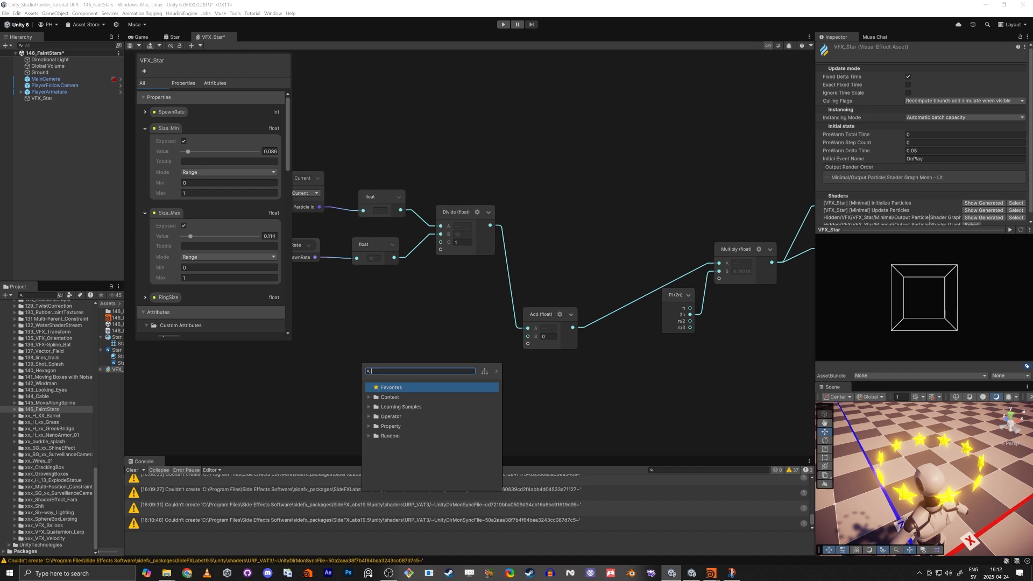
type("VF")
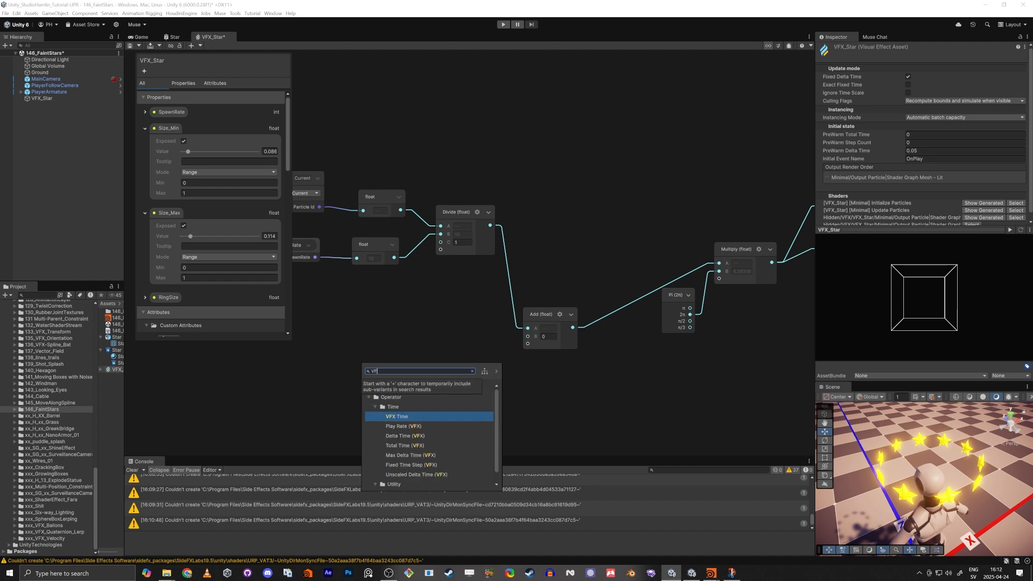
type("X TRIM")
key("Return")
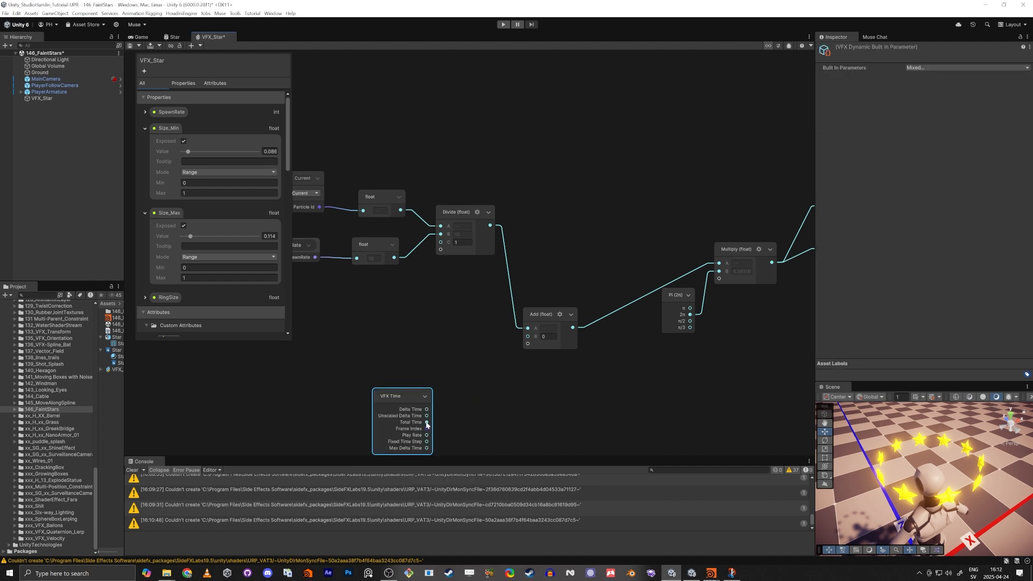
left_click_drag(427, 423, 533, 411)
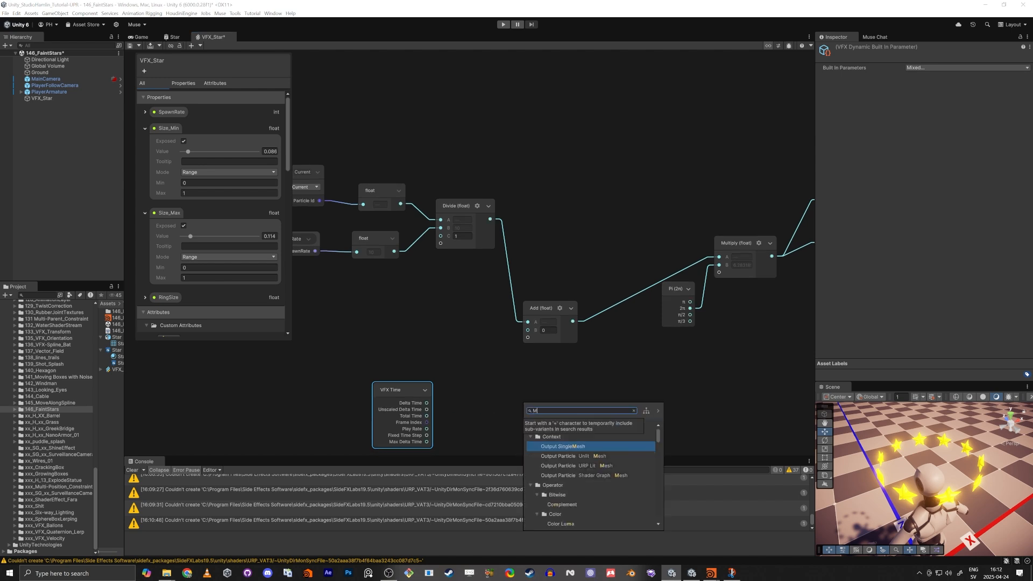
type("multiply")
key("Return")
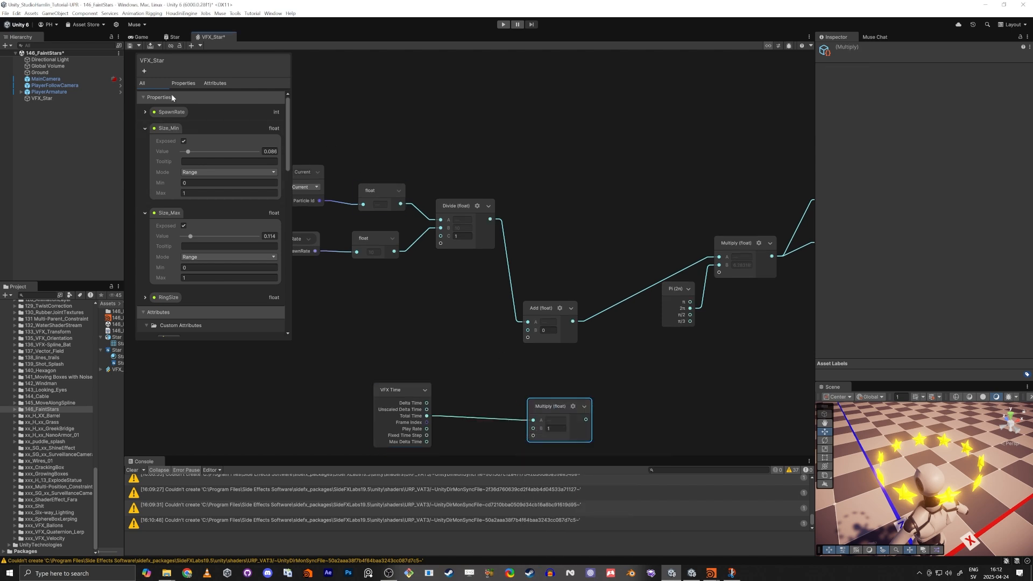
Collapse the Size_Min and Size_Max properties and create a new float property named Speed.
left_click(183, 84)
left_click(145, 128)
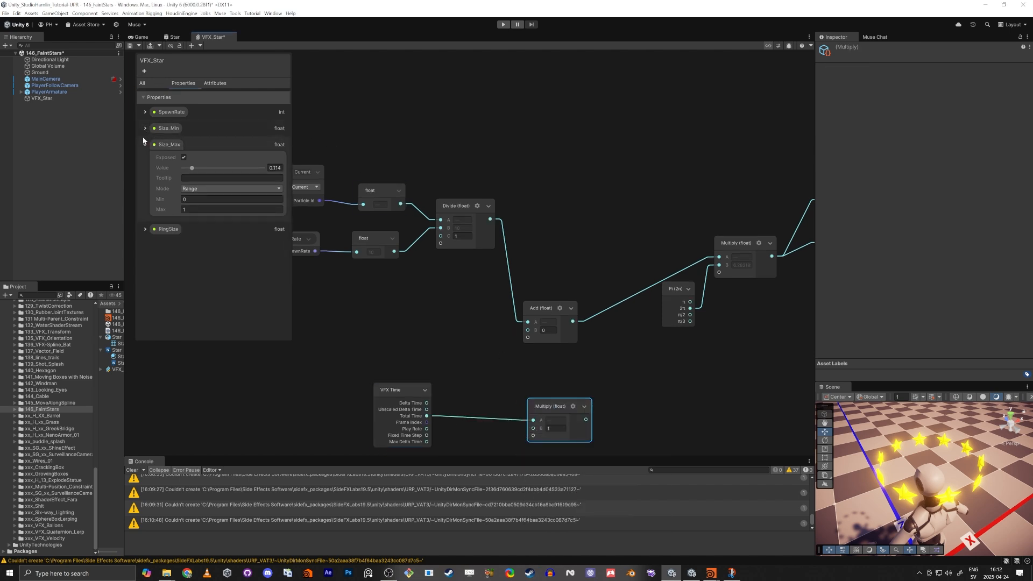
left_click(143, 145)
left_click(144, 144)
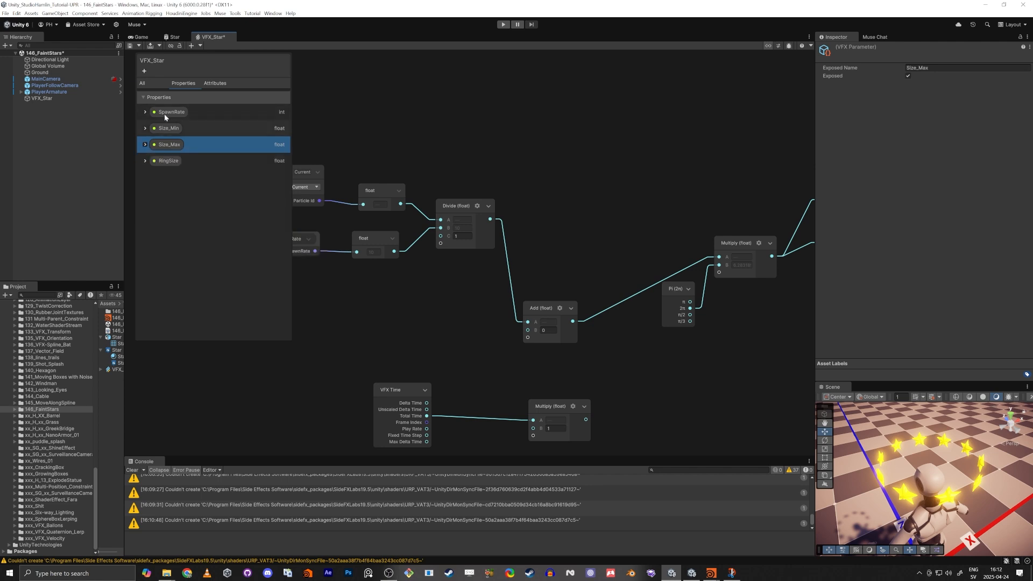
left_click(144, 71)
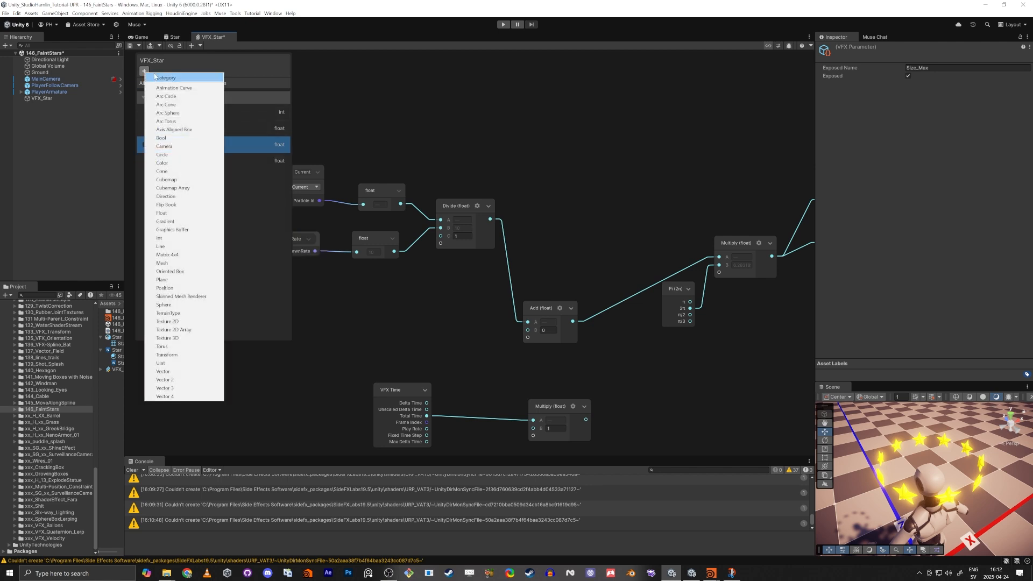
left_click(168, 213)
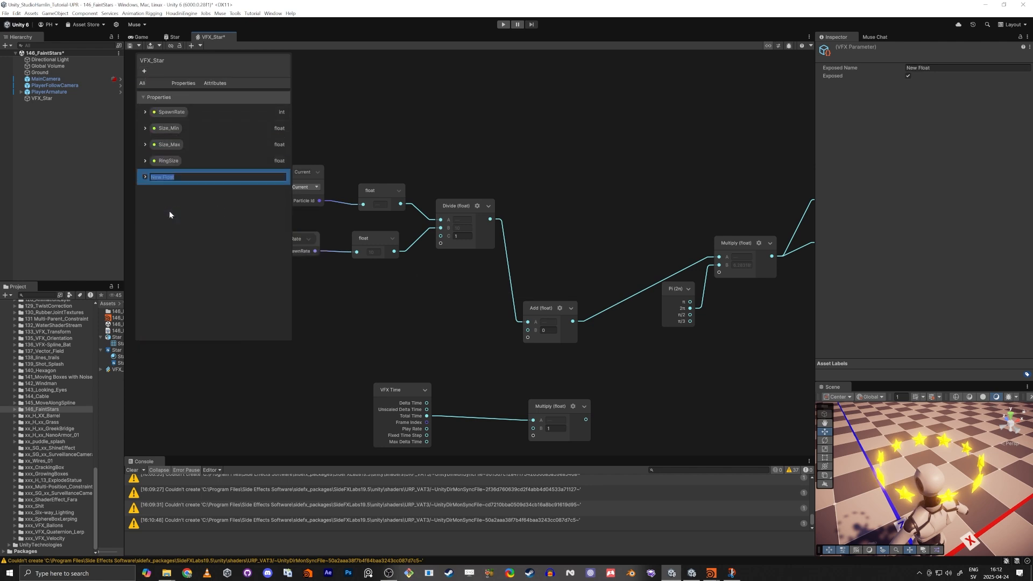
type("sPpeed")
key("Return")
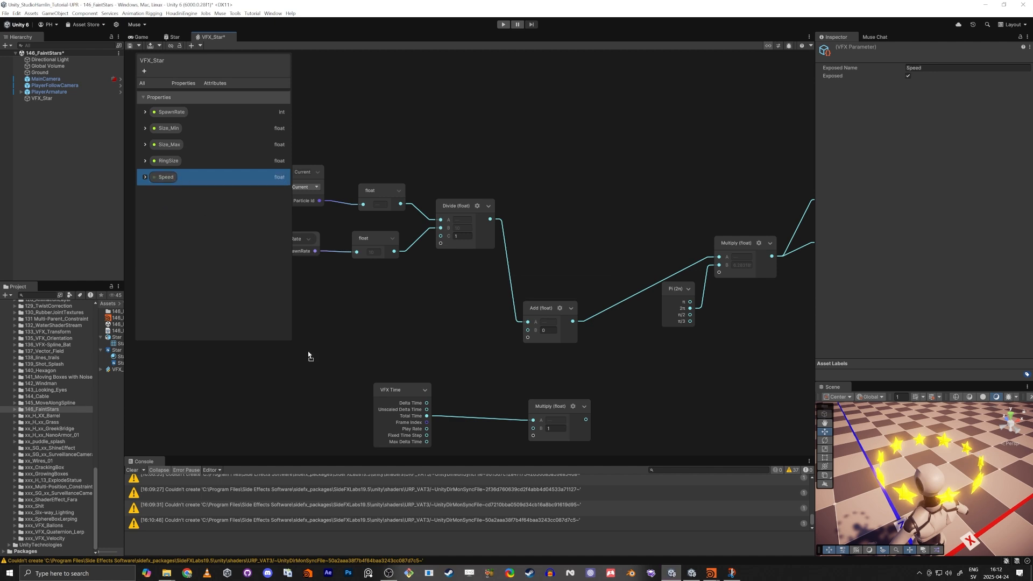
Place the Speed property in the graph, multiply Total Time by it, and feed the result into the Add node's B input.
left_click_drag(309, 353, 341, 398)
left_click_drag(396, 395, 350, 316)
left_click_drag(363, 412, 426, 293)
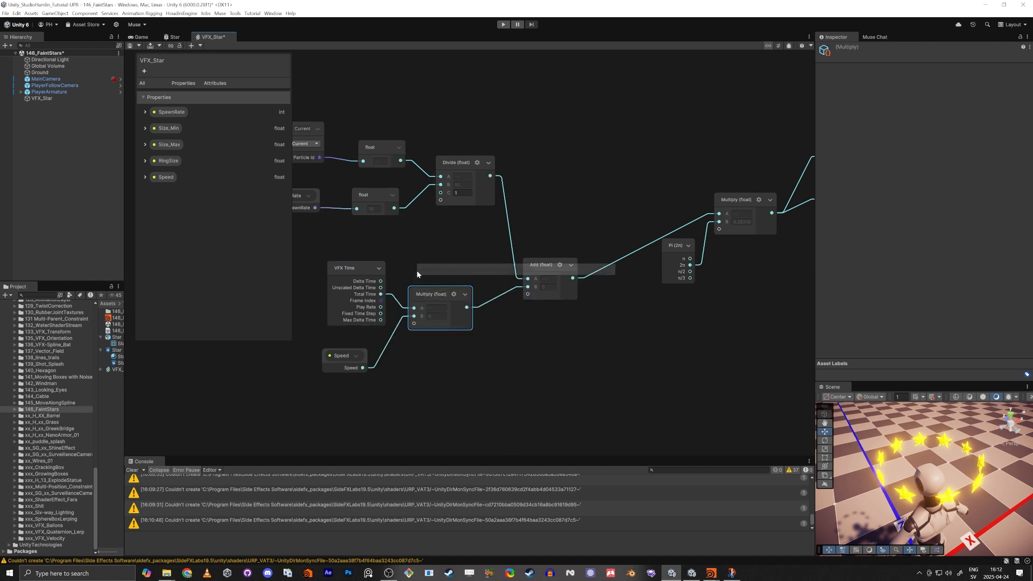
Switch the Speed property to Range mode with a maximum of 2 and set its value to 0.688.
left_click(186, 177)
left_click(146, 176)
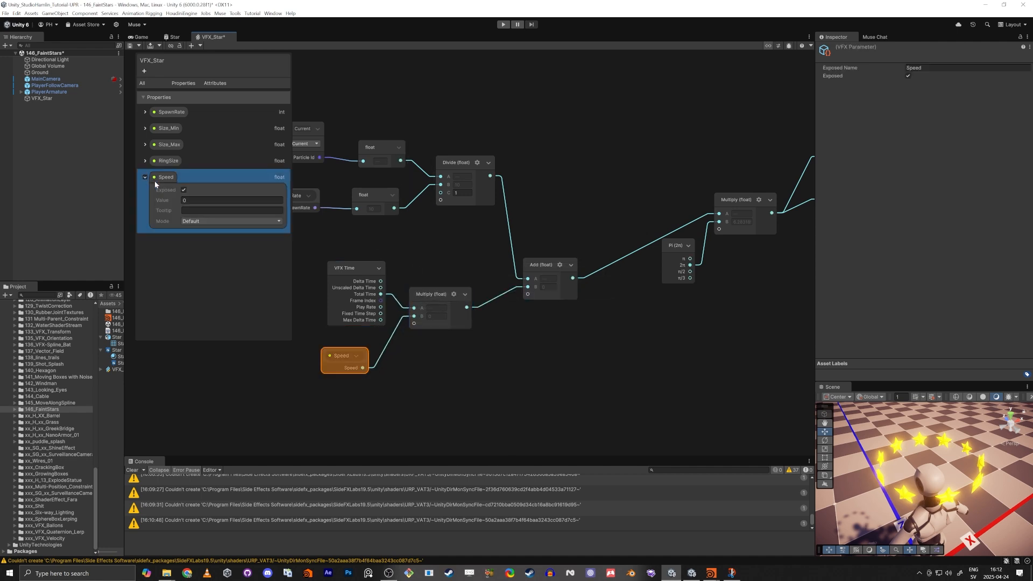
left_click(196, 222)
left_click(198, 237)
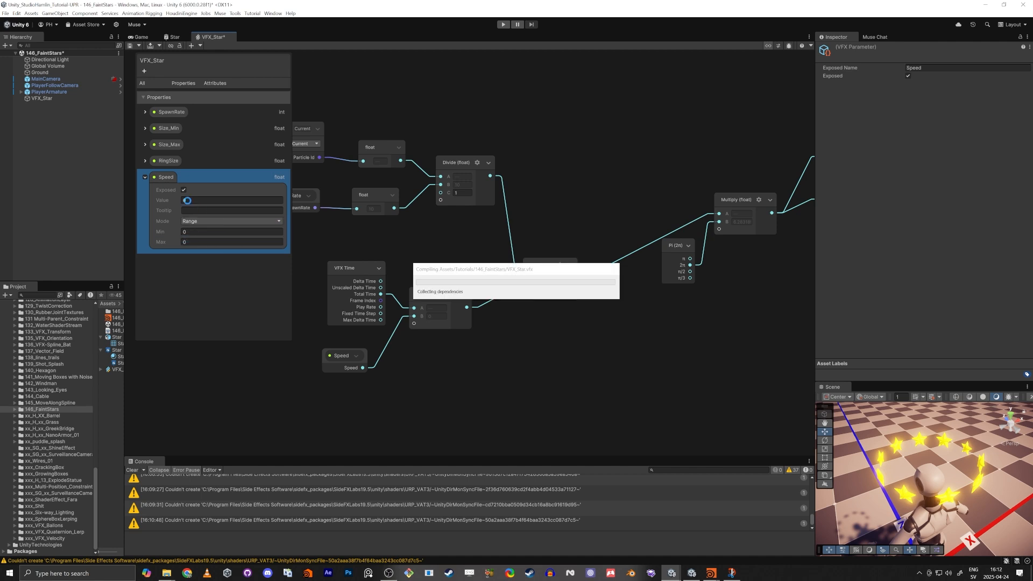
left_click(231, 242)
type("2")
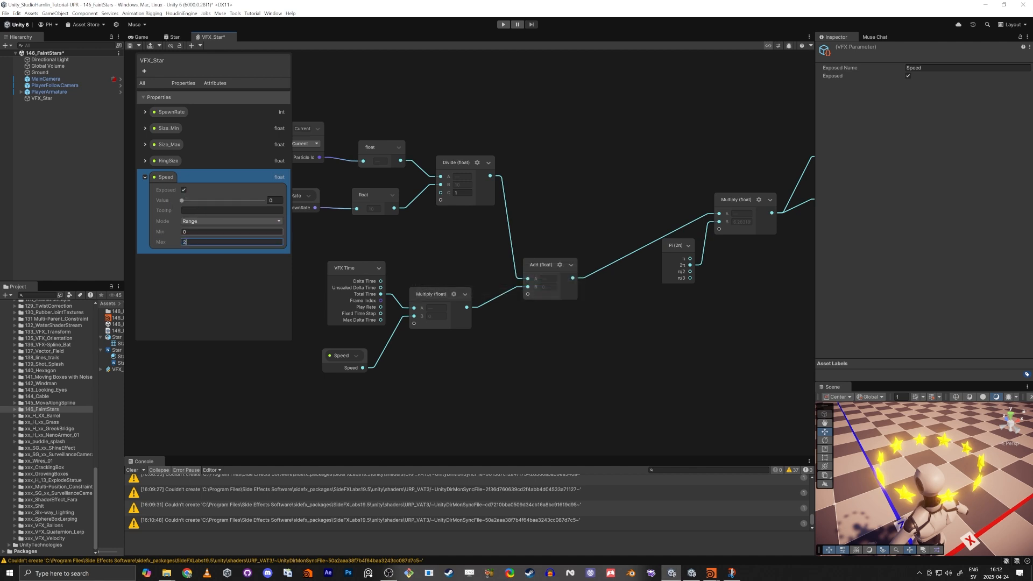
left_click_drag(188, 199, 210, 205)
Set the RingSize value to 0.135 to shrink the circle of stars around the head.
mouse_move(867, 479)
right_mouse_down()
mouse_move(874, 497)
mouse_move(894, 471)
mouse_move(878, 471)
right_mouse_up()
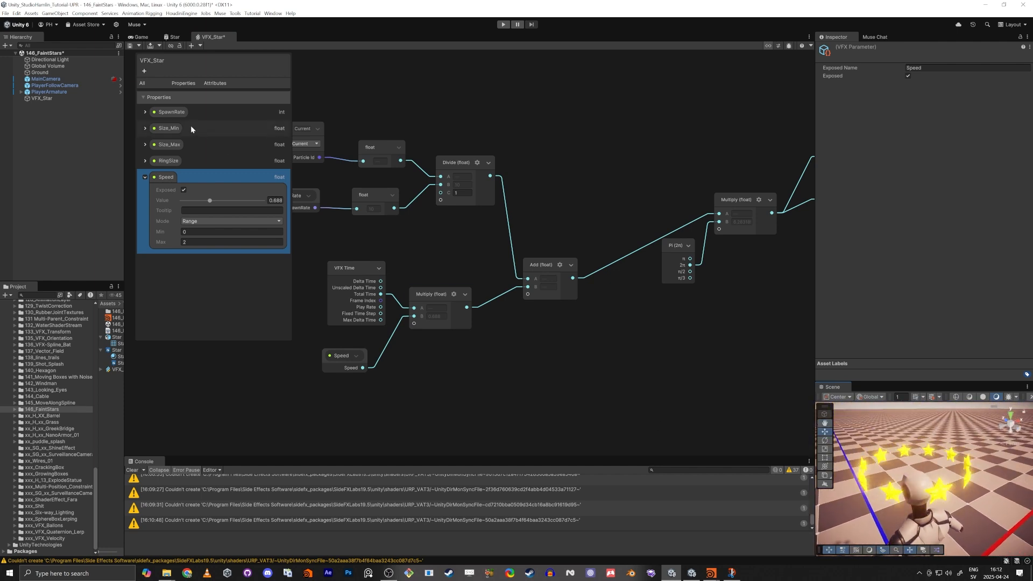
left_click(144, 161)
left_click_drag(204, 185, 193, 185)
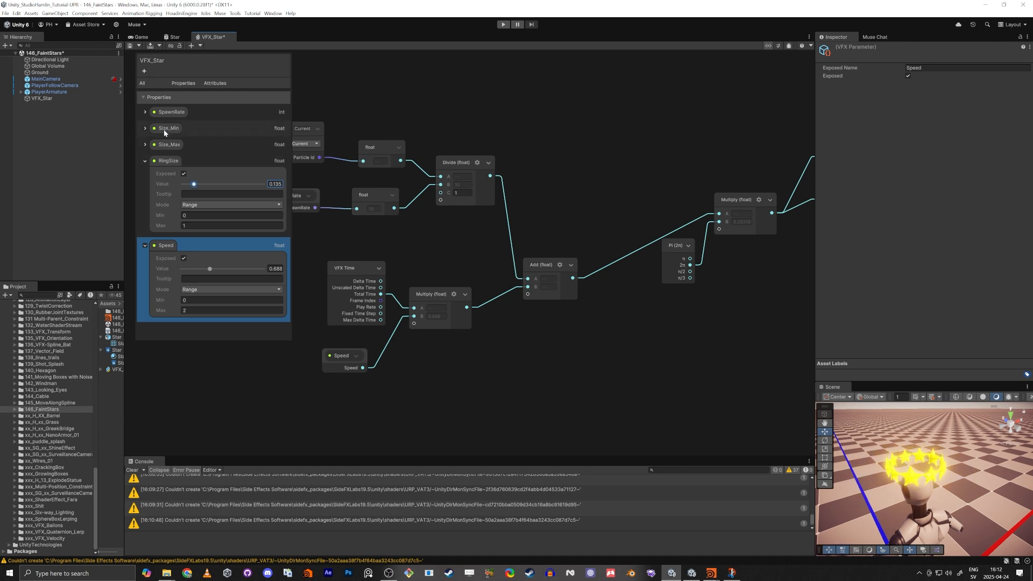
Set the Size_Min value to 0.037 and the Size_Max value to 1.
left_click(145, 144)
left_click(145, 128)
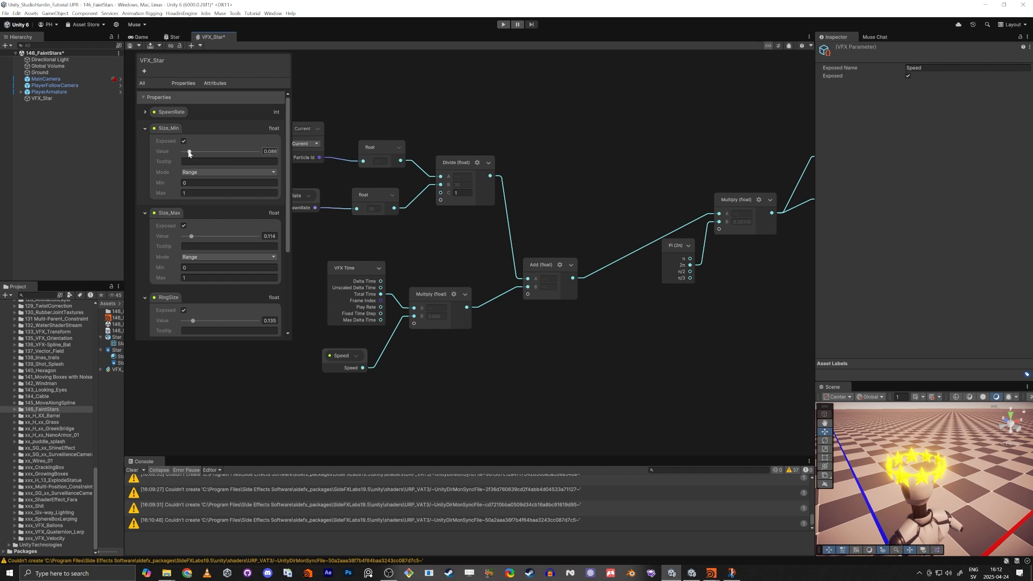
left_click_drag(189, 152, 186, 152)
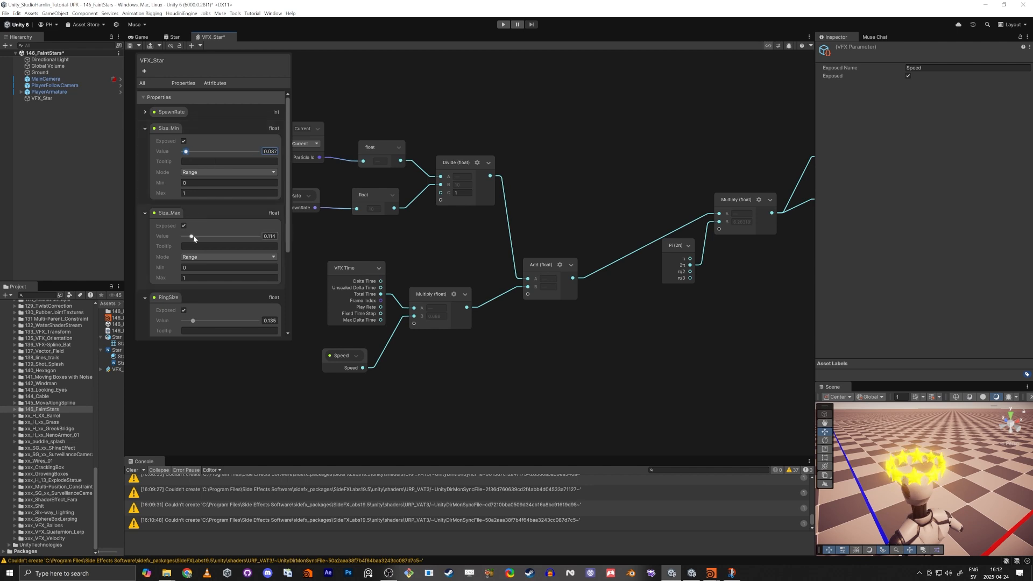
left_click_drag(191, 237, 209, 237)
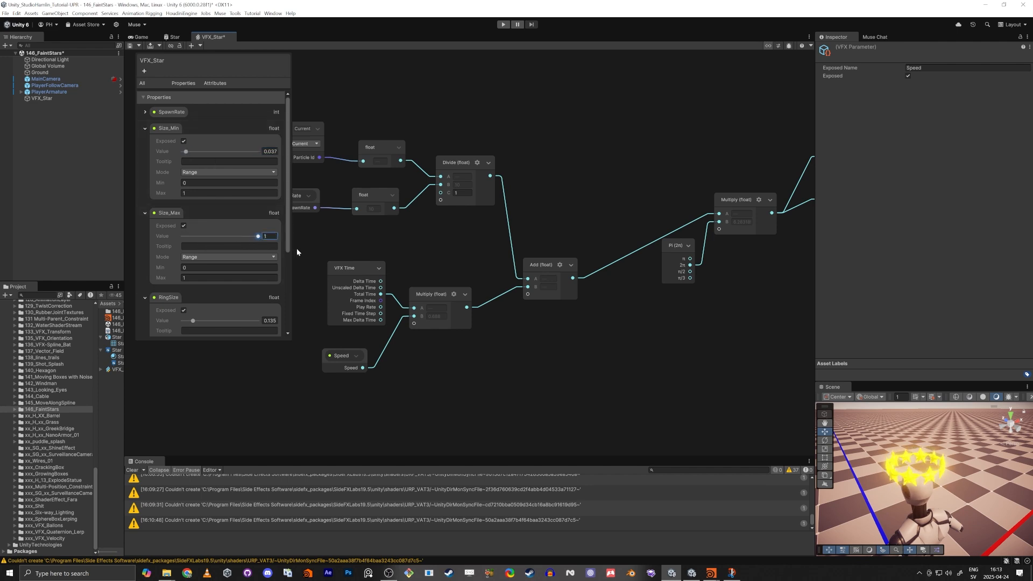
Set the Size_Max value to 0.134 and the Size_Min value to 0.02, and save the graph.
left_click_drag(297, 252, 194, 240)
left_click(130, 45)
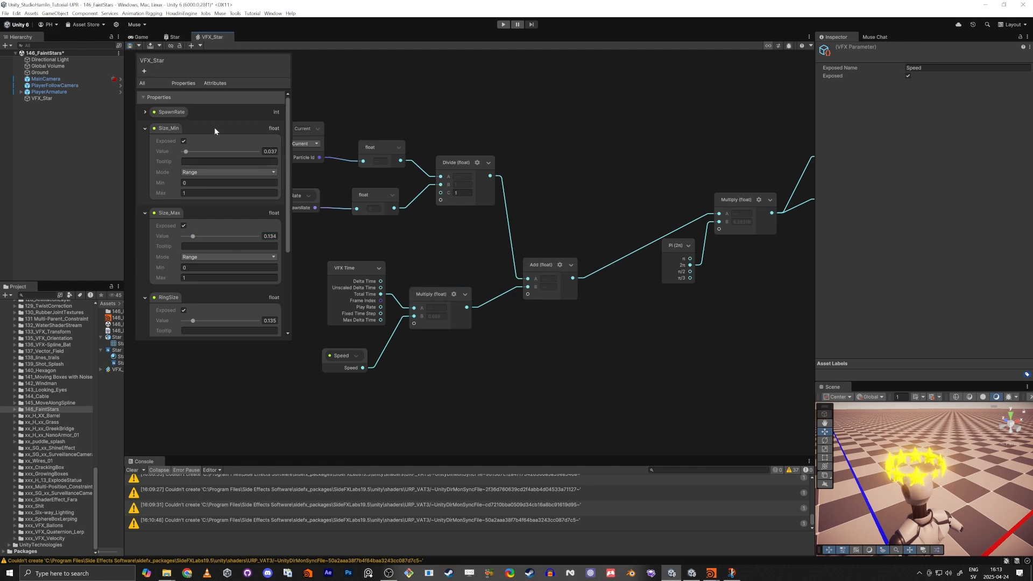
left_click_drag(186, 151, 184, 153)
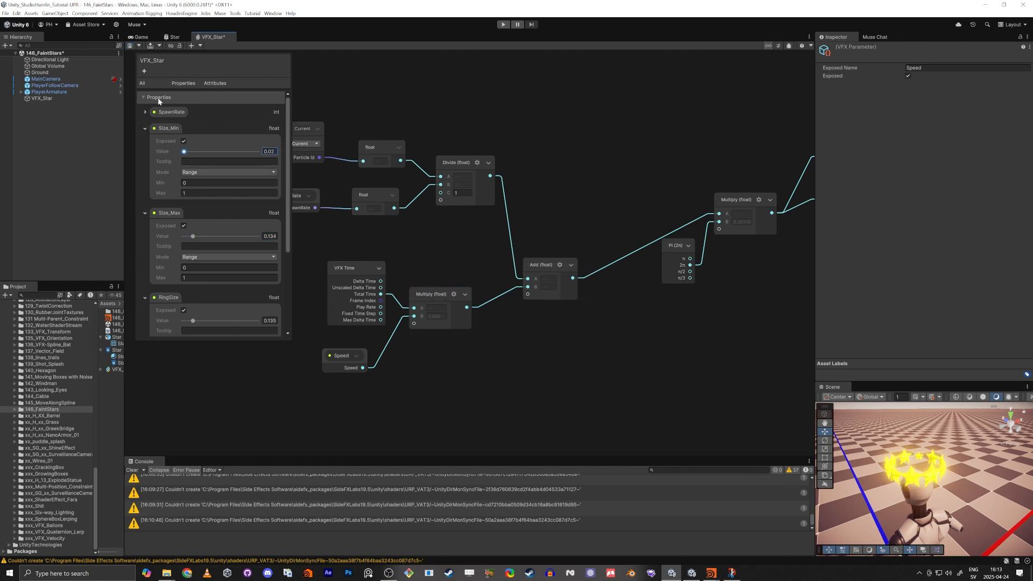
left_click(129, 45)
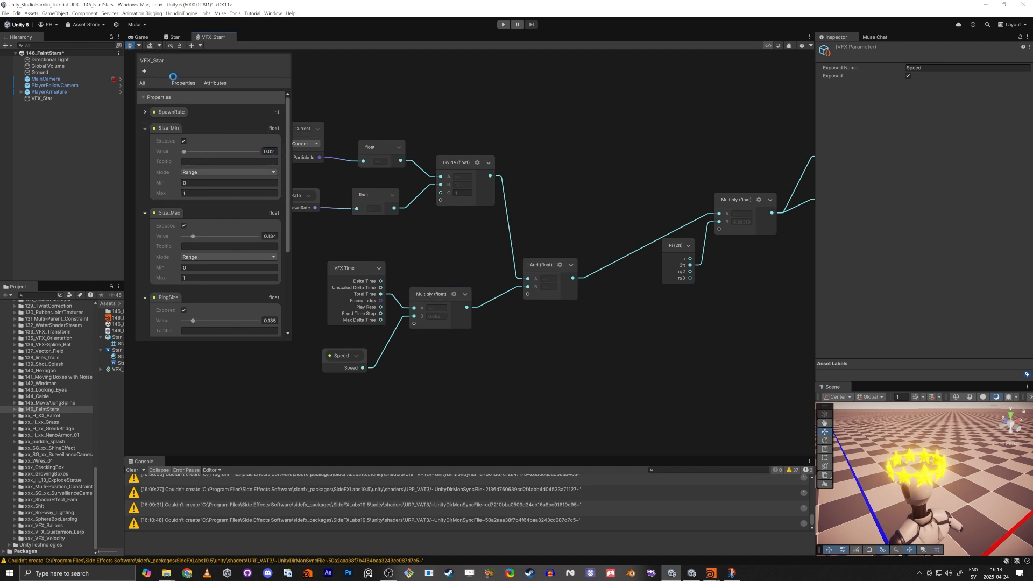
Set the Size_Max value to 0.1 to limit the size of the largest stars.
key("w")
mouse_move(907, 486)
right_mouse_down()
mouse_move(902, 473)
mouse_move(899, 494)
mouse_move(921, 481)
right_mouse_up()
key("s")
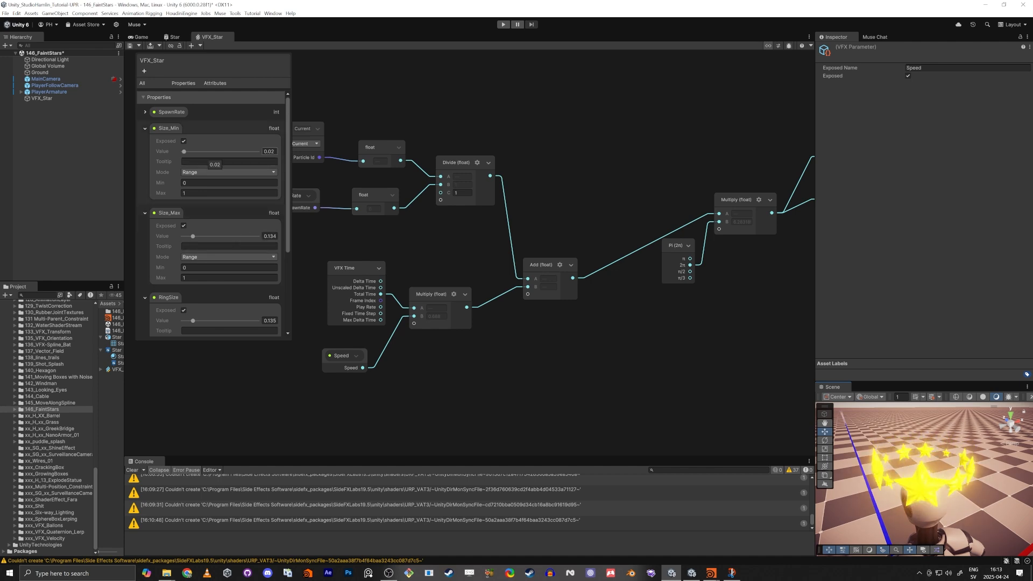
left_click_drag(270, 236, 290, 235)
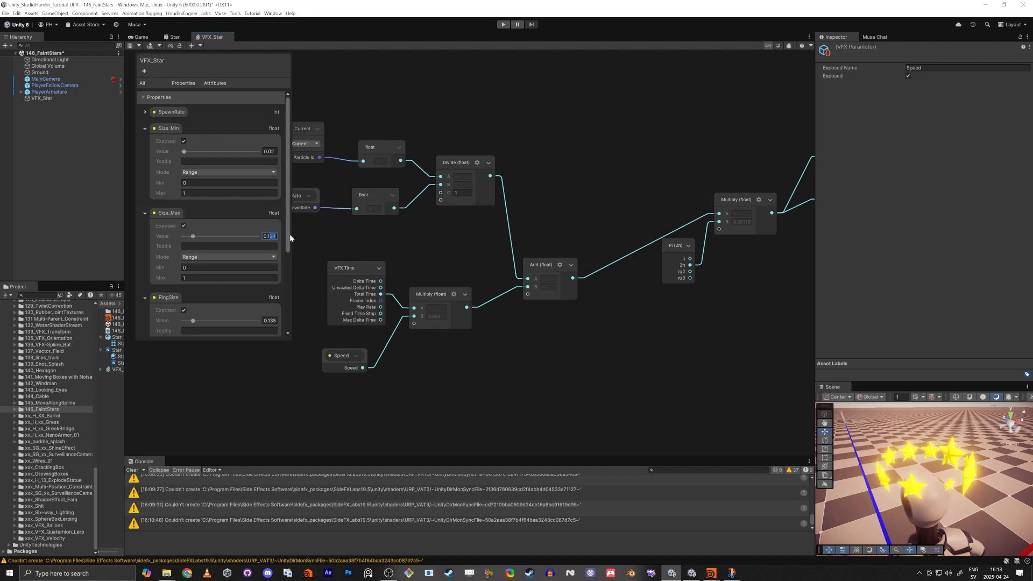
key("BackSpace")
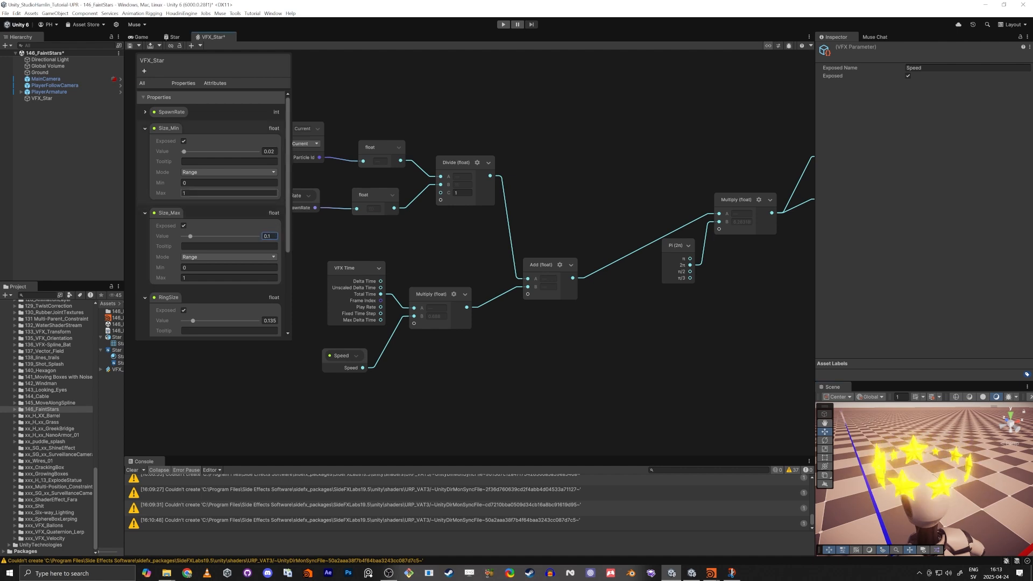
Examine the node chain from the particle ID and time nodes through to the Initialize and Update contexts.
middle_click_drag(683, 151, 475, 295)
scroll(714, 272, "down", 1)
middle_click_drag(714, 273, 451, 204)
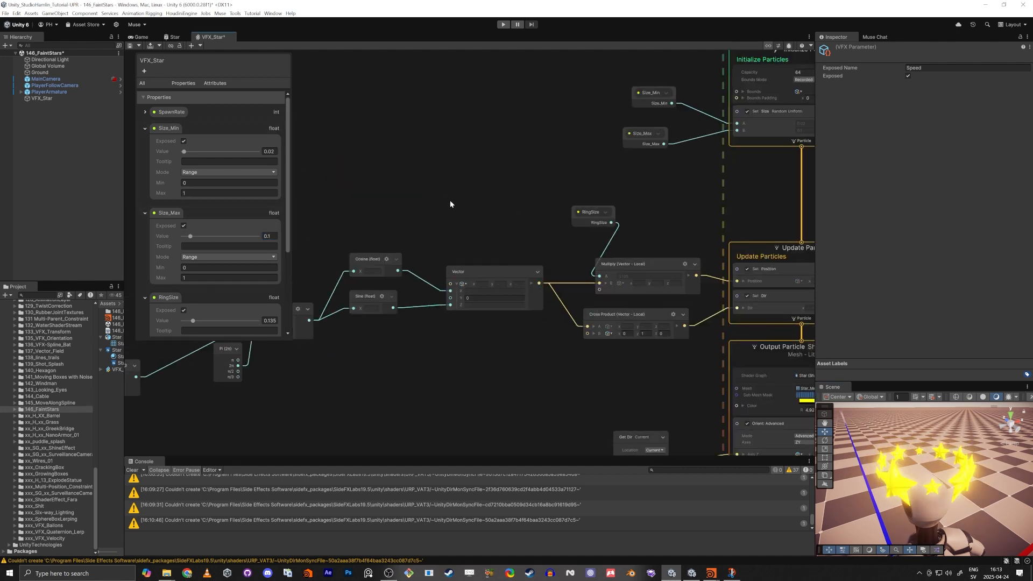
middle_click_drag(315, 215, 585, 220)
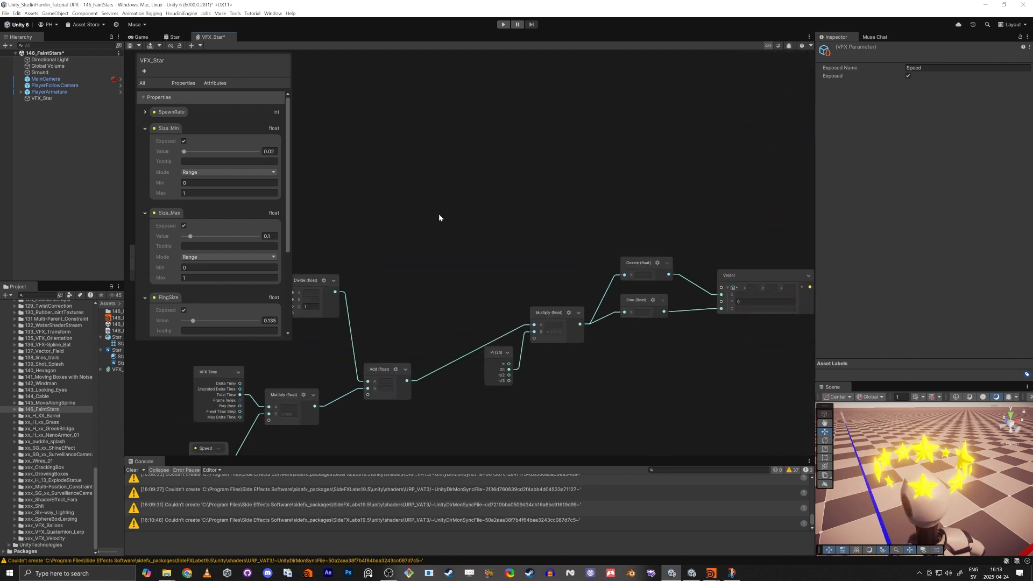
middle_click_drag(301, 247, 549, 233)
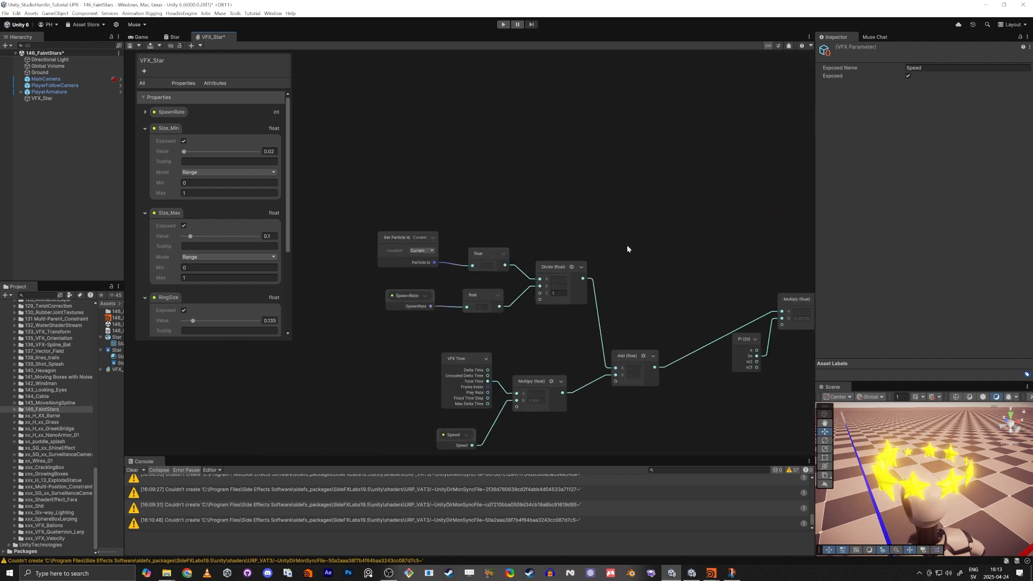
middle_click_drag(627, 245, 536, 227)
middle_click_drag(592, 242, 452, 253)
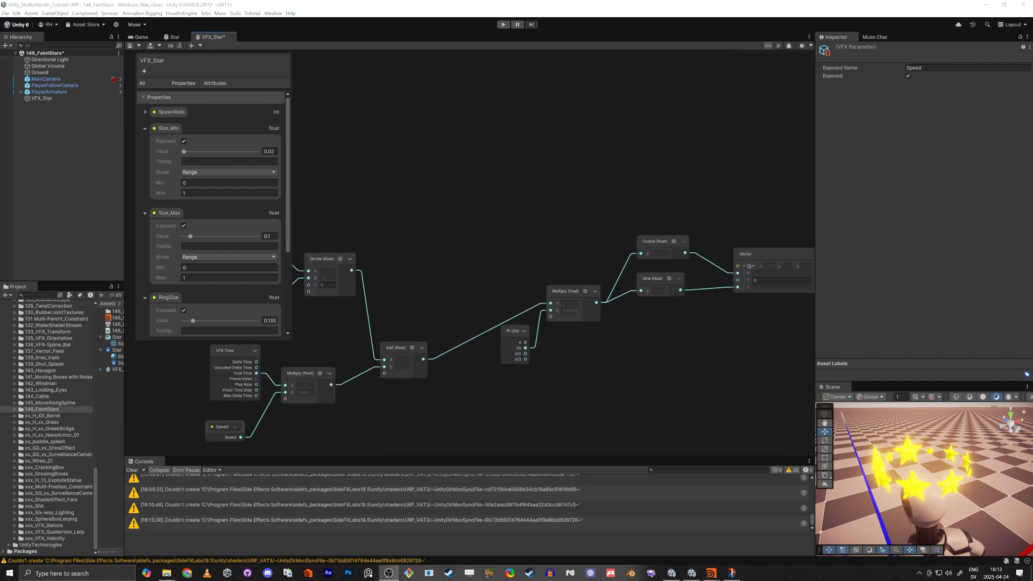
left_click(714, 408)
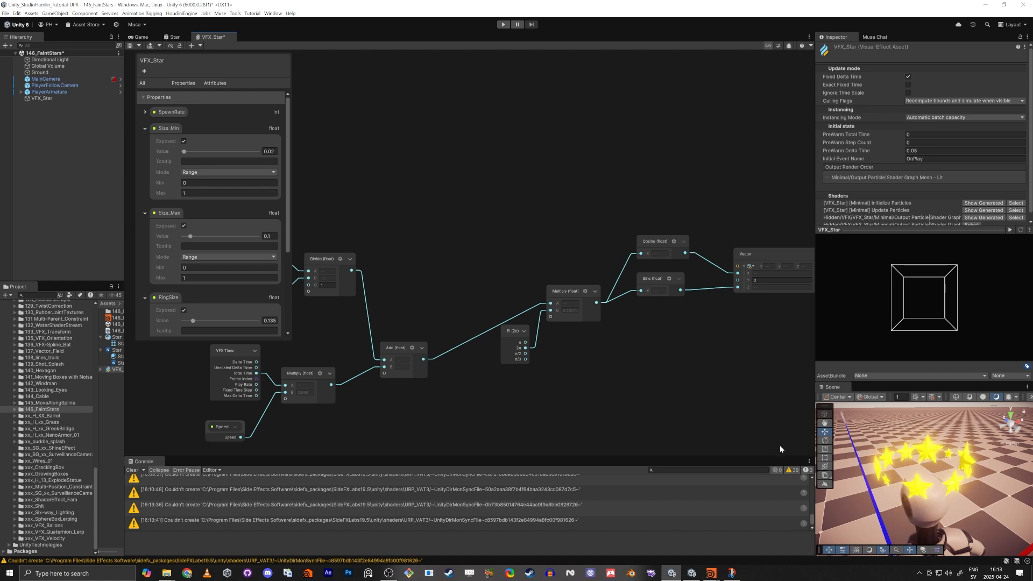
Select the nodes from Get Particle Id and VFX Time through Add and move them up in line with the following Multiply.
scroll(630, 398, "down", 3)
left_click_drag(382, 224, 604, 397)
left_click_drag(557, 333, 562, 298)
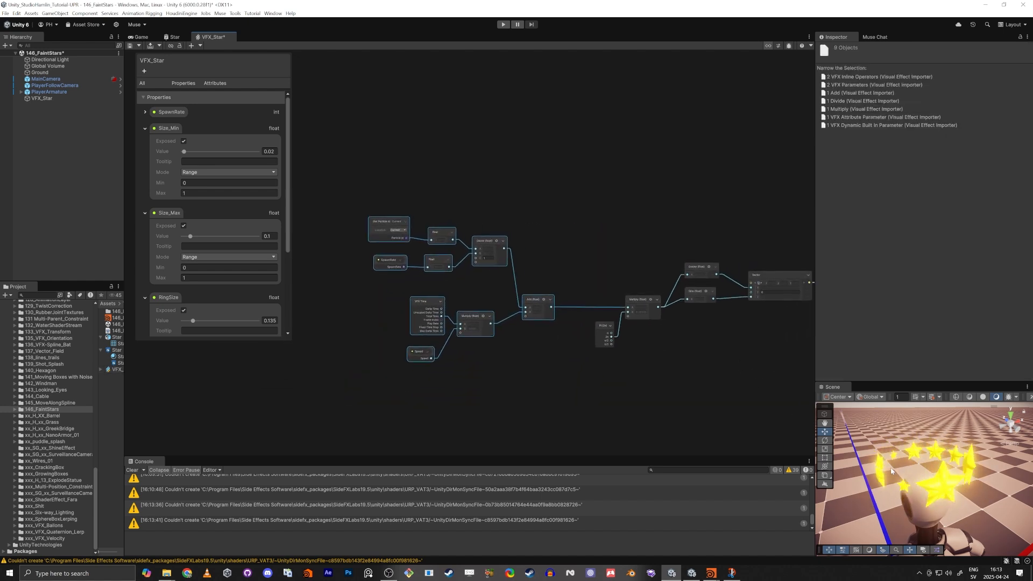
Duplicate the VFX Time, Speed and Multiply nodes as a separate group above the existing chain.
left_click_drag(887, 496, 910, 460, "alt")
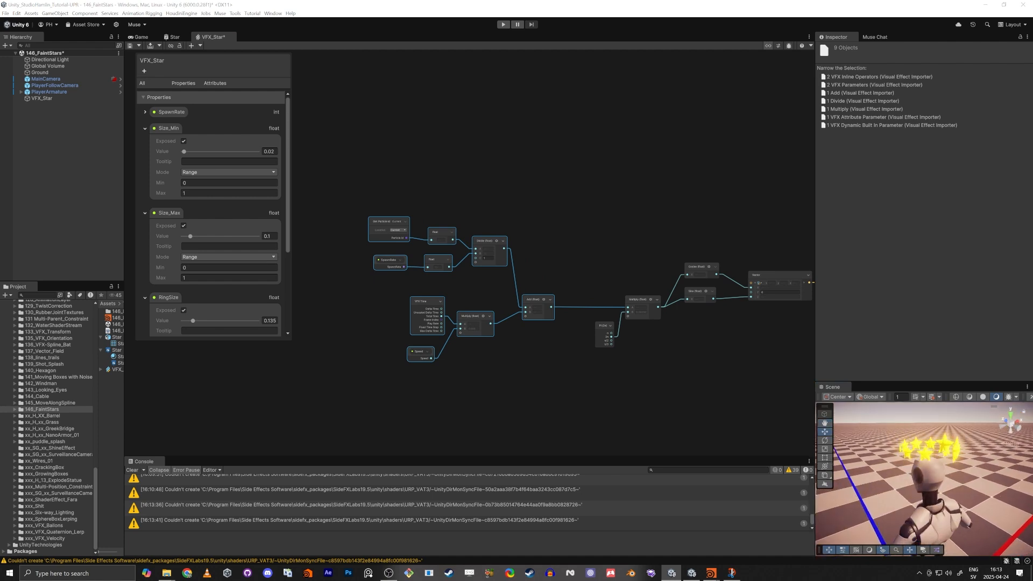
scroll(422, 334, "up", 4)
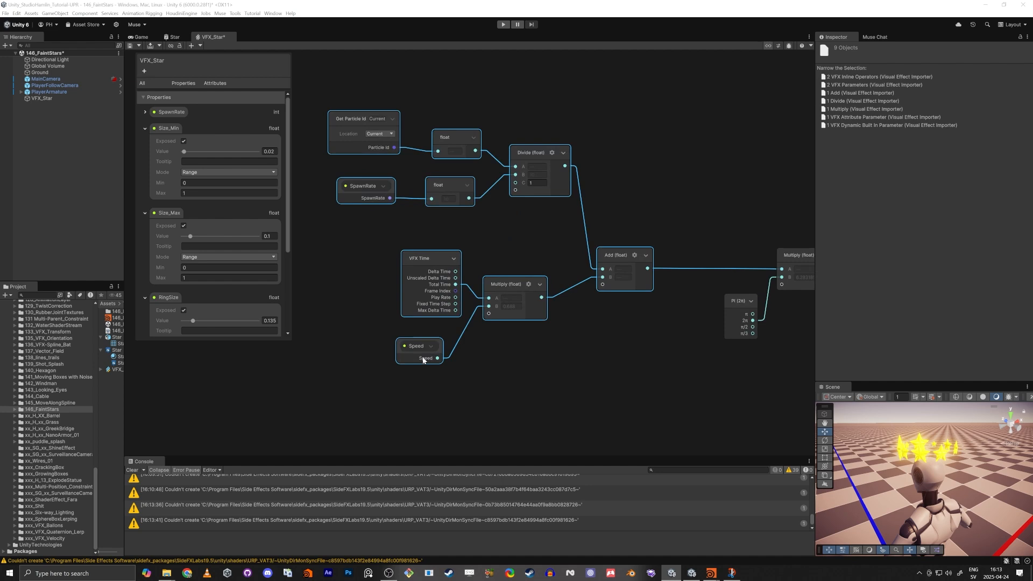
middle_click_drag(405, 267, 433, 265)
left_click_drag(379, 250, 553, 389)
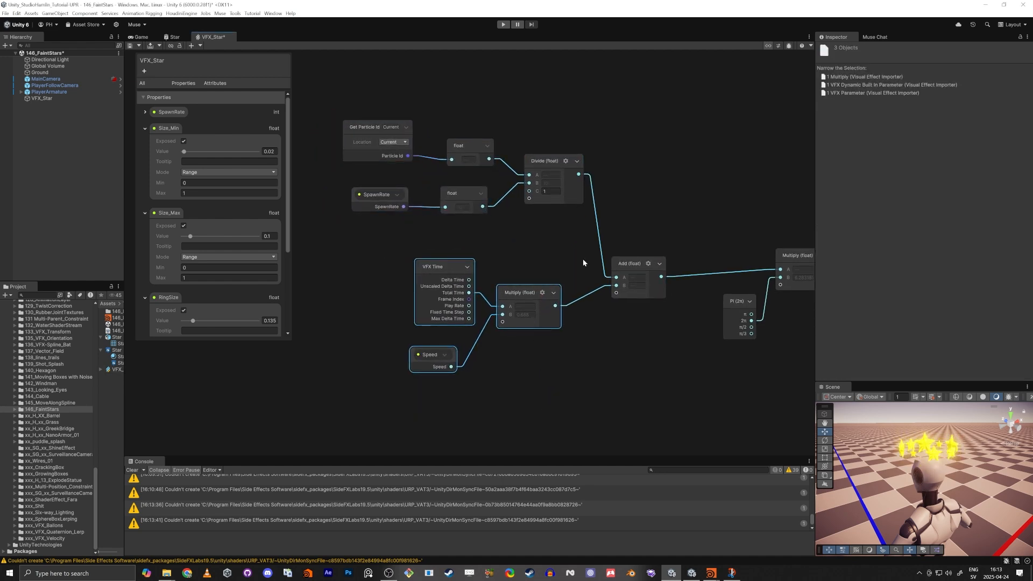
scroll(582, 260, "down", 3)
key("ctrl+d")
middle_click_drag(659, 242, 592, 253)
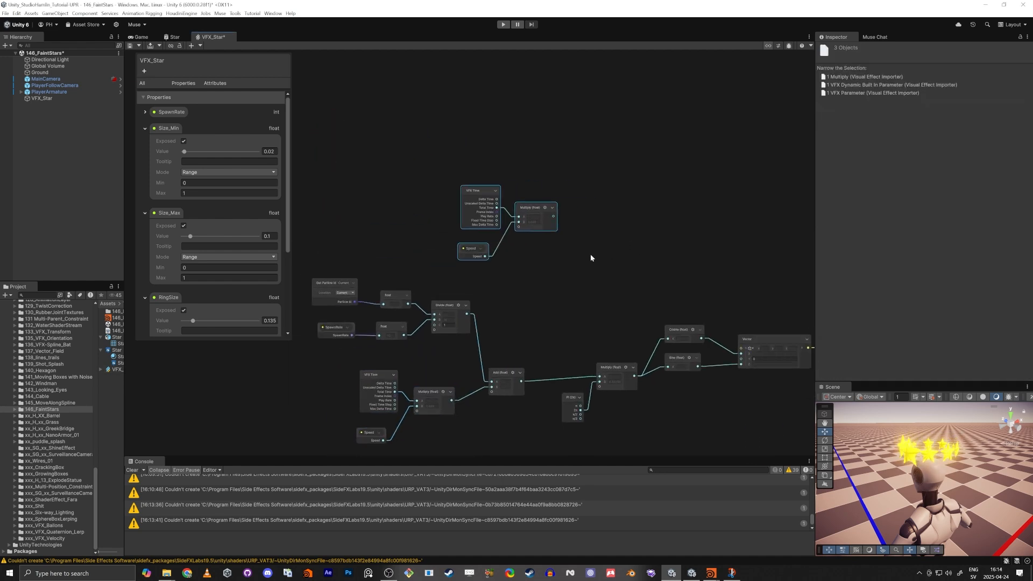
Connect the duplicated Multiply node's output to the Vector node's Y input.
scroll(740, 371, "up", 2)
left_click_drag(746, 369, 461, 151)
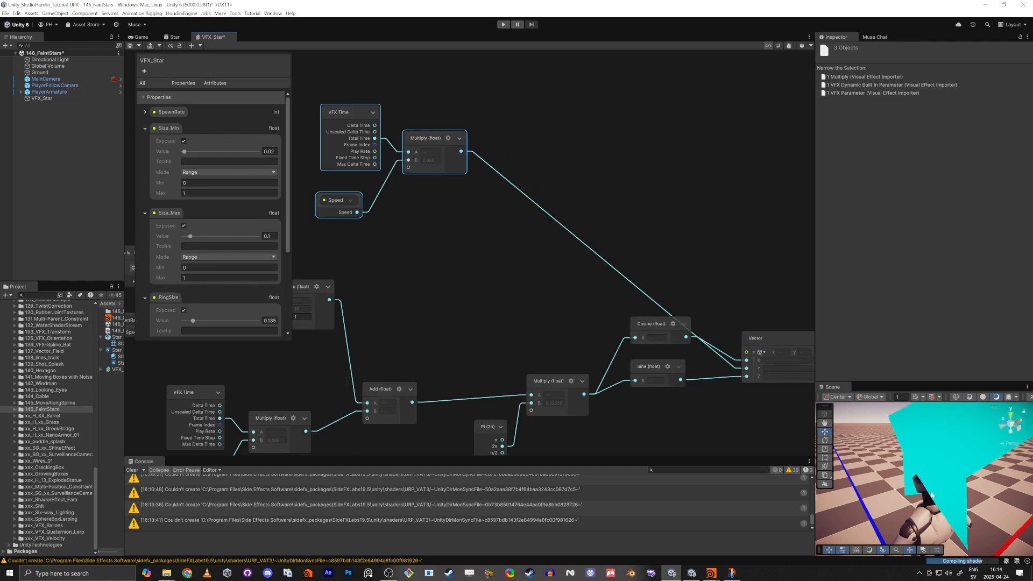
scroll(938, 419, "up", 2)
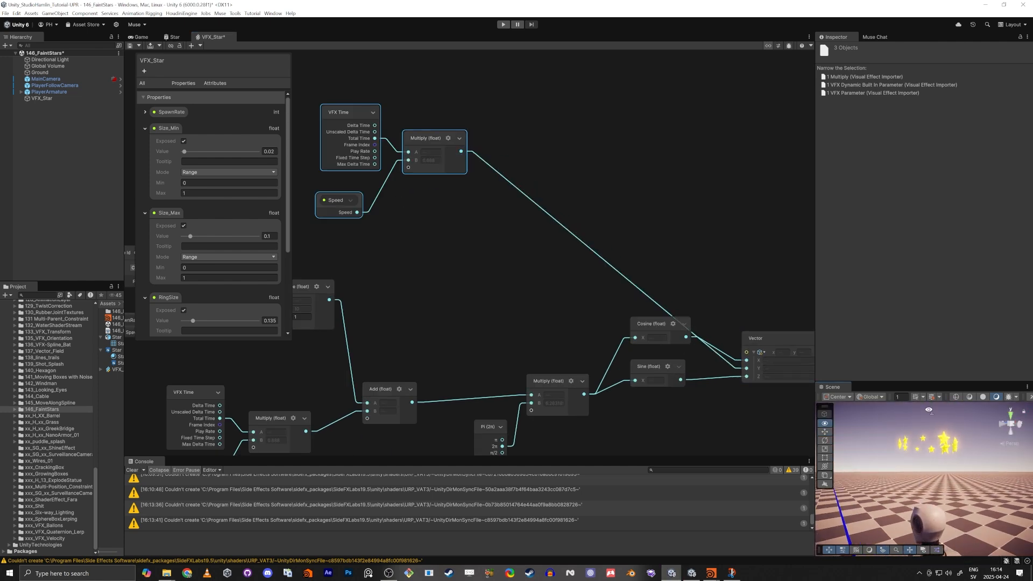
left_click(550, 292)
key("space")
type("sin")
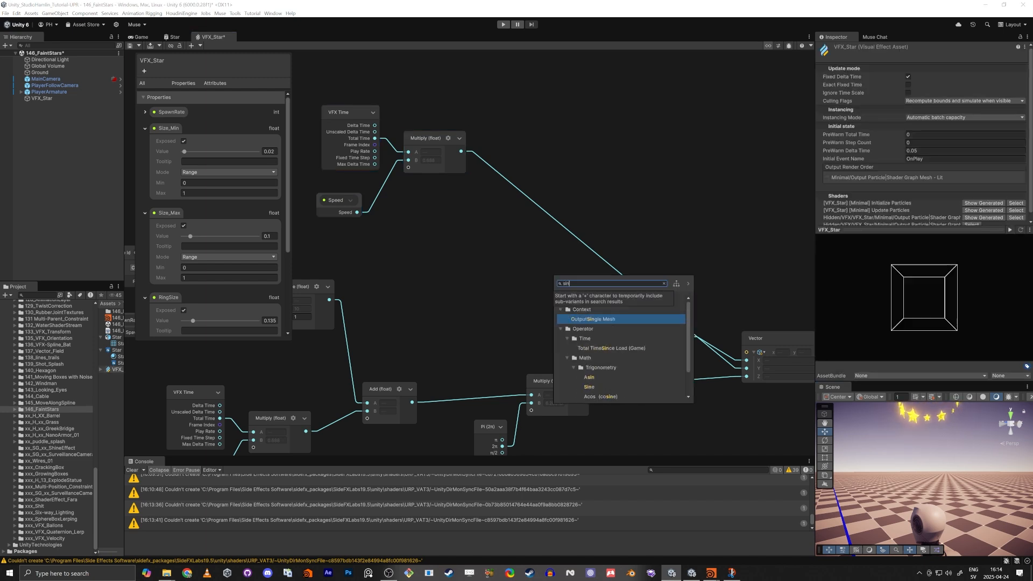
key("Return")
key("Delete")
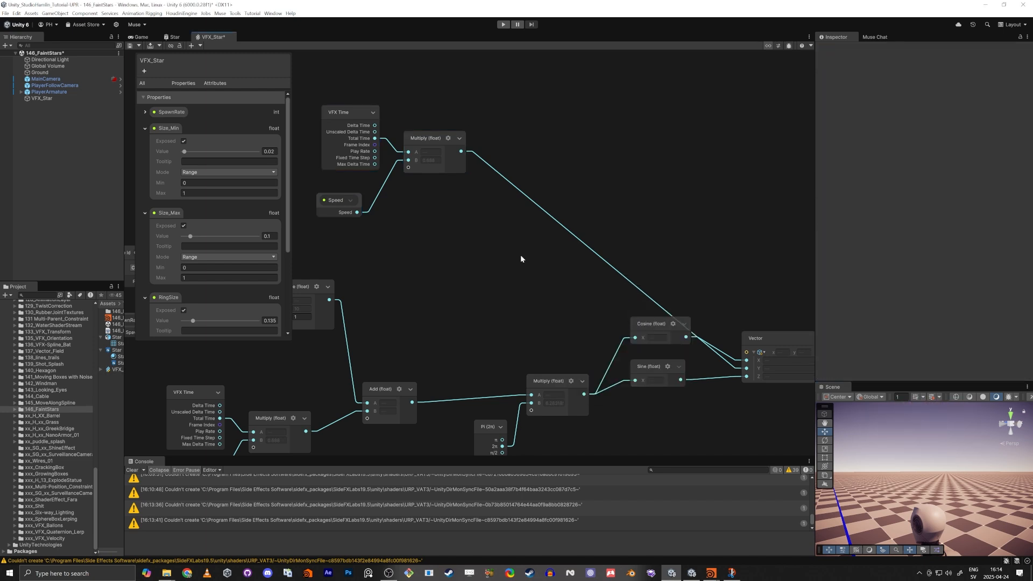
Add a Sine node between the duplicated Multiply and the Vector's Y input, and check the stars' vertical motion in the scene.
key("space")
type("sine")
key("Down")
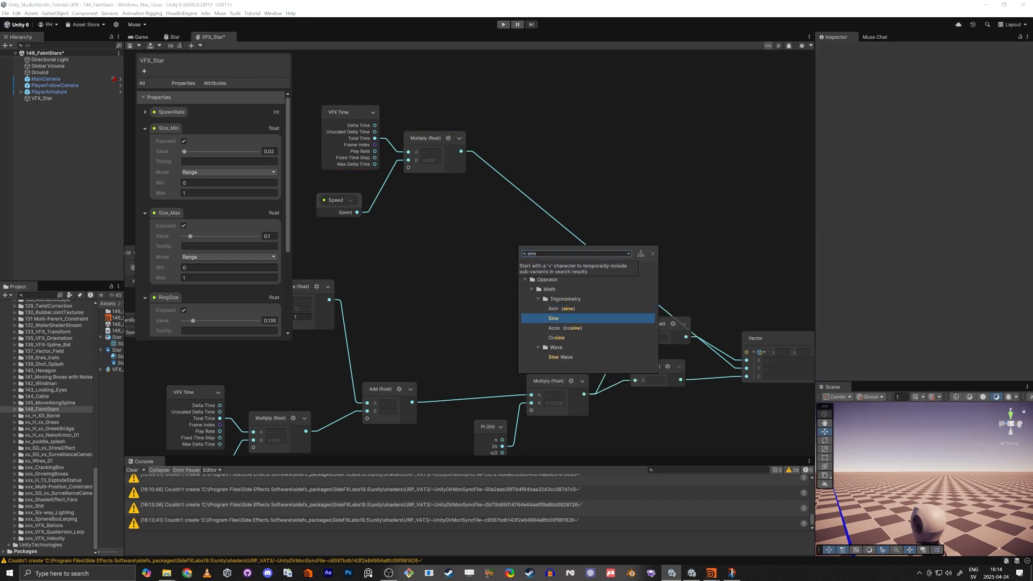
key("Return")
left_click_drag(461, 151, 746, 368)
left_click_drag(549, 279, 559, 200)
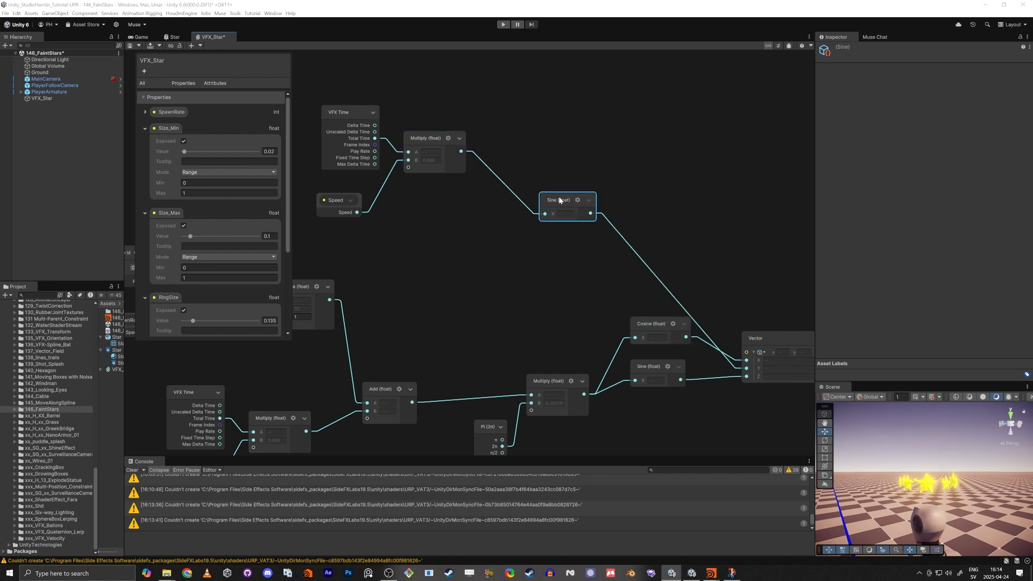
right_click(914, 488)
right_click_drag(913, 489, 921, 492)
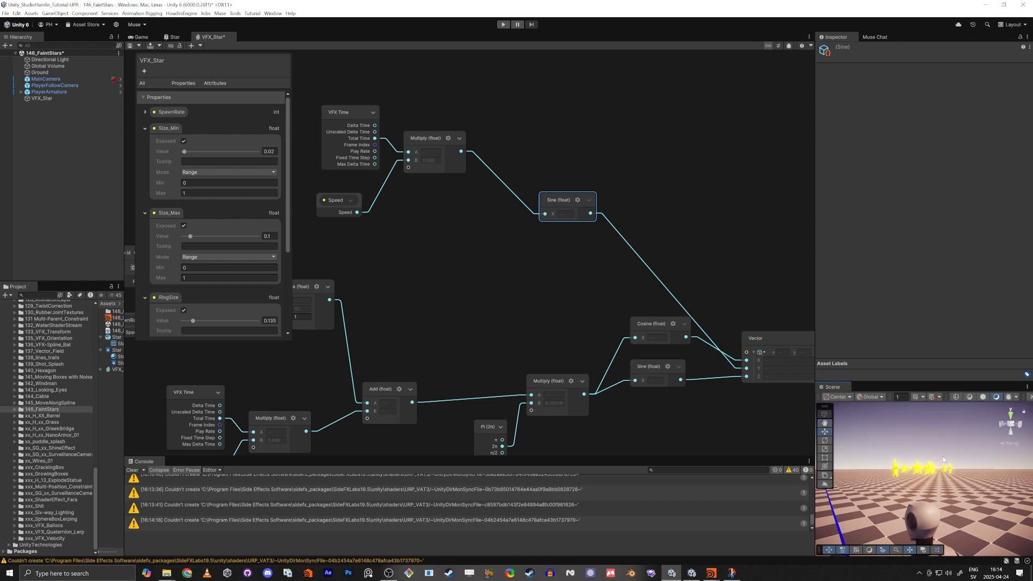
left_click(393, 232)
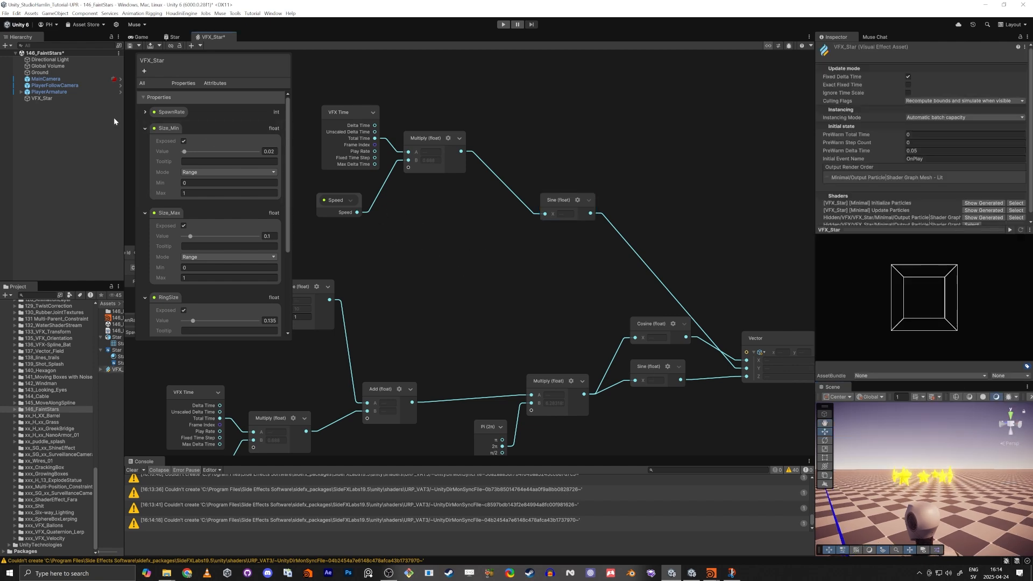
Collapse the Size_Min, Size_Max, RingSize and Speed properties in the blackboard.
left_click(145, 128)
left_click(144, 144)
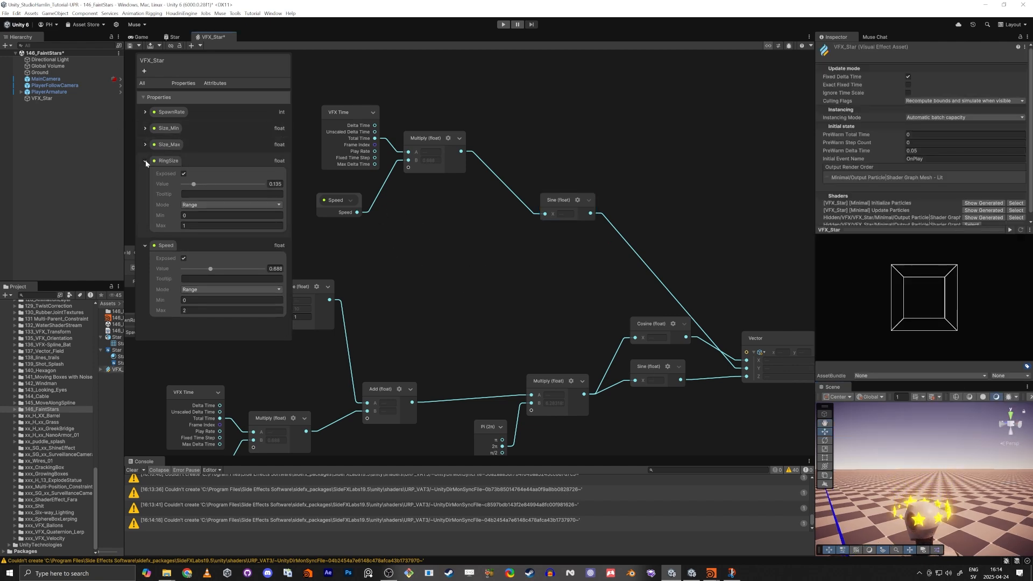
left_click(145, 161)
left_click(145, 177)
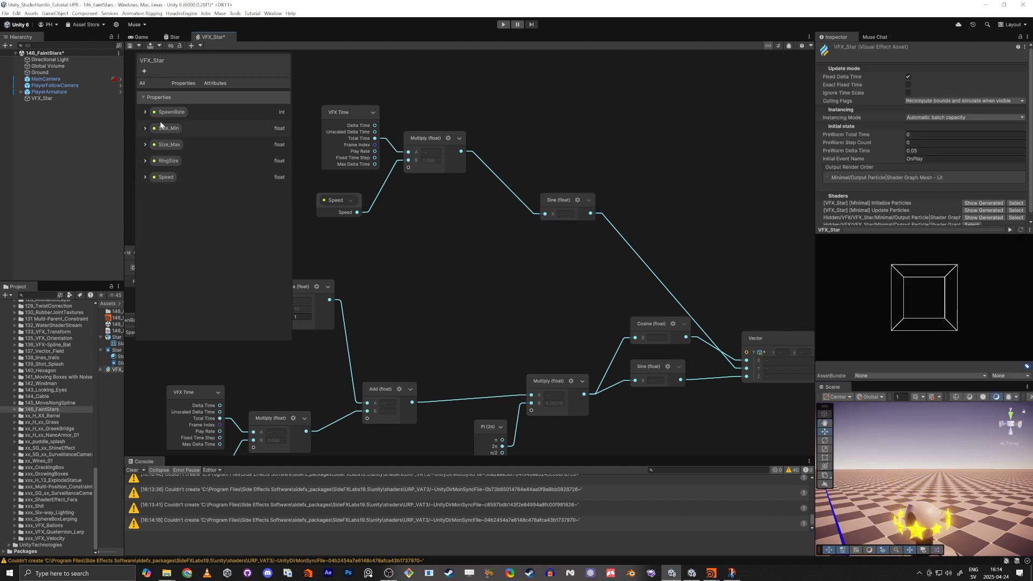
Add a new float property named Wave_Speed.
left_click(144, 70)
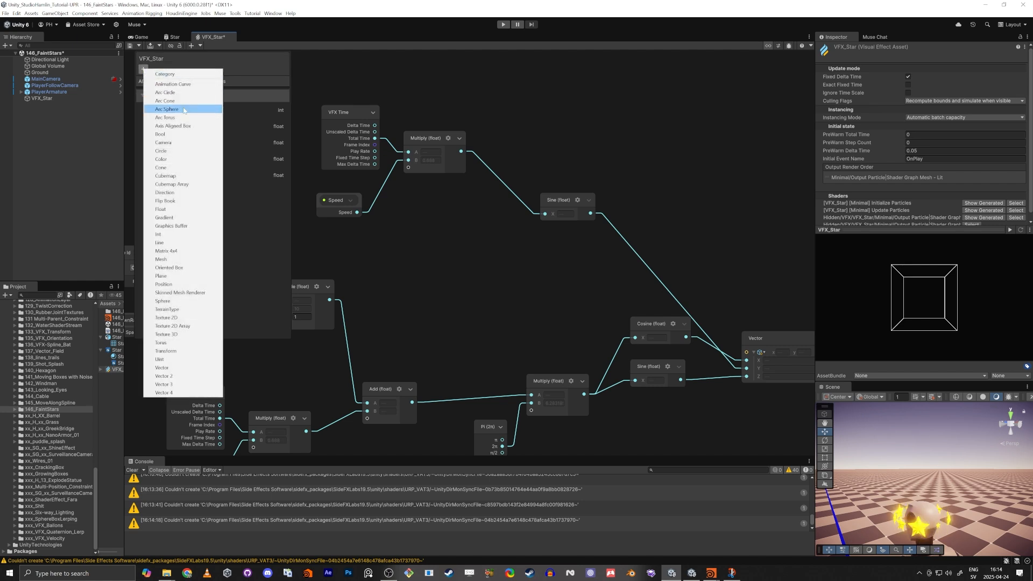
left_click(179, 209)
type("Wave_")
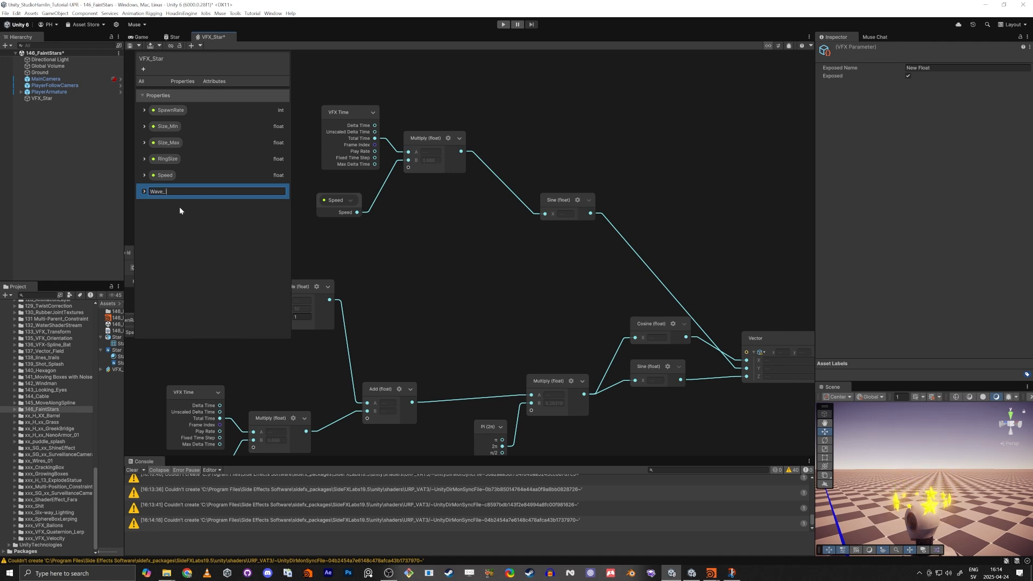
type("Speed")
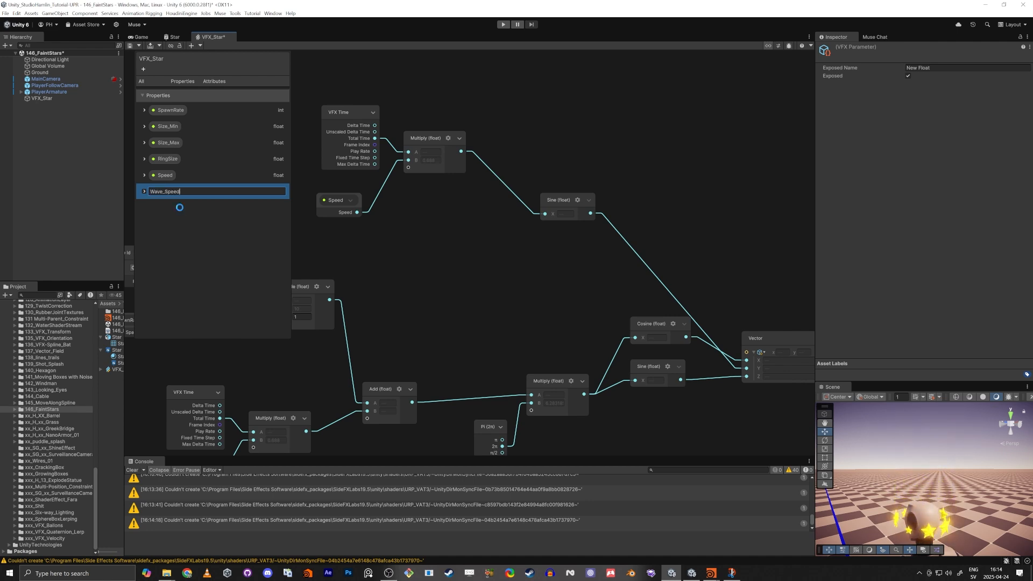
key("Return")
Replace the duplicated Speed node with Wave_Speed on the upper Multiply's B input, and tidy up the node positions.
left_click_drag(566, 197, 641, 192)
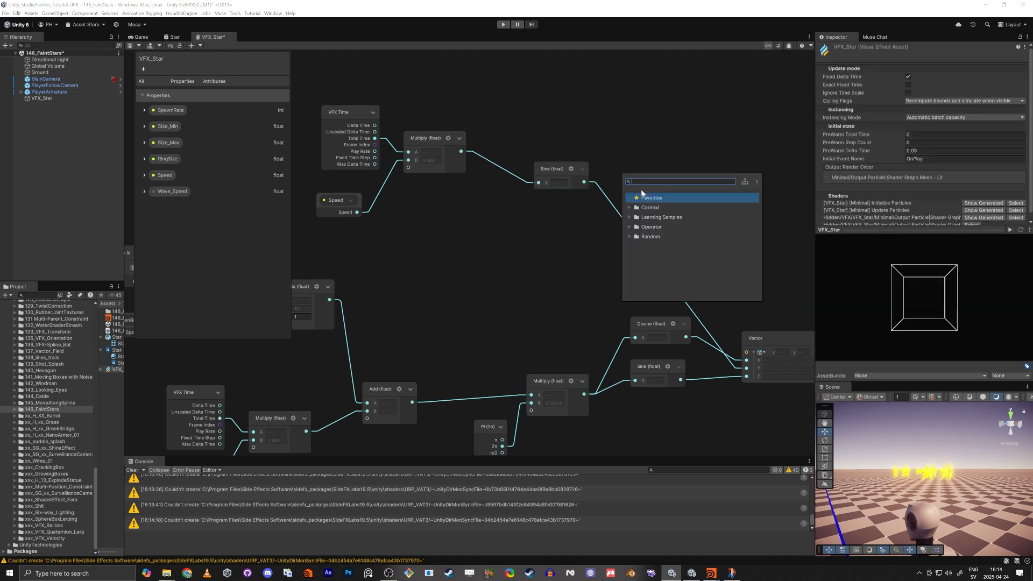
left_click(476, 253)
left_click_drag(170, 193, 408, 161)
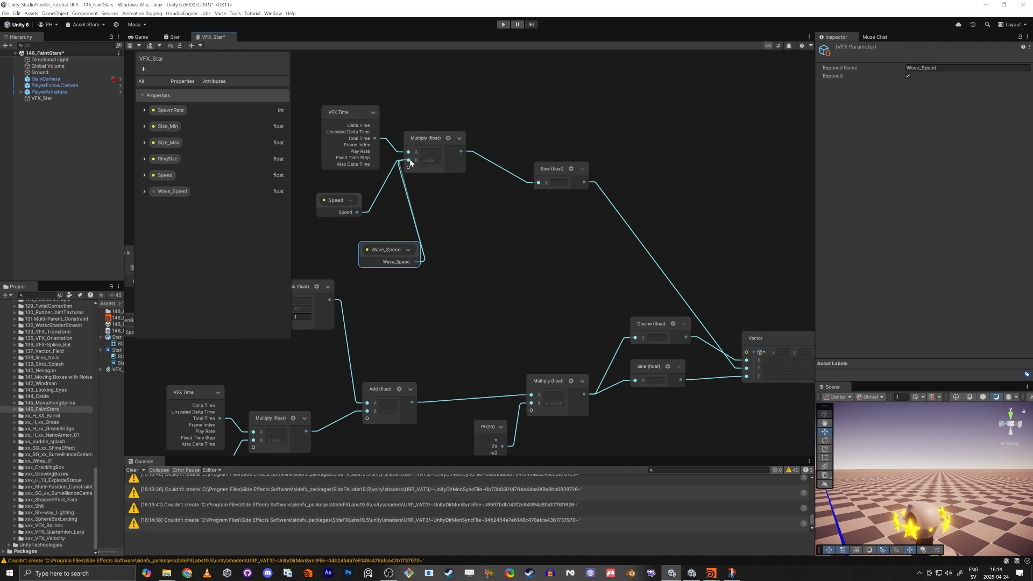
left_click(331, 207)
key("Delete")
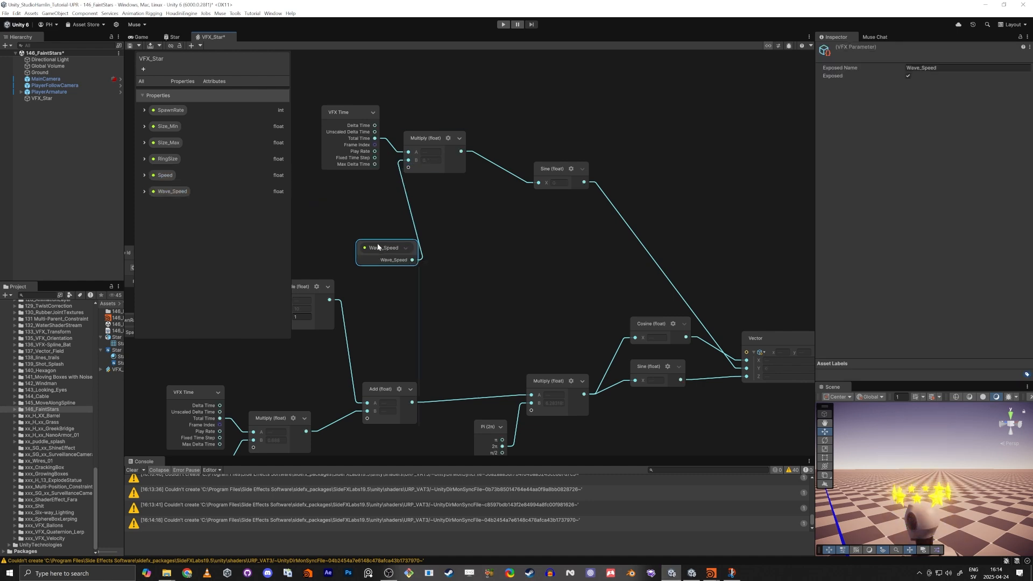
left_click_drag(384, 249, 340, 186)
left_click(485, 225)
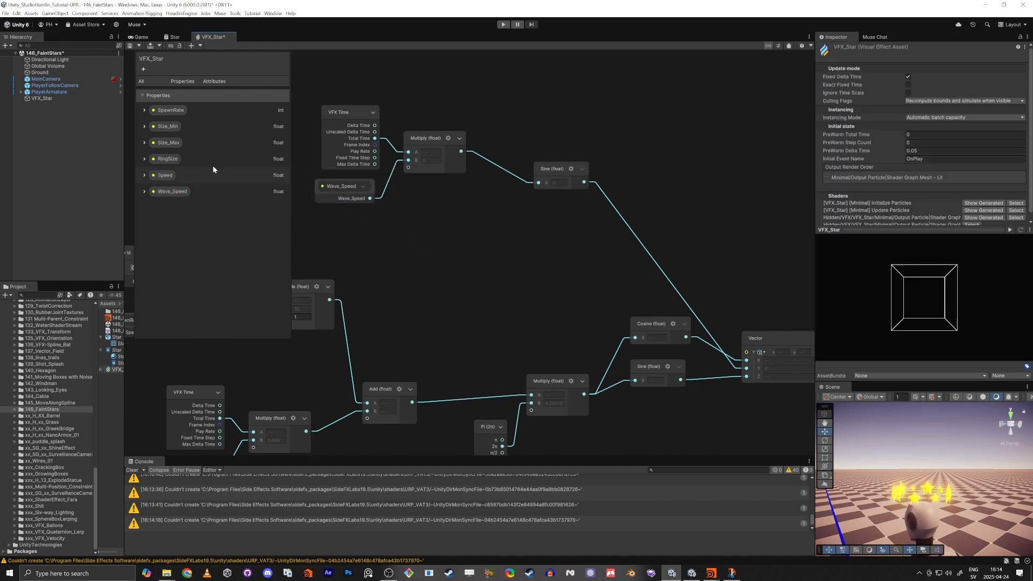
Add a new float property named Wave_Amp to the blackboard.
left_click(143, 69)
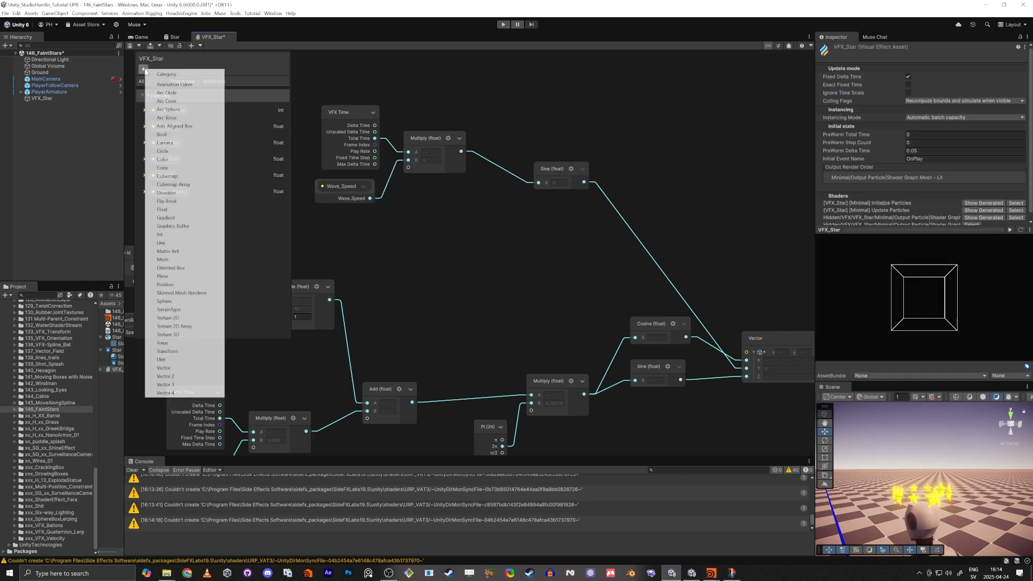
left_click(172, 209)
type("Wave_Amp")
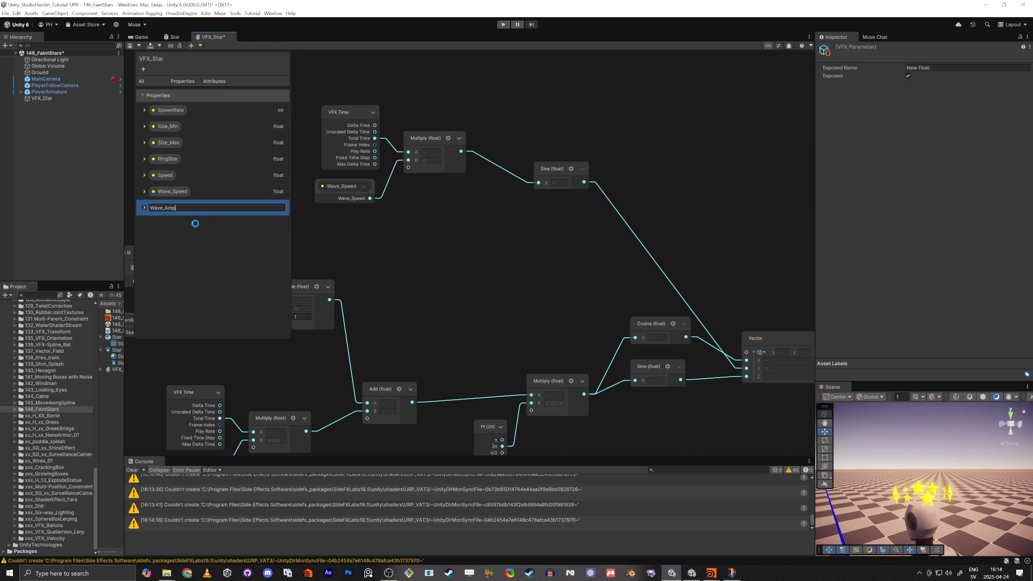
key("Return")
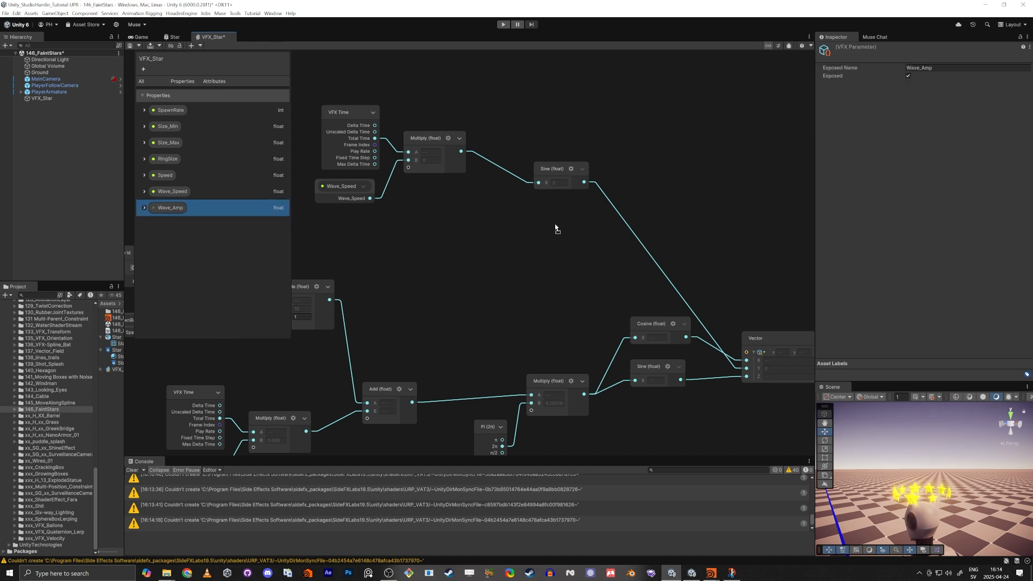
Place a Wave_Amp node in the graph and multiply the upper Sine output by it with a new Multiply node.
left_click_drag(555, 226, 562, 243)
left_click(579, 219)
left_click_drag(584, 182, 650, 184)
type("mult")
key("Return")
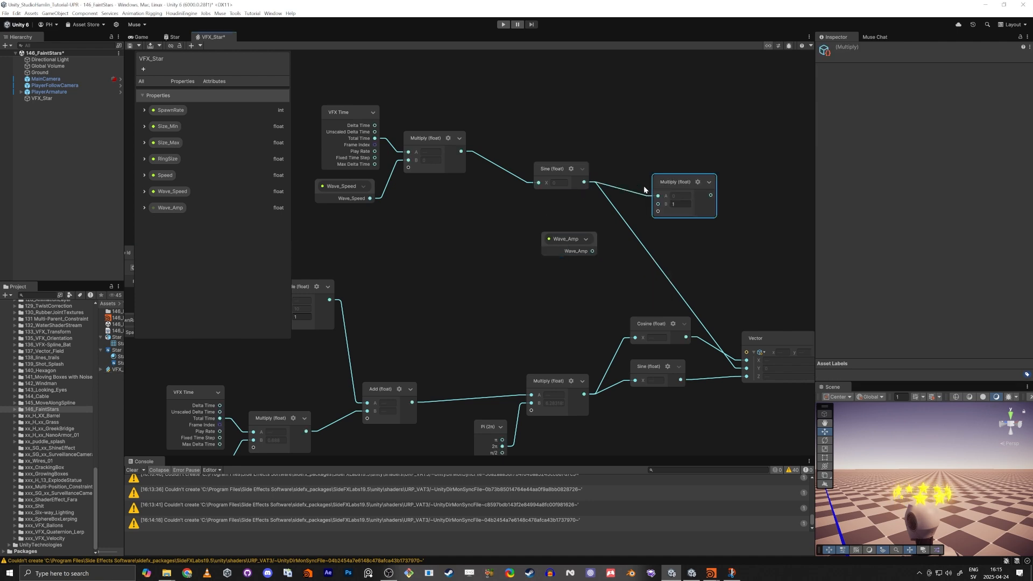
left_click_drag(557, 171, 552, 160)
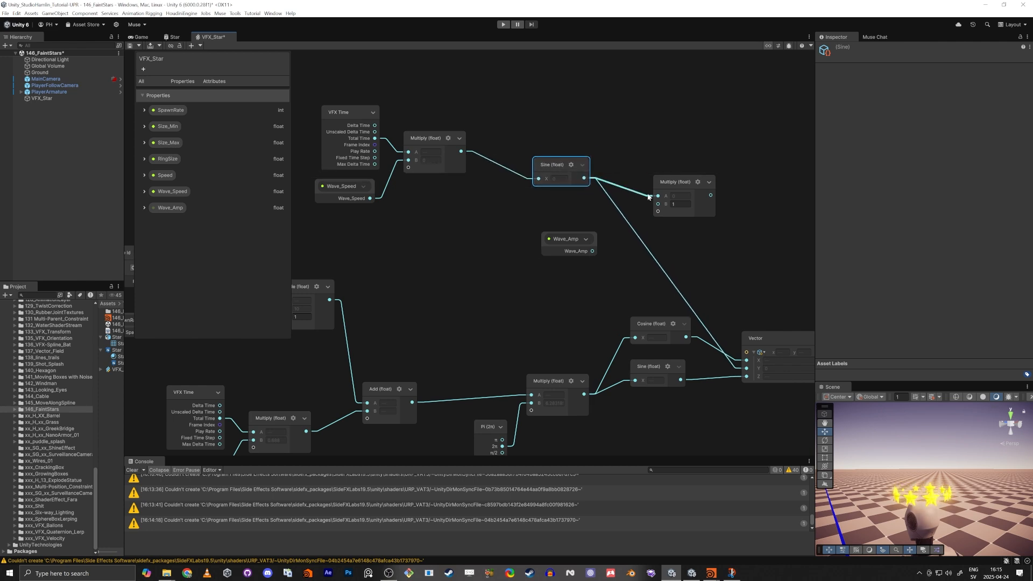
left_click_drag(595, 251, 651, 205)
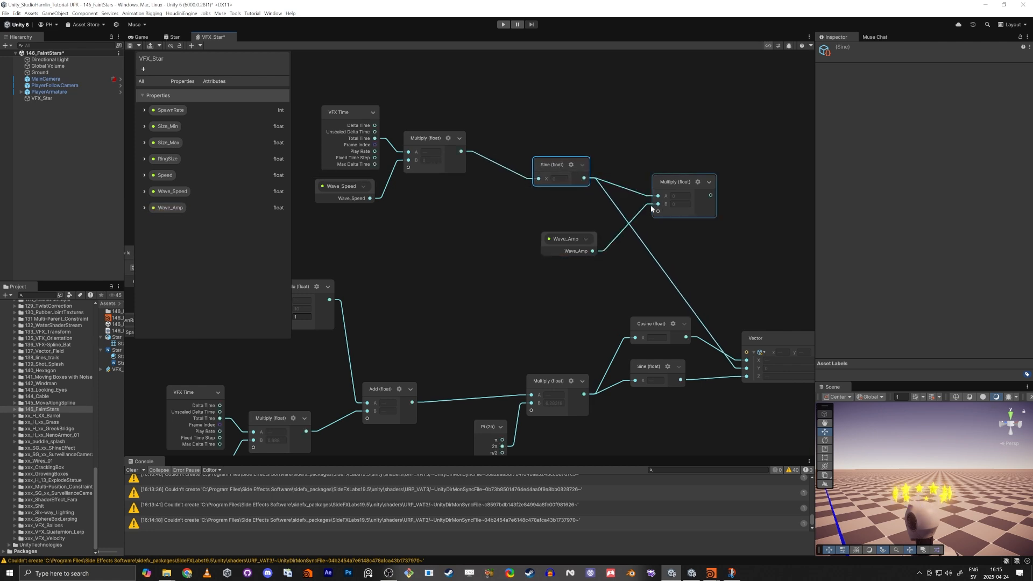
Set Wave_Amp to 0.1 with a Range from 0 to 1, and connect the new Multiply's output to the Vector's Y input.
left_click(563, 243)
left_click(156, 209)
left_click(145, 207)
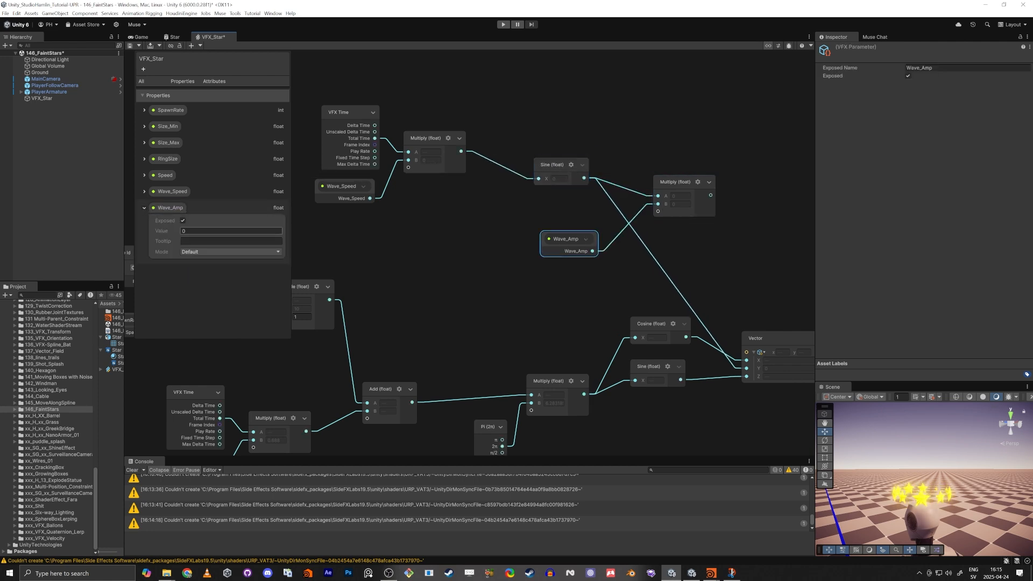
type("1")
key("Tab")
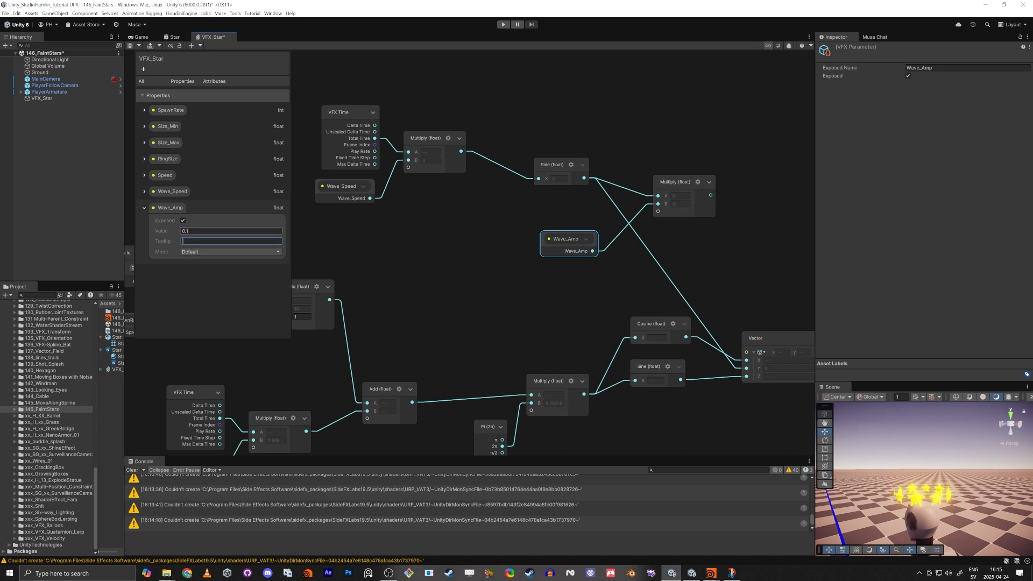
left_click(199, 270)
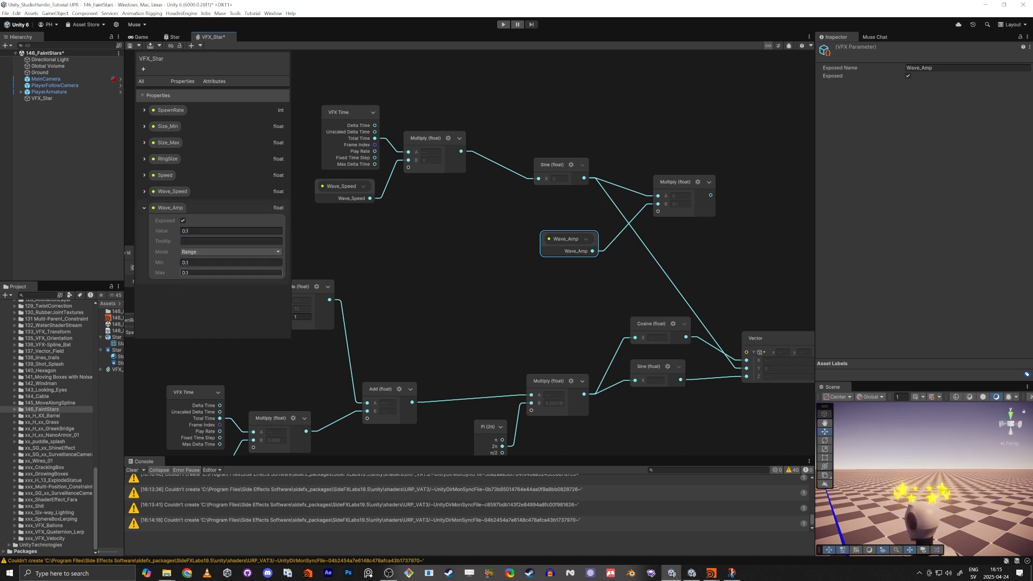
key("Tab")
type("0")
key("Tab")
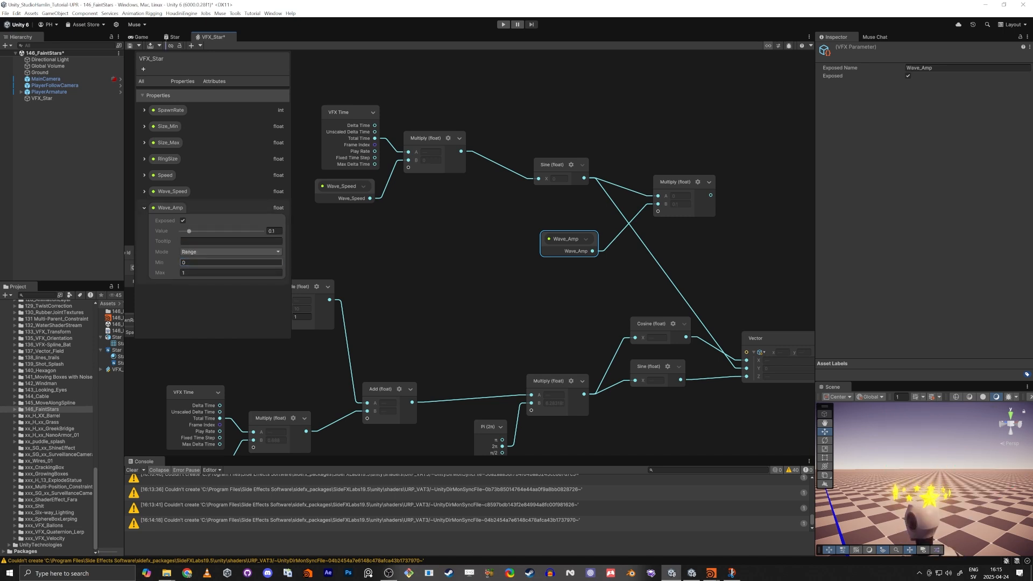
type("1")
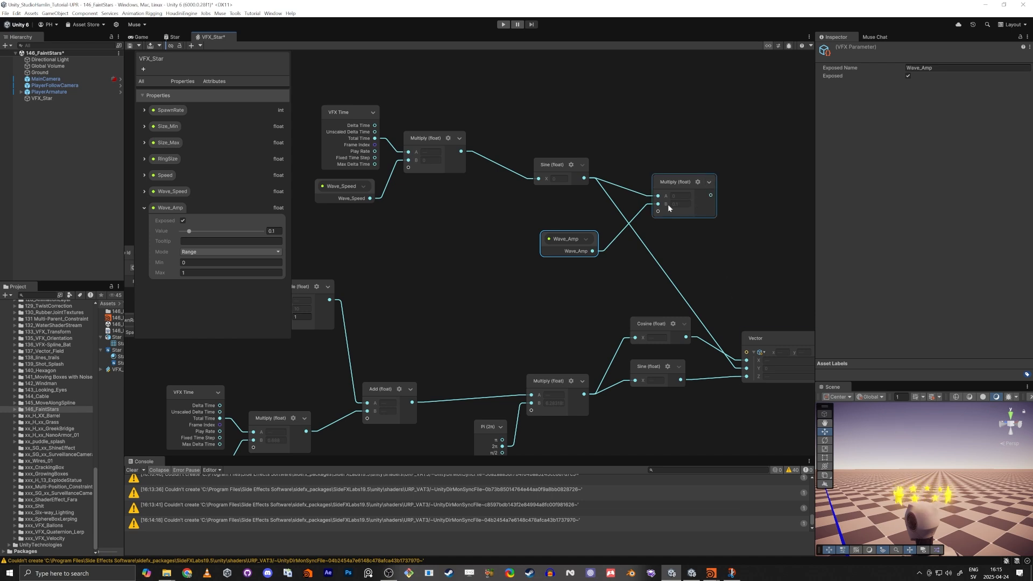
left_click_drag(710, 194, 746, 368)
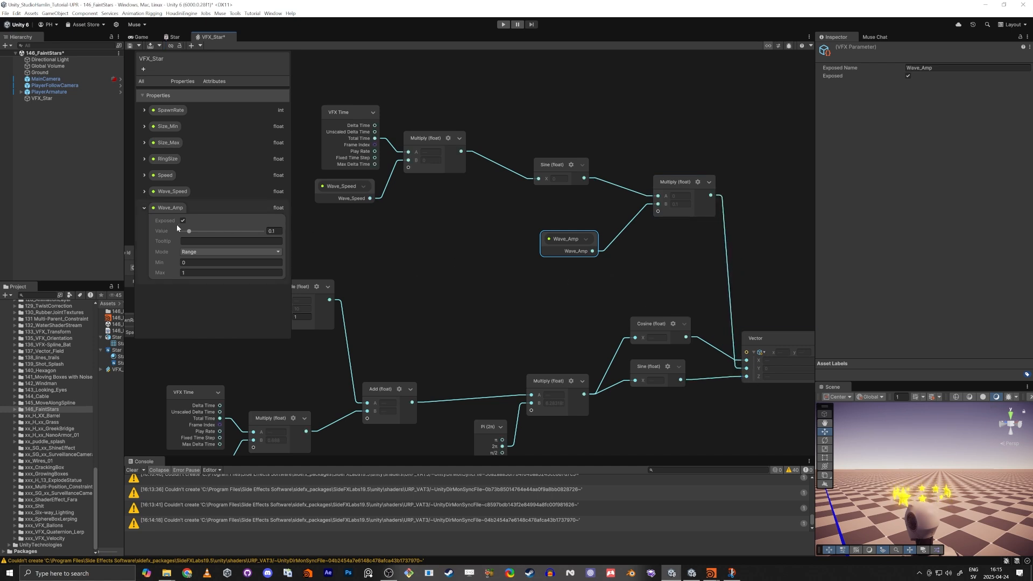
Switch Wave_Speed to Range mode with min 0 and max 1, set its value to 1, and check the stars' motion in the scene.
left_click(173, 191)
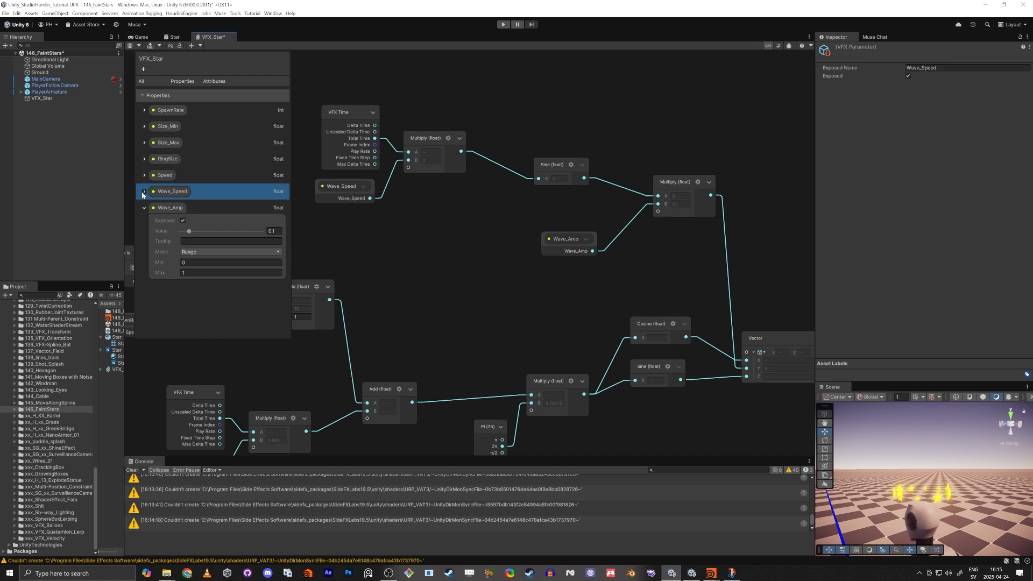
left_click(144, 191)
left_click(193, 236)
left_click(191, 256)
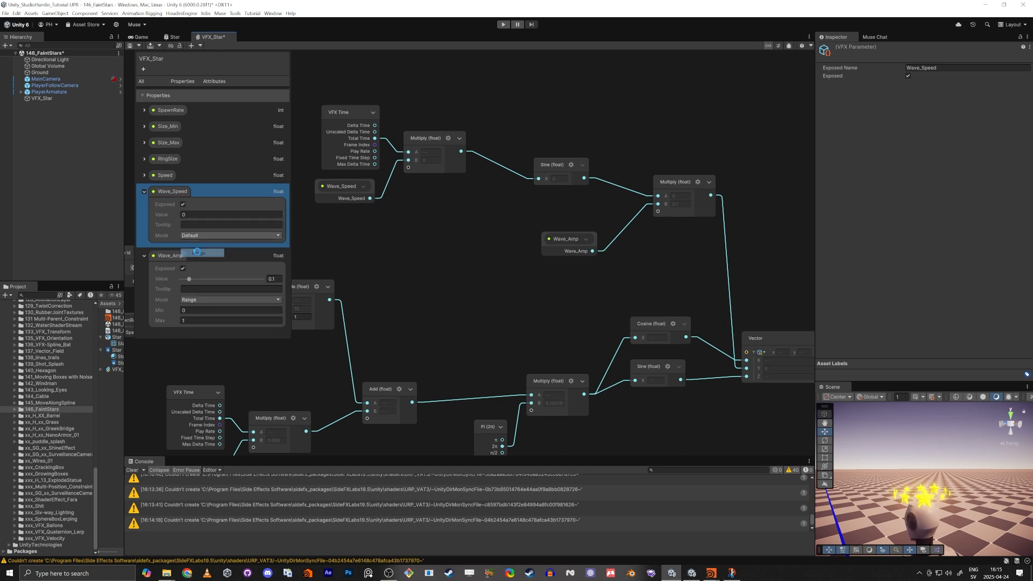
left_click(193, 257)
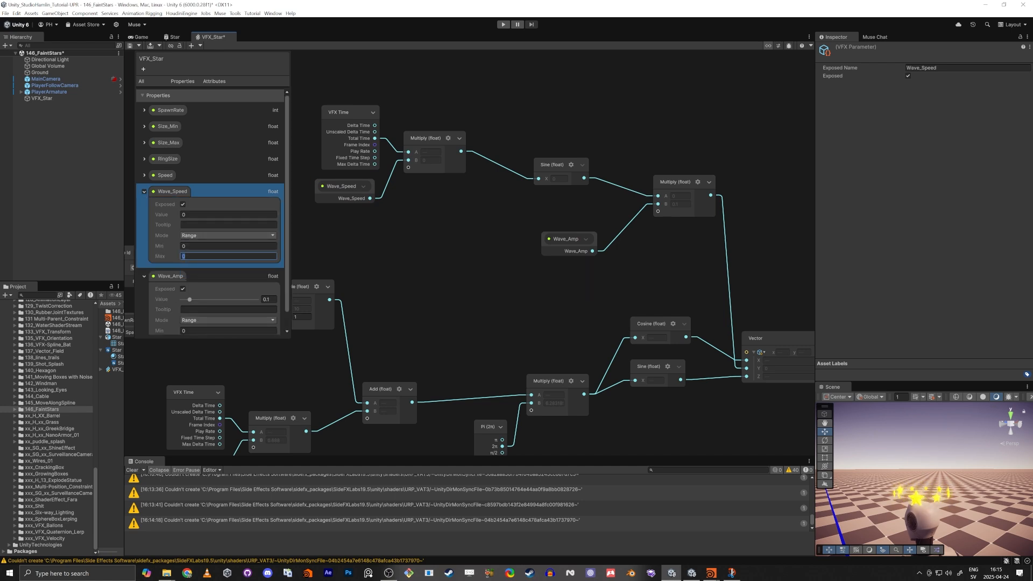
type("1")
left_click(208, 215)
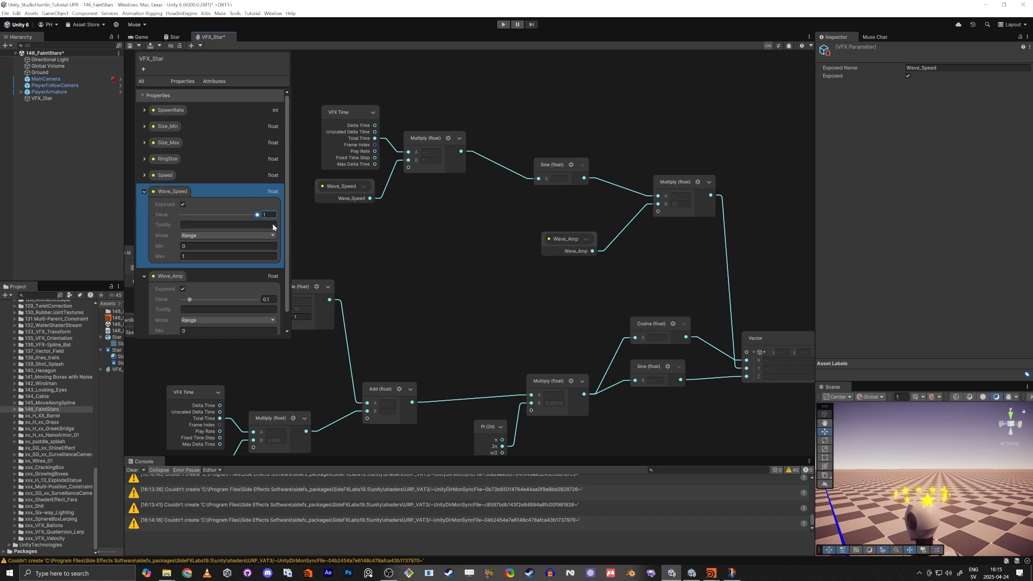
left_click_drag(926, 496, 875, 471, "alt")
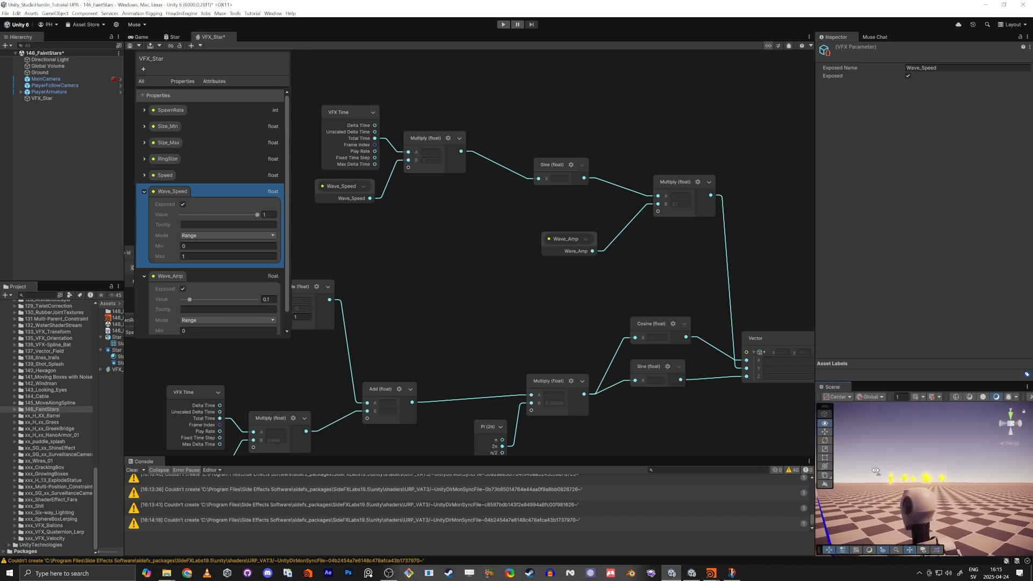
scroll(876, 471, "up", 3, "alt")
scroll(875, 472, "down", 2, "alt")
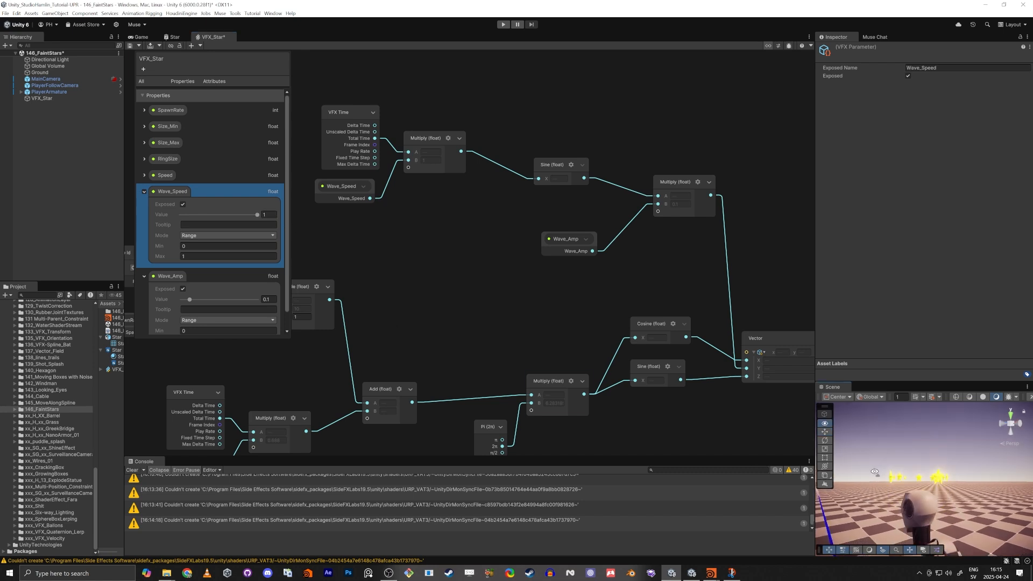
Set Wave_Speed's maximum to 50 and tune its value to about 9 while checking the stars' bobbing in the scene.
left_click(203, 255)
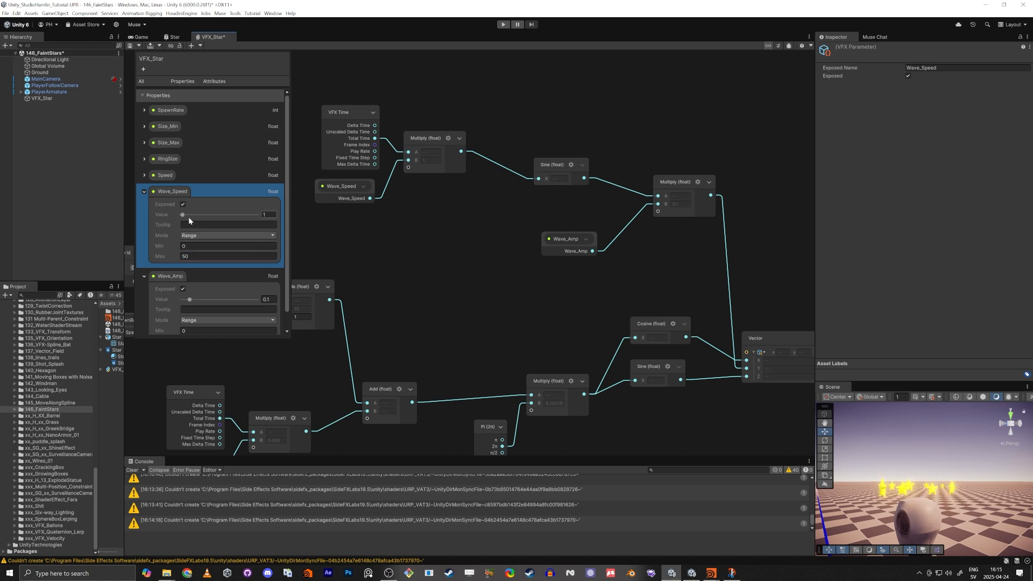
left_click_drag(188, 218, 221, 216)
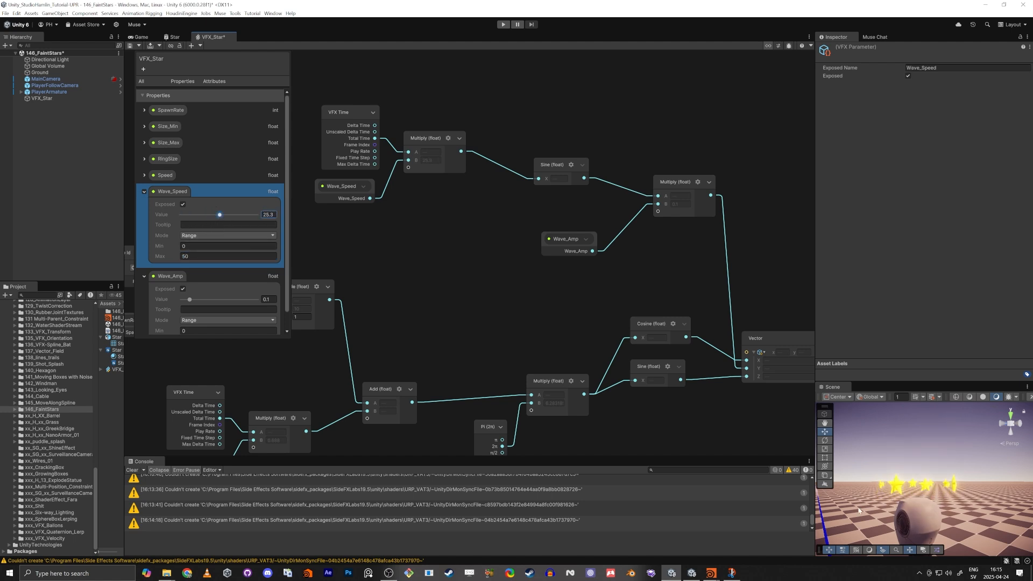
left_click_drag(858, 510, 878, 478, "alt")
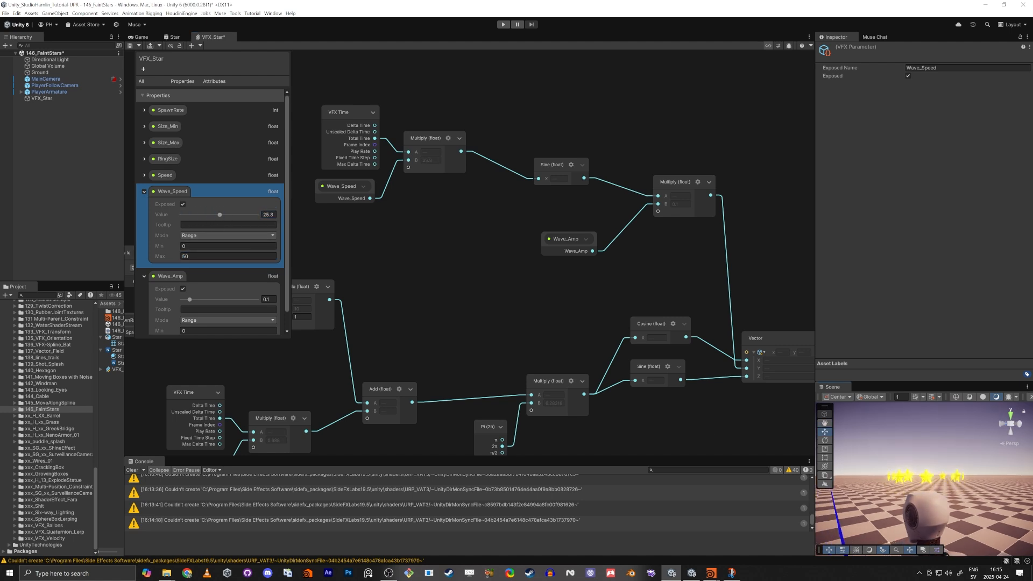
left_click(447, 268)
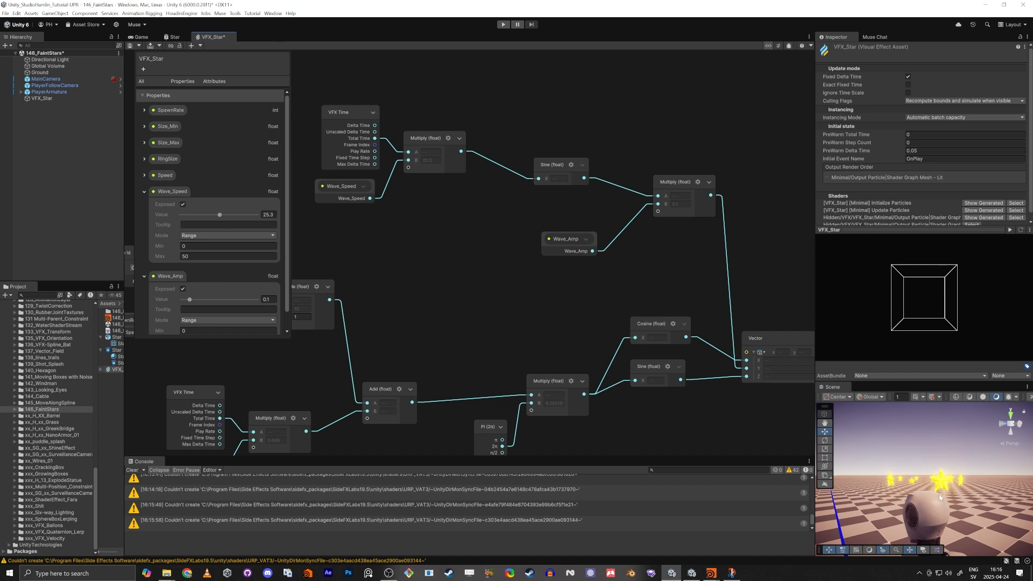
left_click_drag(220, 214, 198, 218)
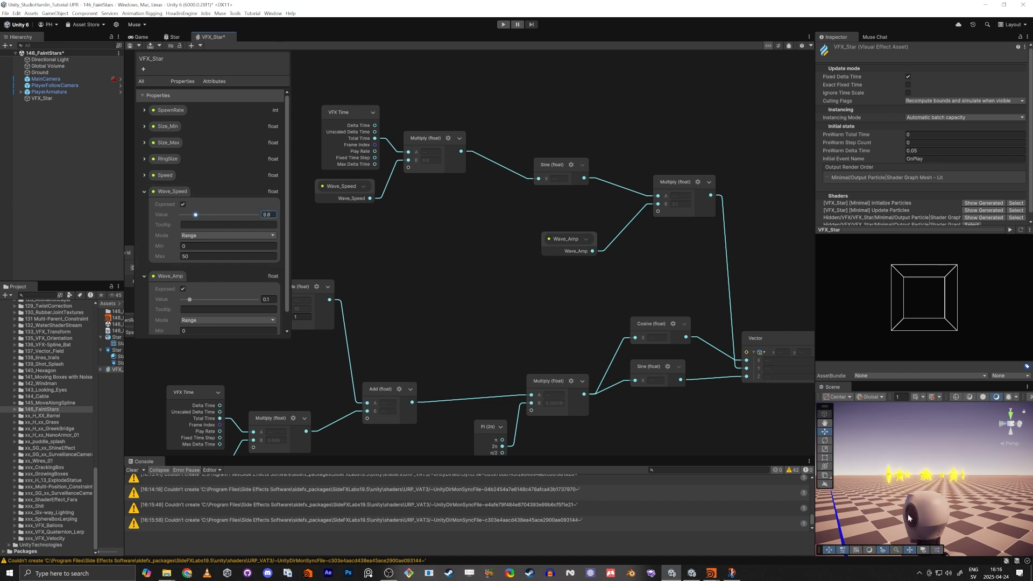
Move the upper VFX Time, Wave_Speed and Multiply nodes away from the Sine node to make room between them.
middle_click_drag(393, 262, 468, 322)
scroll(469, 322, "down", 1)
left_click_drag(375, 299, 496, 173)
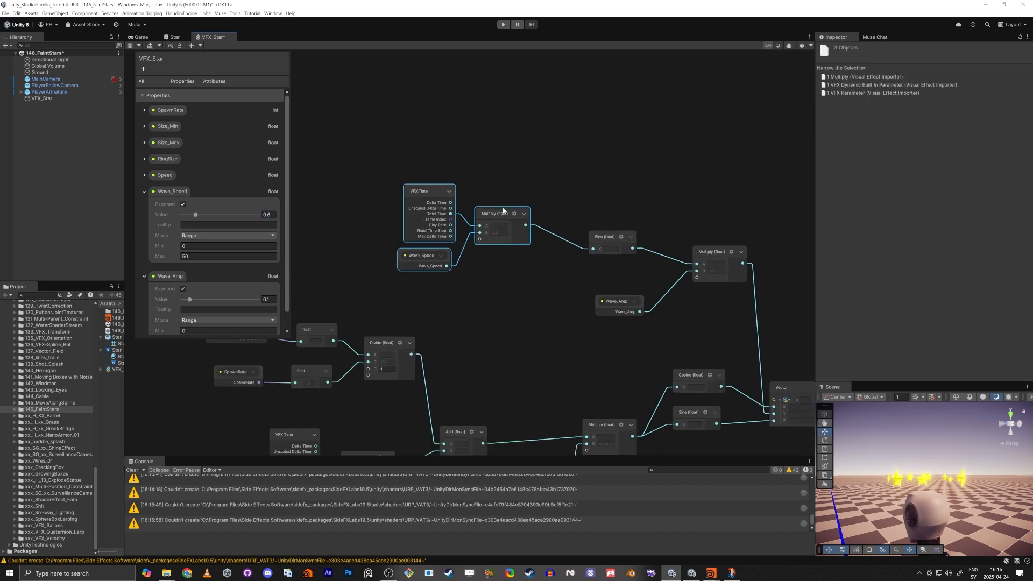
left_click_drag(494, 214, 426, 206)
left_click(519, 264)
left_click(627, 229)
left_click_drag(627, 229, 635, 221)
left_click(543, 270)
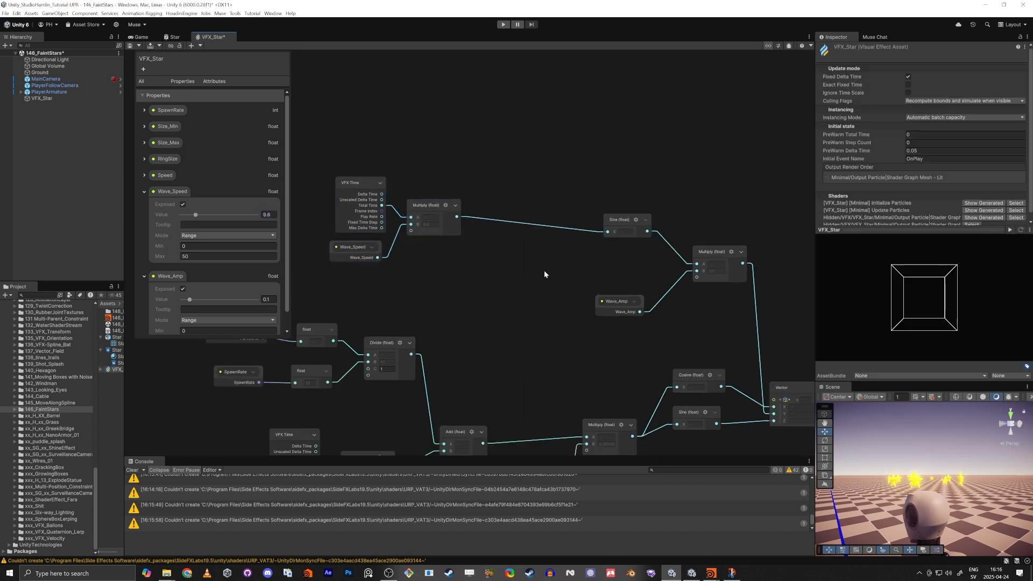
Insert an Add node between the Wave_Speed Multiply and the upper Sine node, using its A input.
key("space")
type("add")
key("Return")
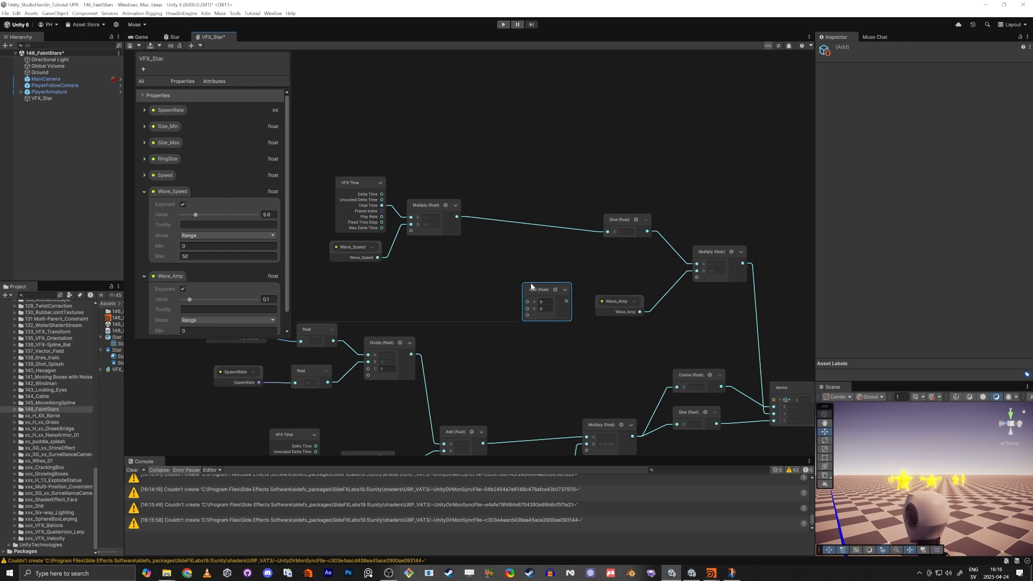
left_click_drag(554, 298, 512, 242)
left_click_drag(607, 231, 458, 219)
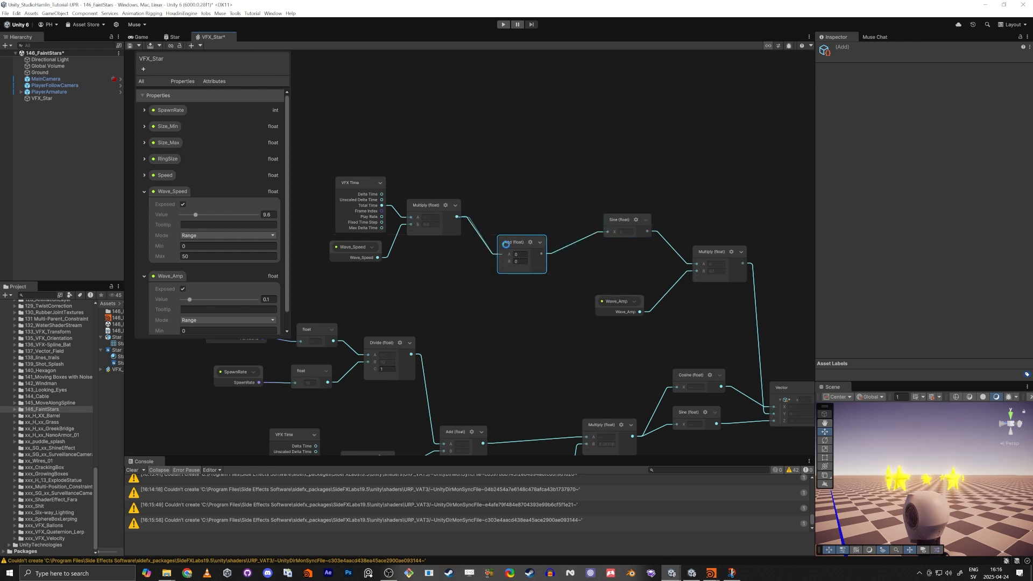
left_click_drag(514, 242, 534, 222)
left_click(502, 295)
key("space")
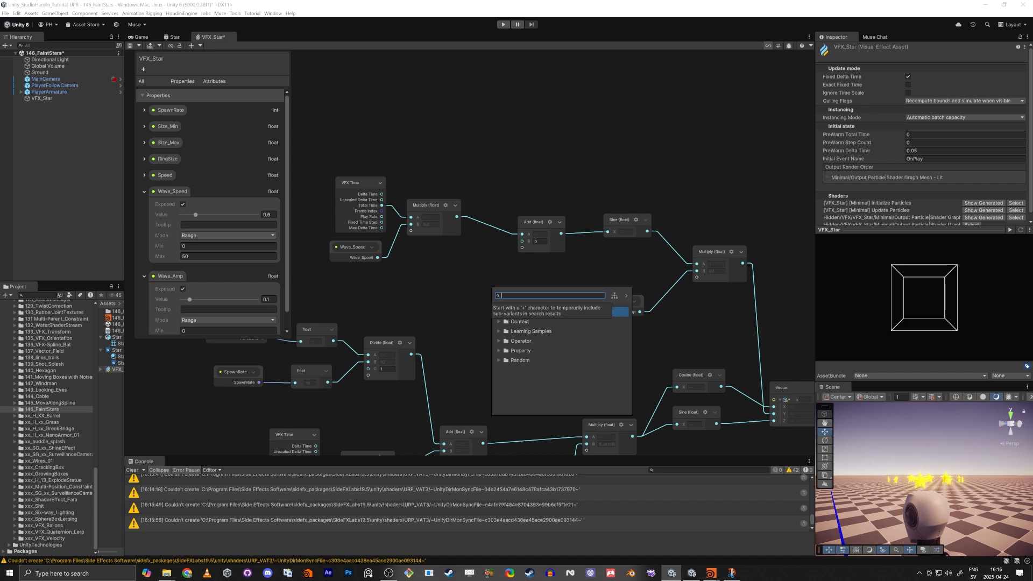
type("part rand")
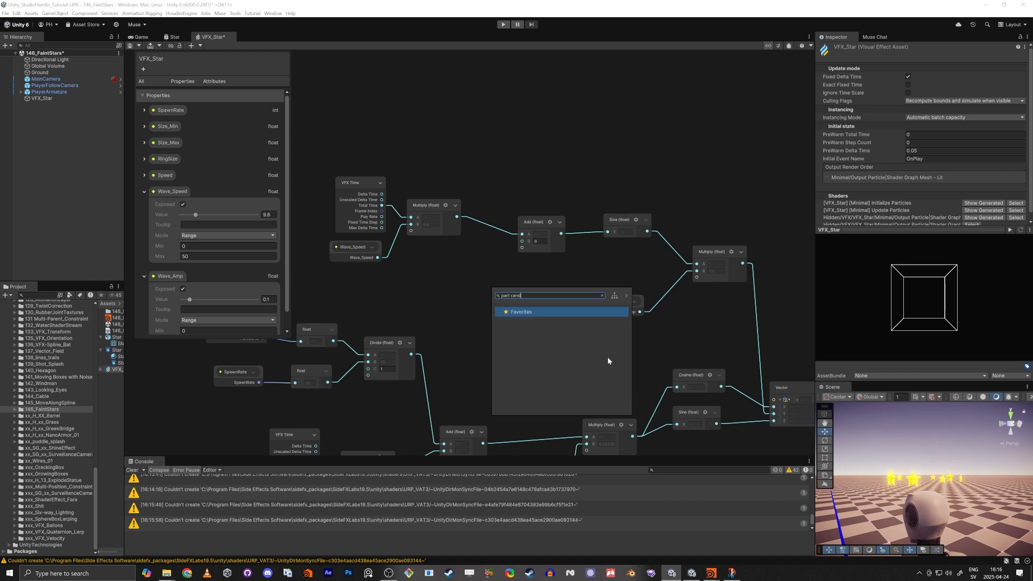
key("Escape")
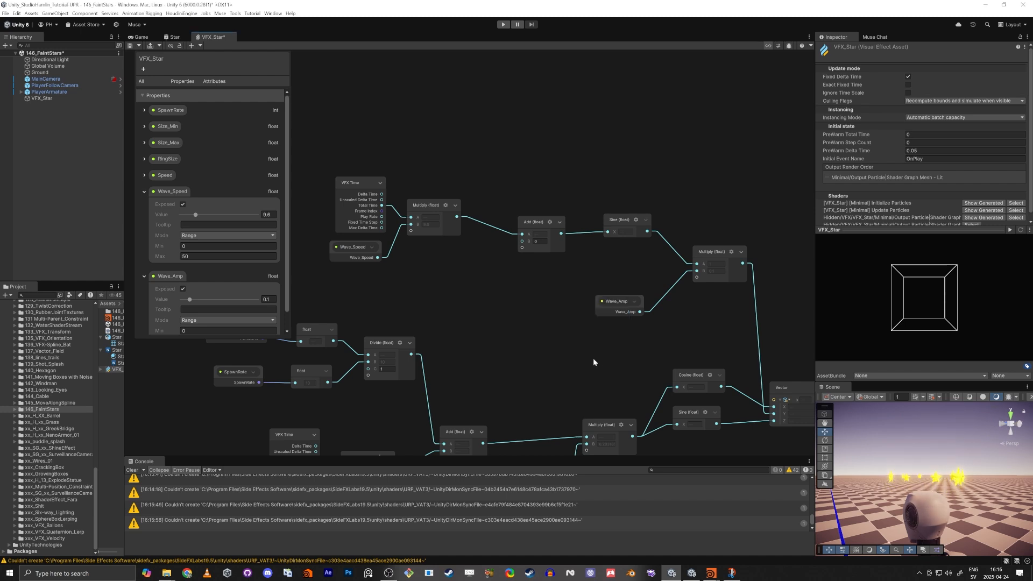
Create a Random Float node in the free space below the new Add node.
key("a")
scroll(523, 325, "down", 3)
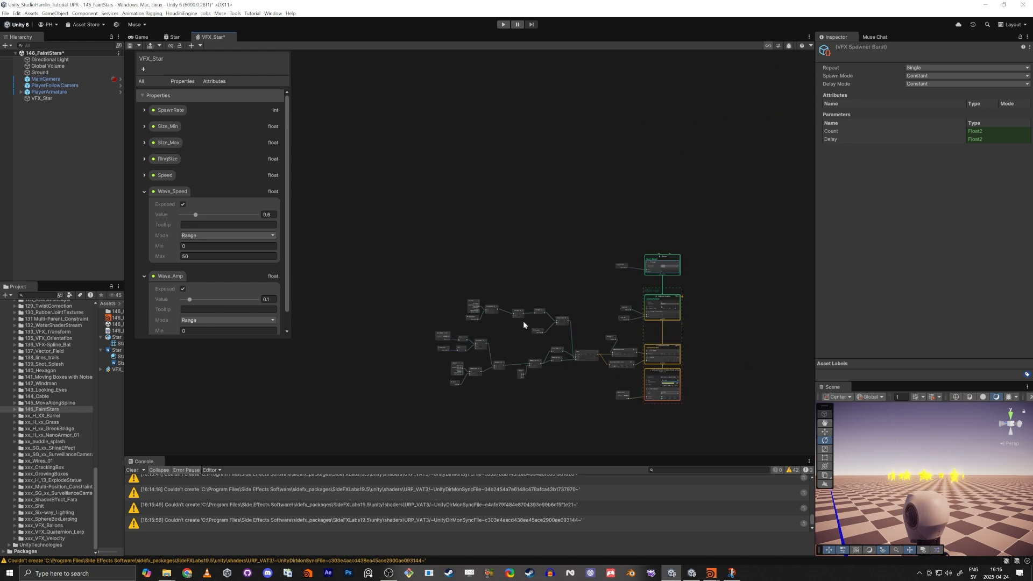
scroll(470, 318, "up", 5)
left_click(470, 317)
key("space")
type("ran")
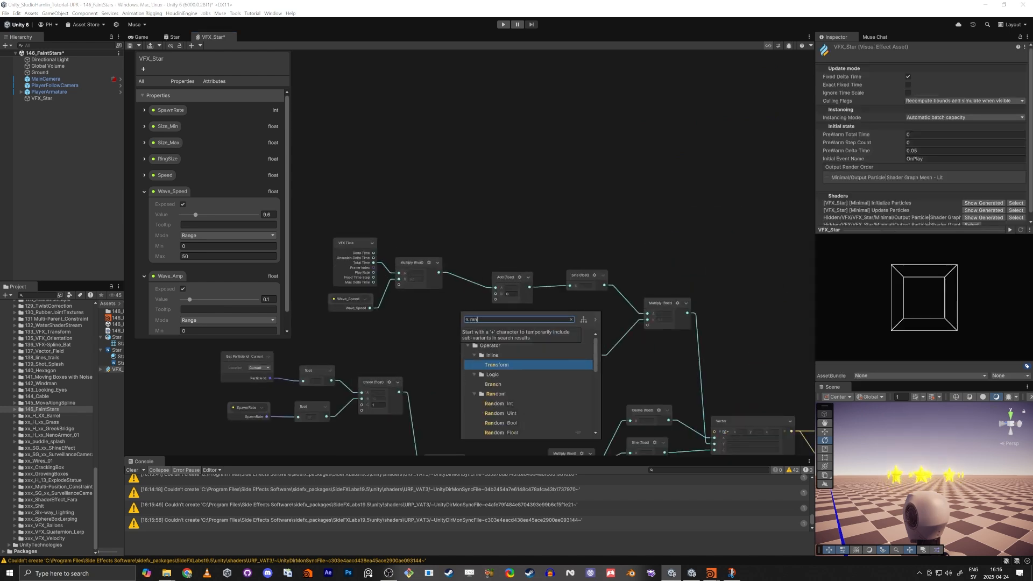
key("BackSpace")
type("ndom")
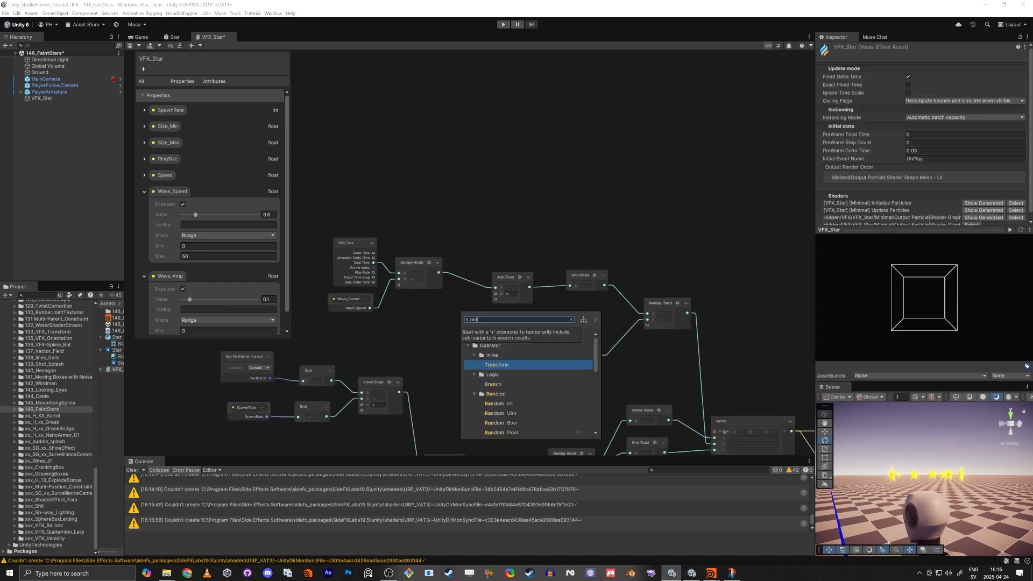
key("Down")
key("Down")
key("Down")
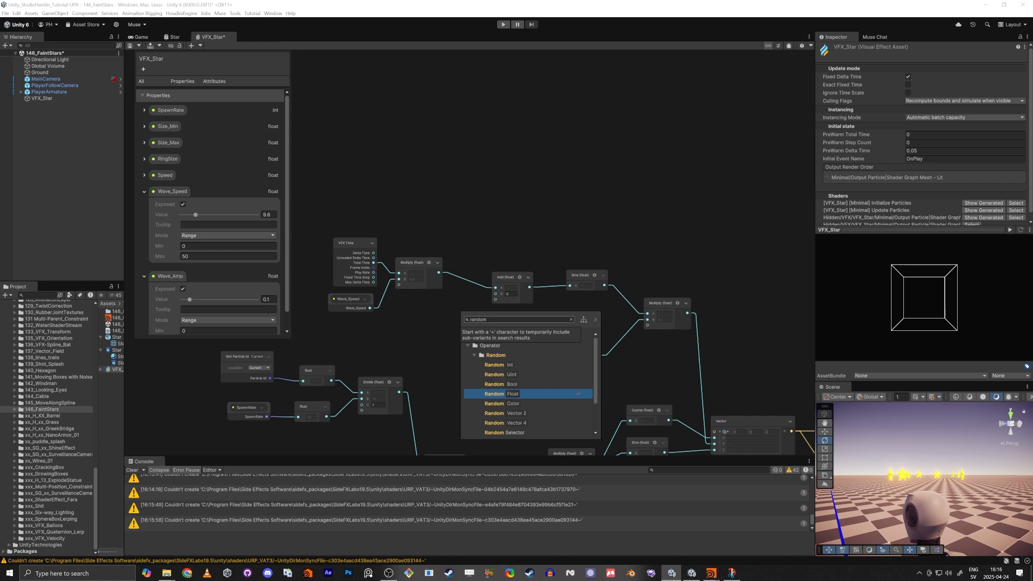
key("Return")
scroll(499, 347, "up", 4)
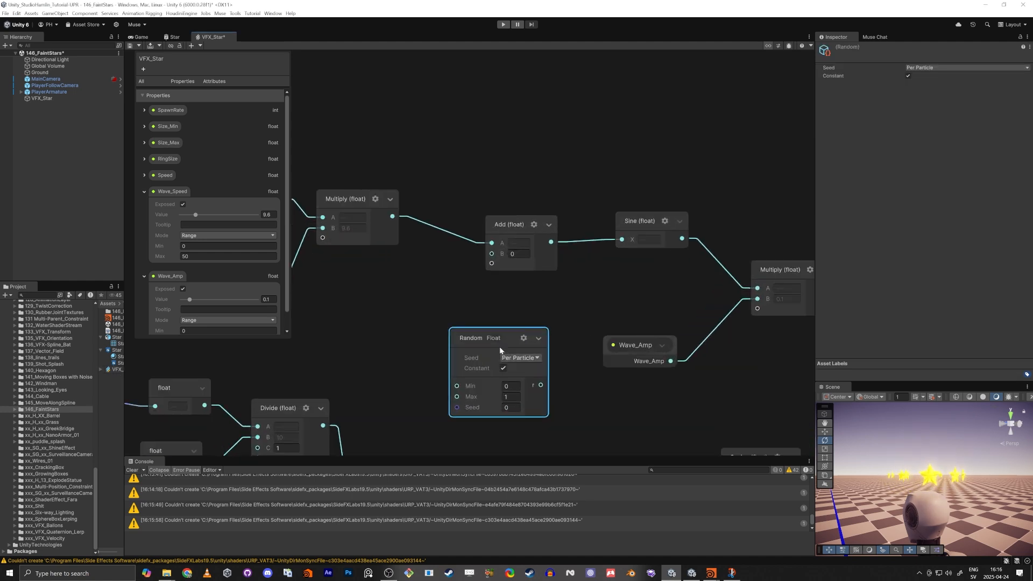
Place the Random Float node below the upper Multiply node and set its Max to 500.
left_click_drag(472, 336, 366, 286)
middle_click_drag(532, 349, 610, 331)
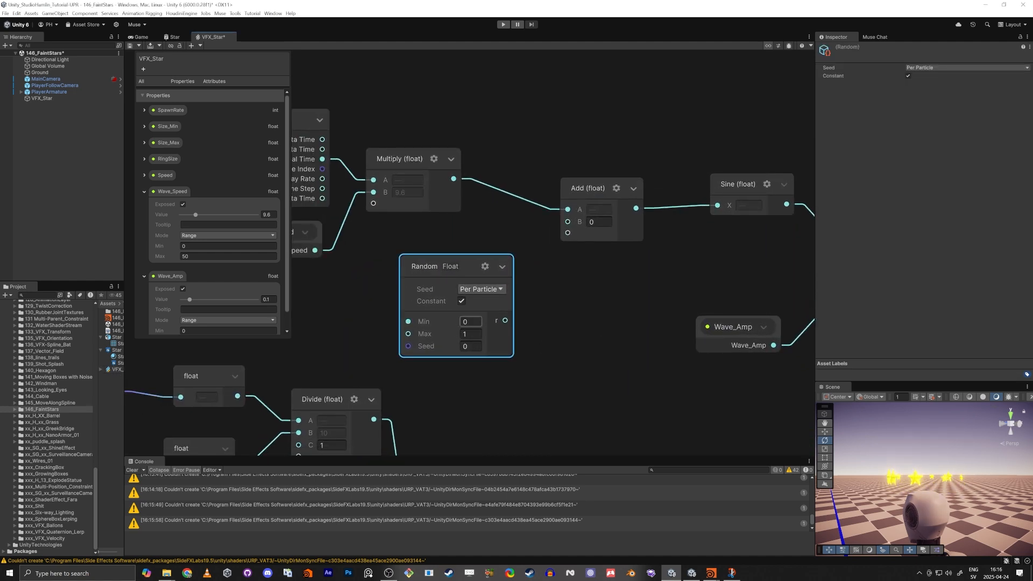
left_click_drag(474, 334, 429, 333)
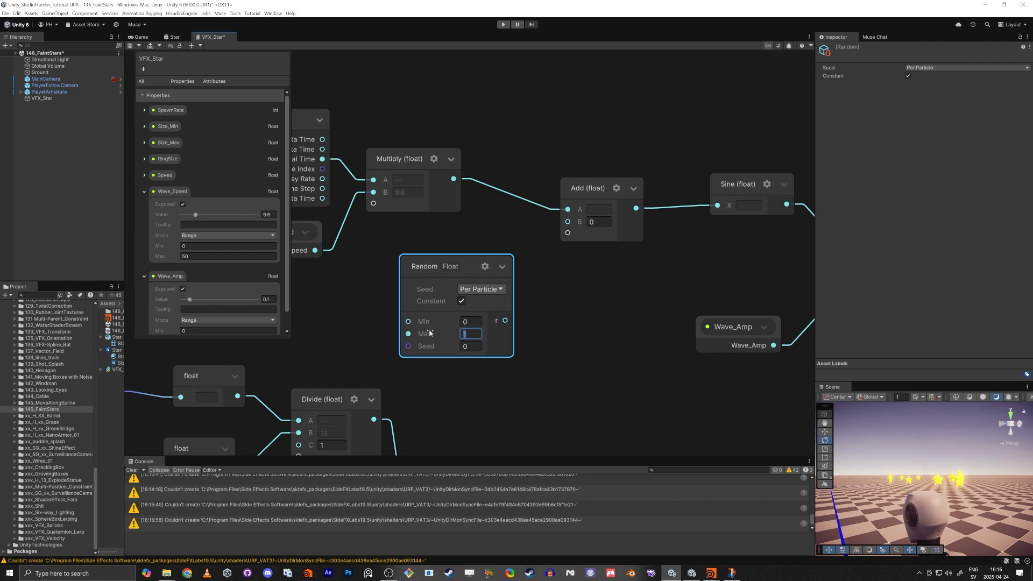
type("500")
left_click(338, 338)
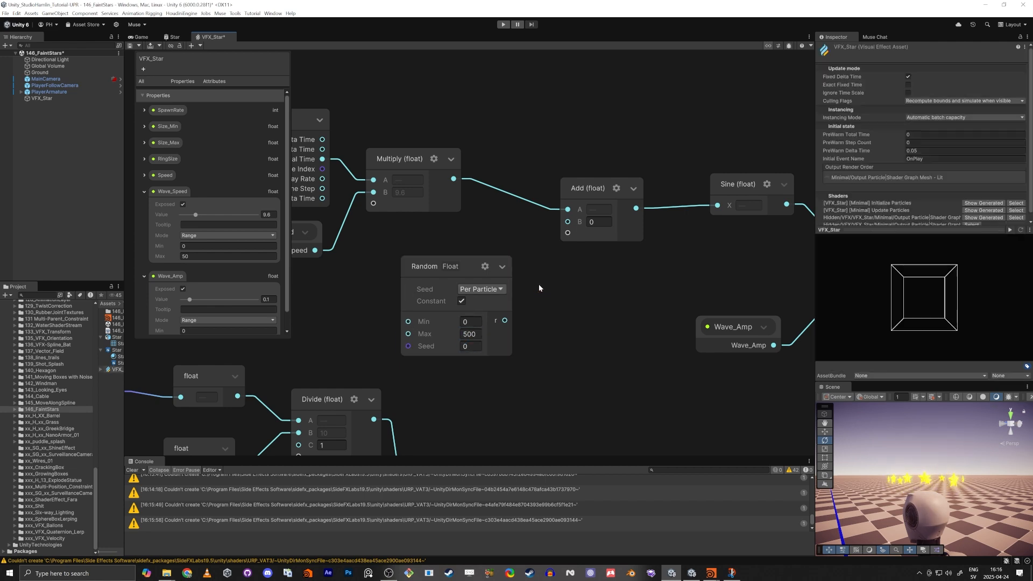
Connect the Random Float output to the Add node's B input and check the stars' staggered bobbing around the head.
left_click(567, 227)
left_click_drag(567, 227, 504, 320)
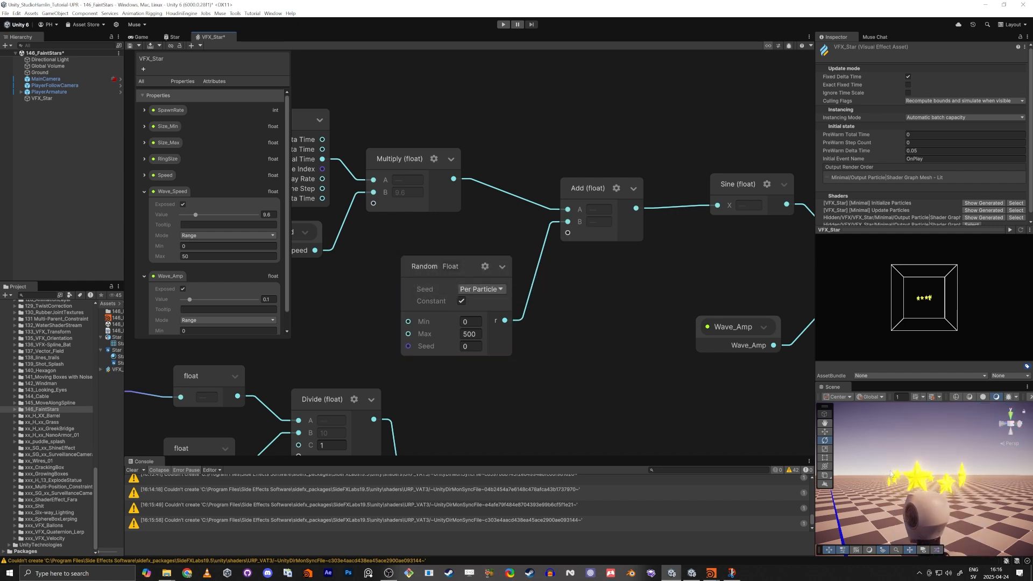
left_click_drag(906, 496, 897, 475, "alt")
scroll(913, 507, "down", 5)
scroll(896, 474, "up", 5)
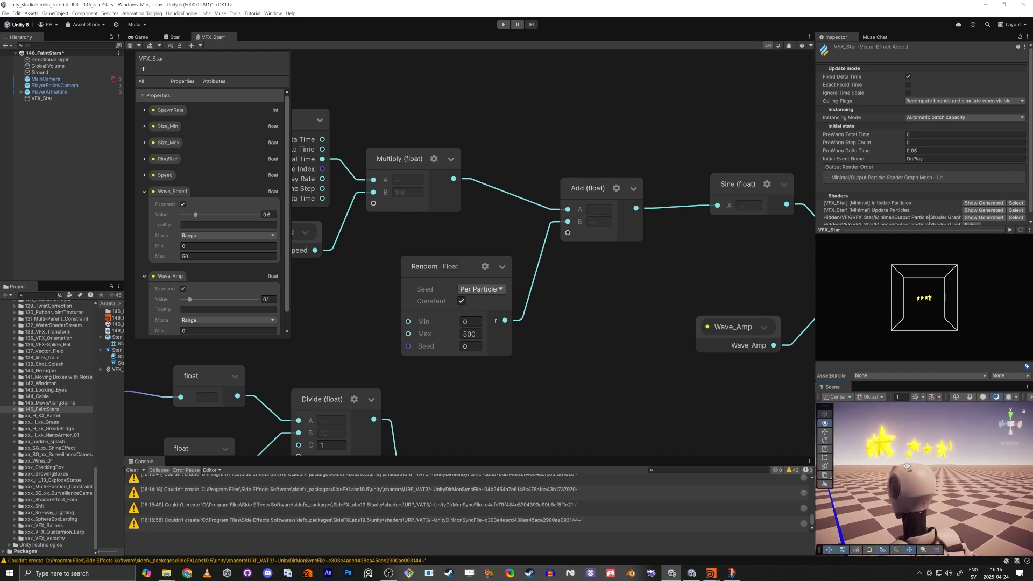
scroll(896, 474, "down", 3)
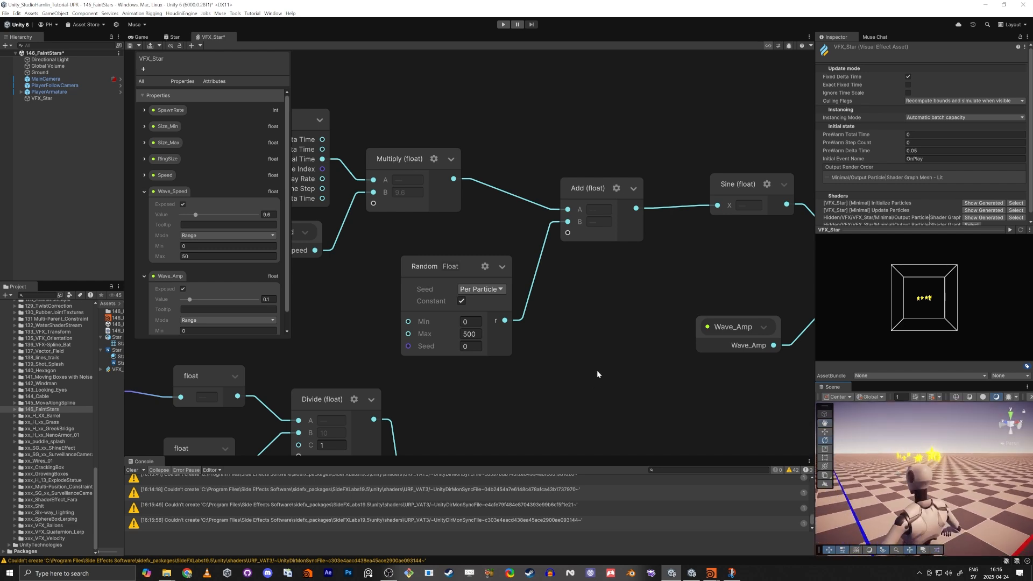
Maximize the VFX_Star graph window so the whole node network is in view.
key("a")
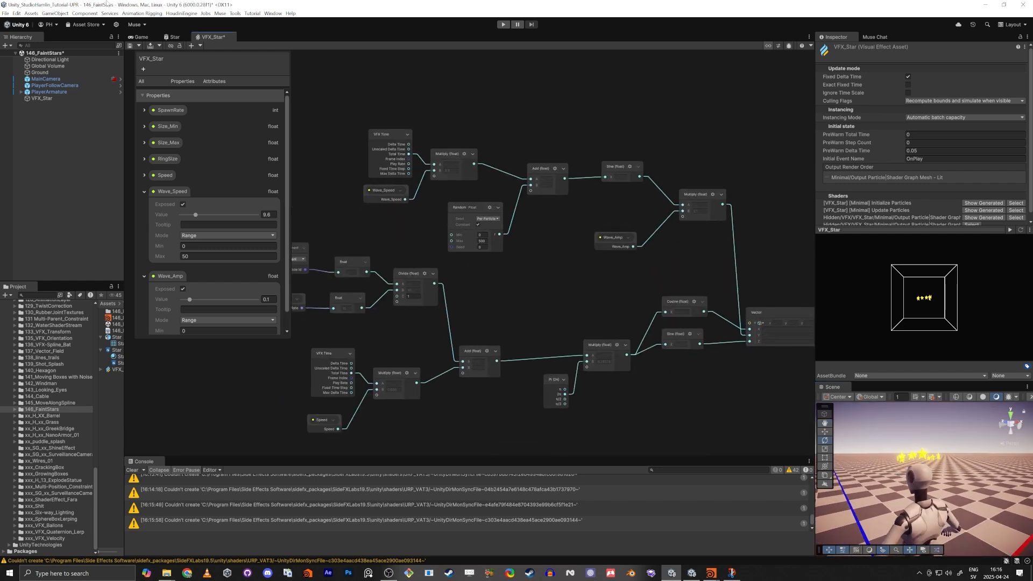
right_click(213, 37)
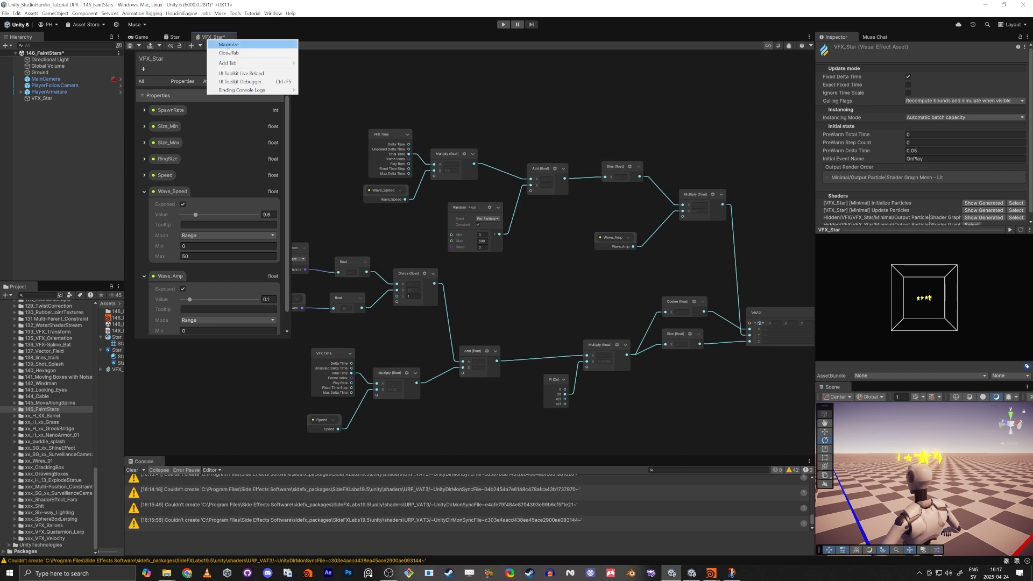
left_click(228, 44)
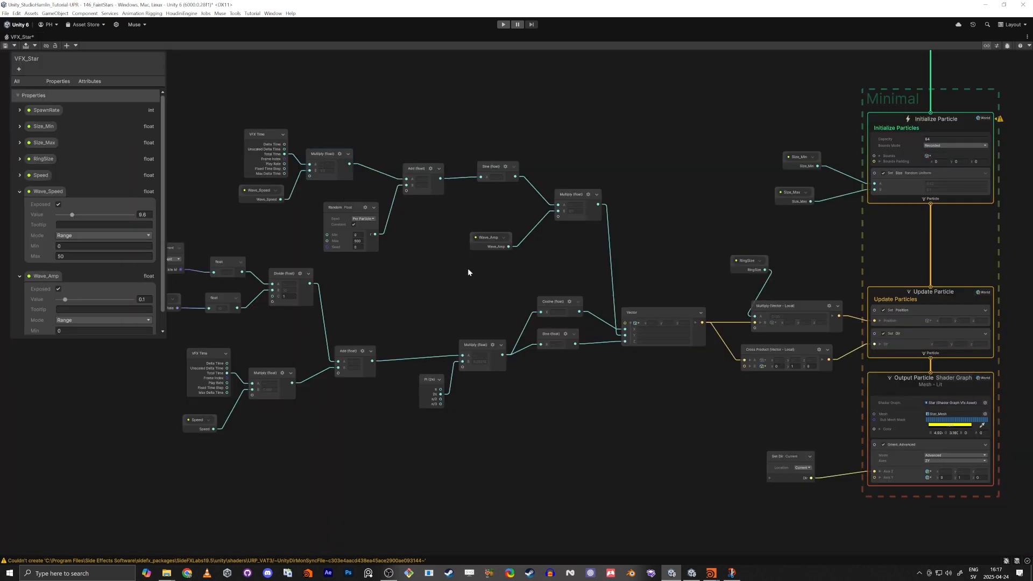
scroll(544, 290, "down", 2)
middle_click_drag(467, 268, 495, 312)
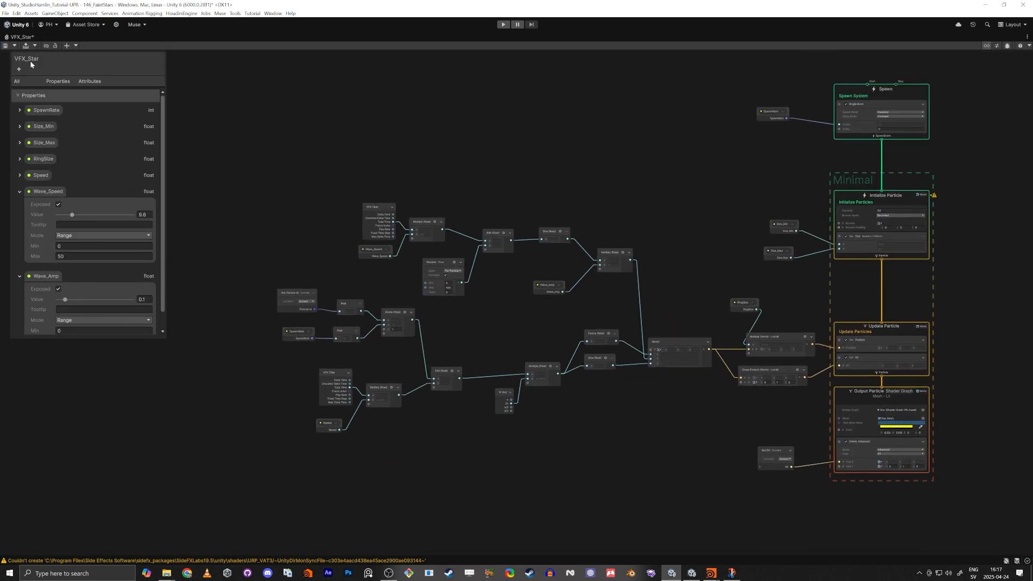
Shift the graph's property list to the window edge and collapse the Wave_Speed and Wave_Amp properties.
left_click_drag(31, 64, 21, 64)
left_click(10, 192)
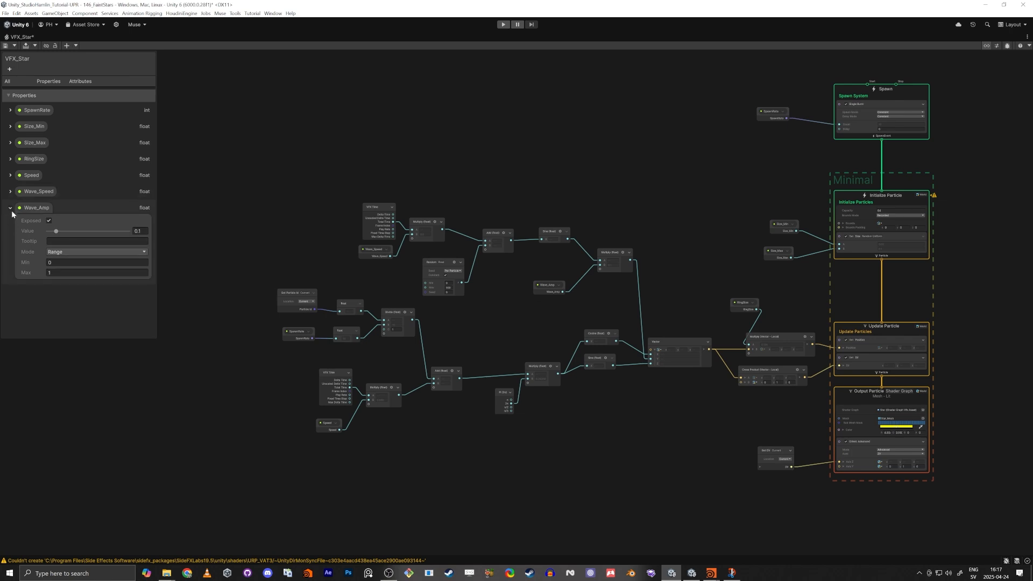
left_click(10, 209)
middle_click_drag(295, 211, 270, 204)
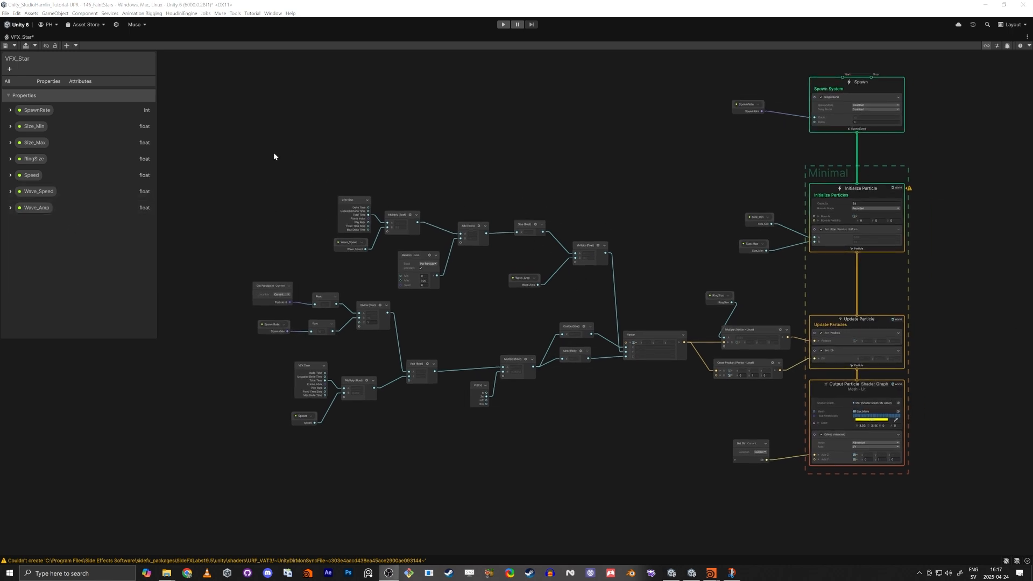
Tidy the wave branch by moving its VFX Time, Wave_Speed, Multiply, Random, Add and Sine nodes slightly upward.
left_click_drag(273, 161, 408, 240)
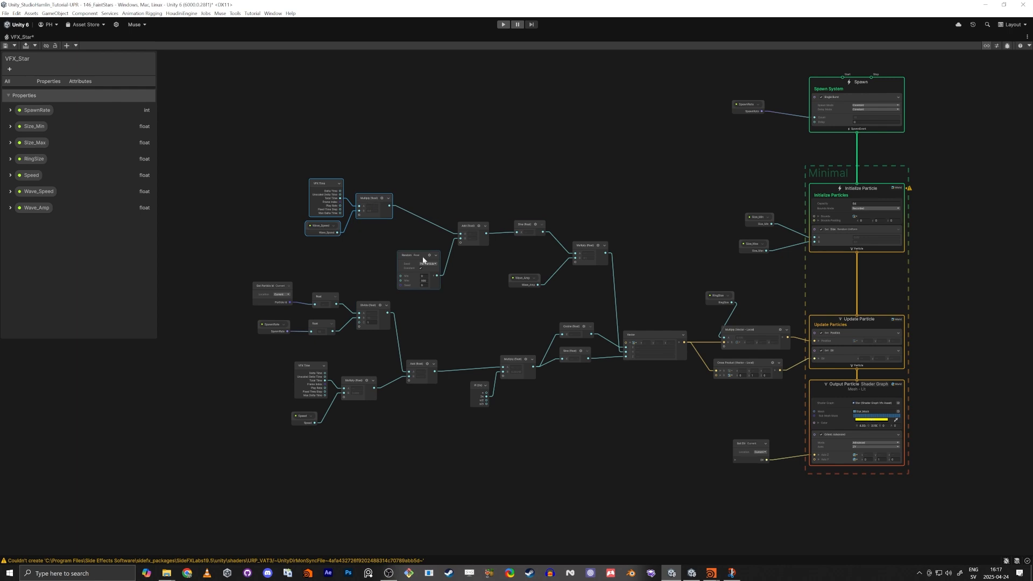
left_click_drag(419, 255, 422, 244)
left_click_drag(456, 213, 525, 240)
left_click_drag(527, 223, 525, 220)
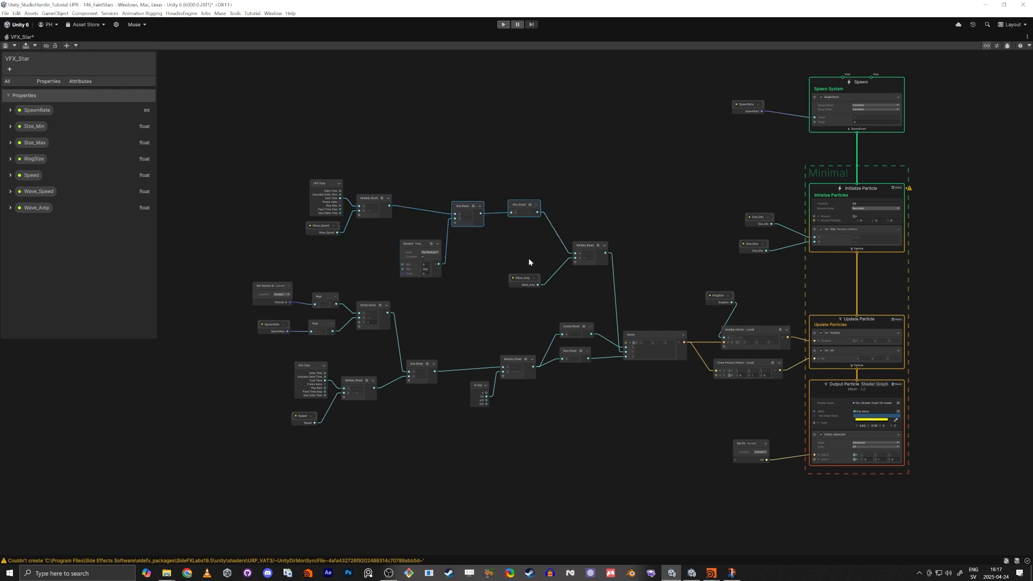
left_click(520, 278)
scroll(499, 237, "up", 3)
middle_click_drag(498, 243, 493, 231)
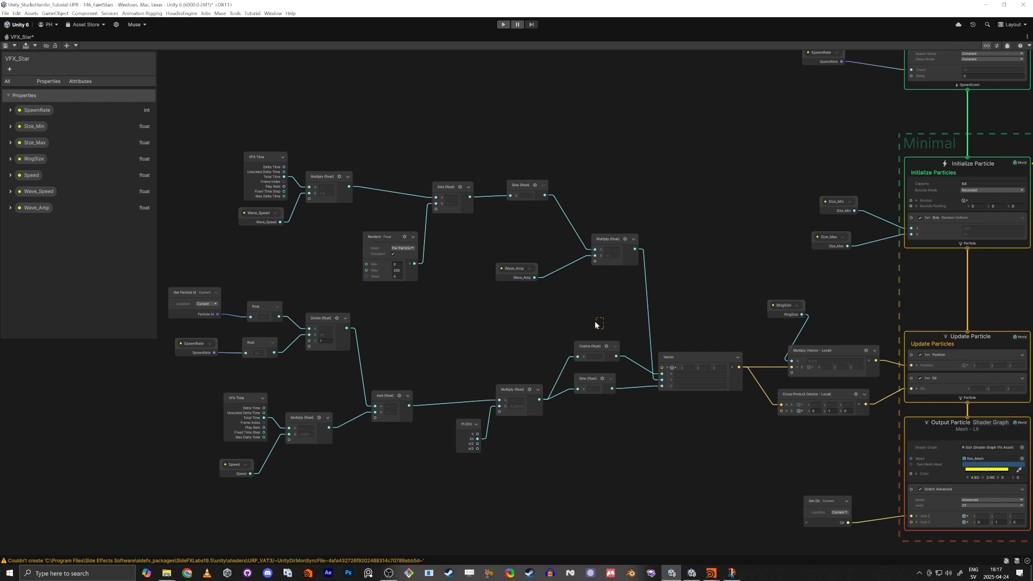
Look over the circular-motion branch feeding the Vector node and nudge the Cross Product node slightly toward Set Dir.
left_click_drag(104, 467, 105, 469)
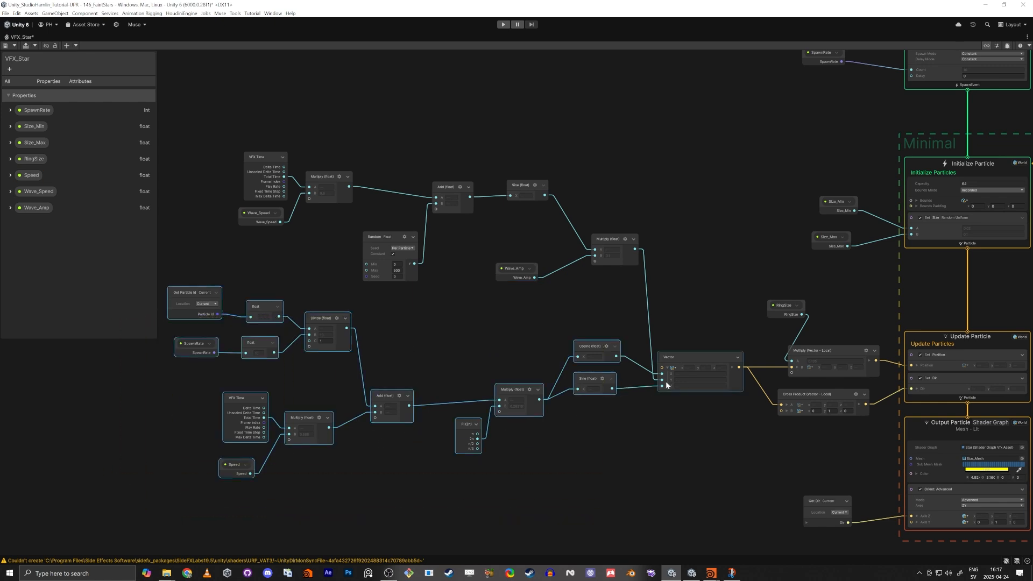
left_click(666, 408)
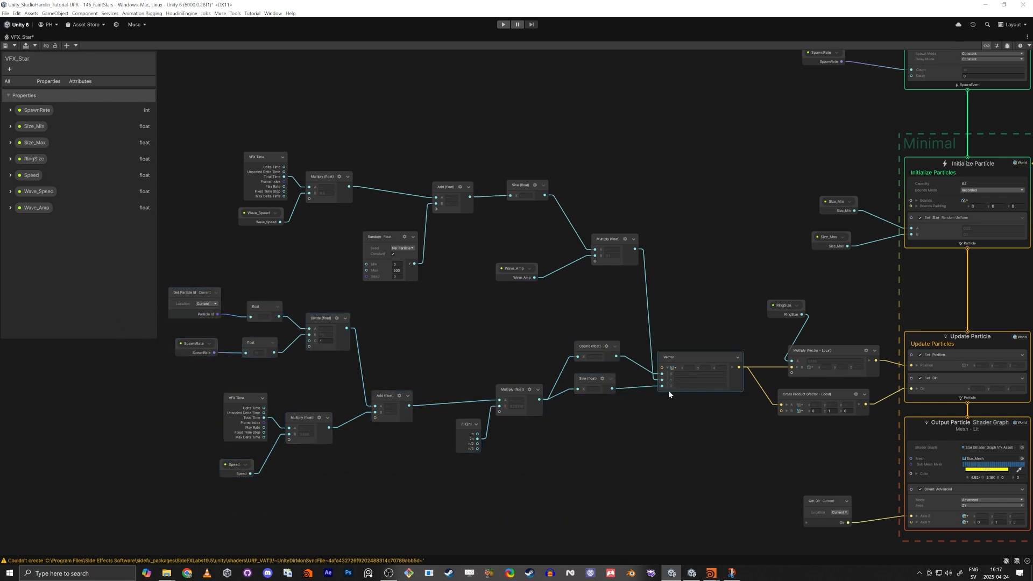
left_click_drag(814, 391, 820, 392)
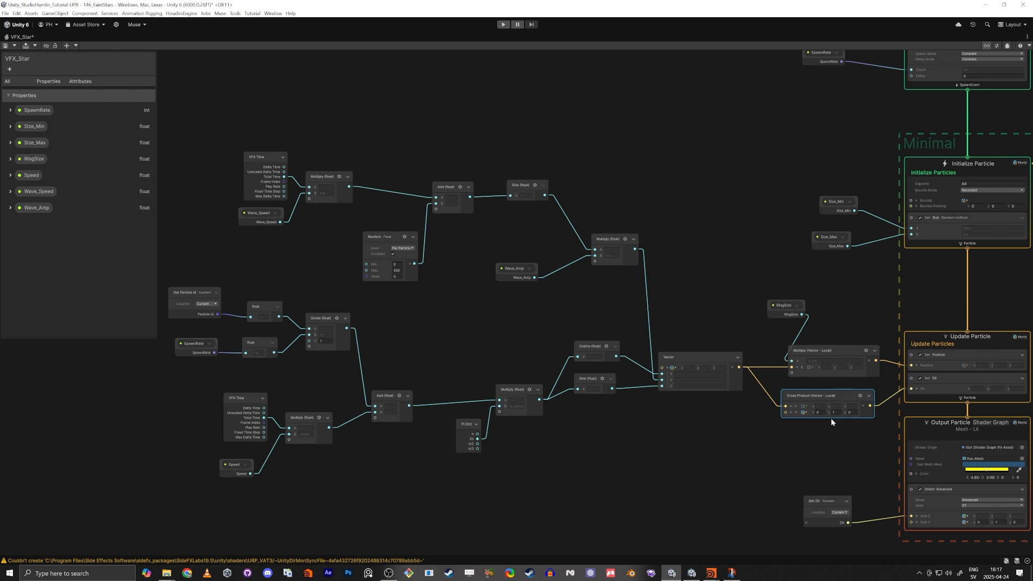
middle_click_drag(844, 319, 822, 361)
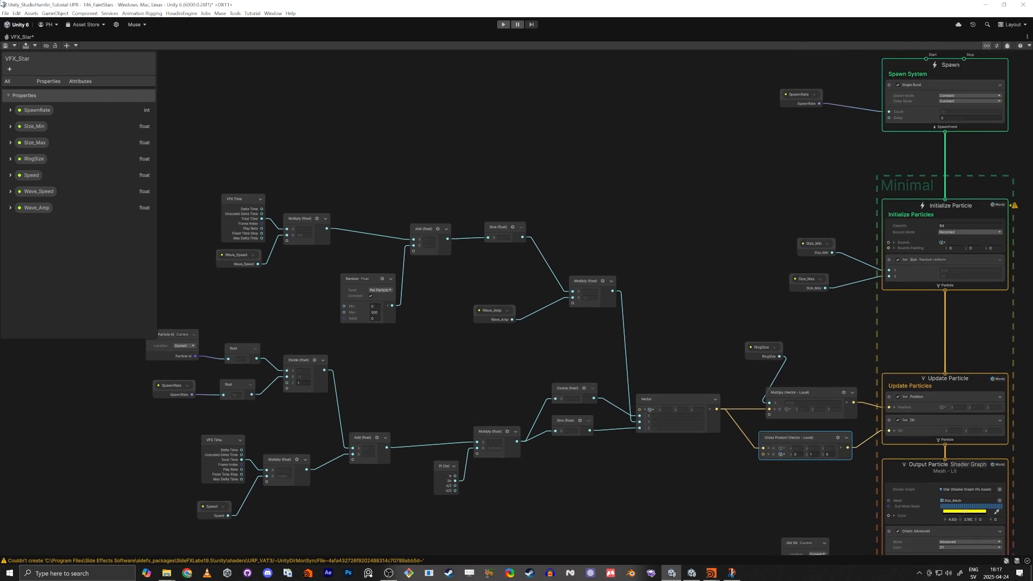
Return the graph to its normal size and briefly view the star effect in a maximized Scene view.
right_click(16, 37)
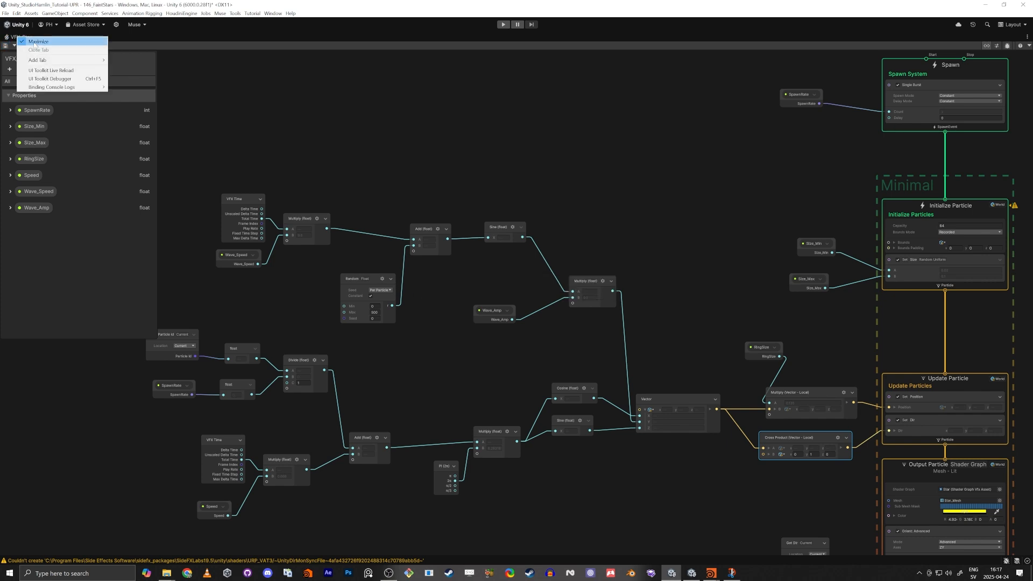
left_click(28, 41)
double_click(832, 387)
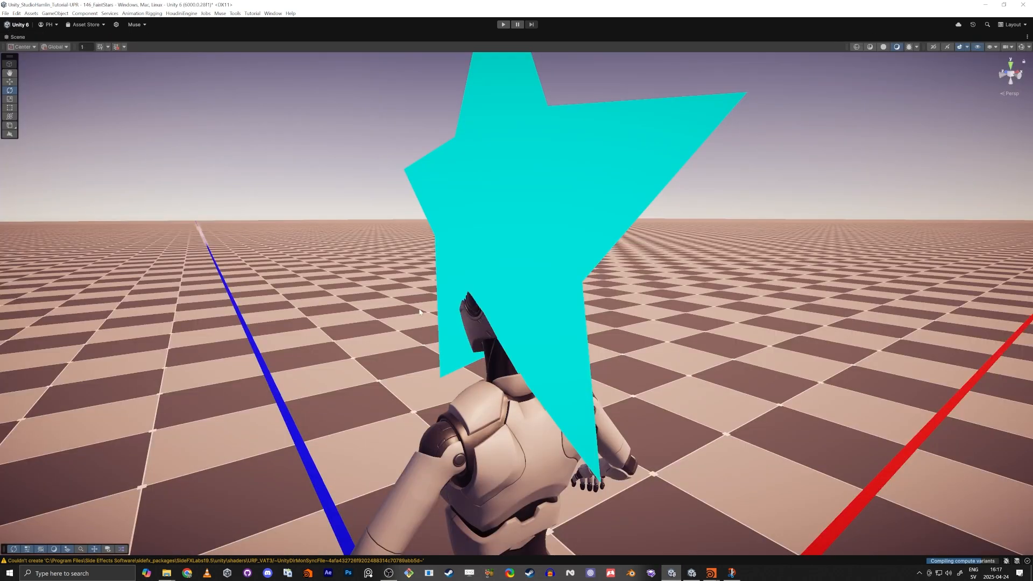
right_click_drag(423, 322, 357, 322)
key("shift+space")
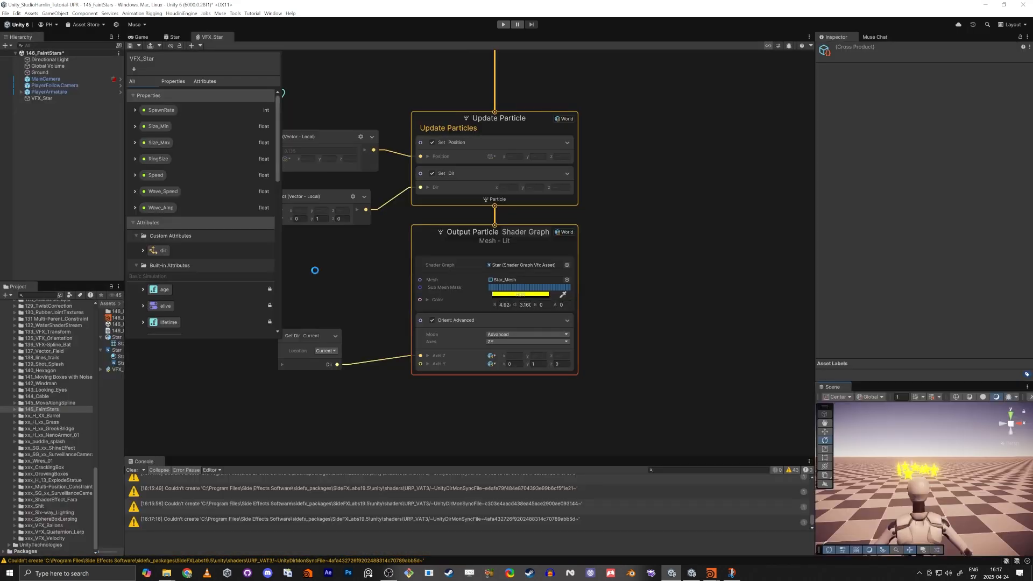
Select the VFX_Star object and dock the Scene view in the central area beside the Game view.
left_click(42, 99)
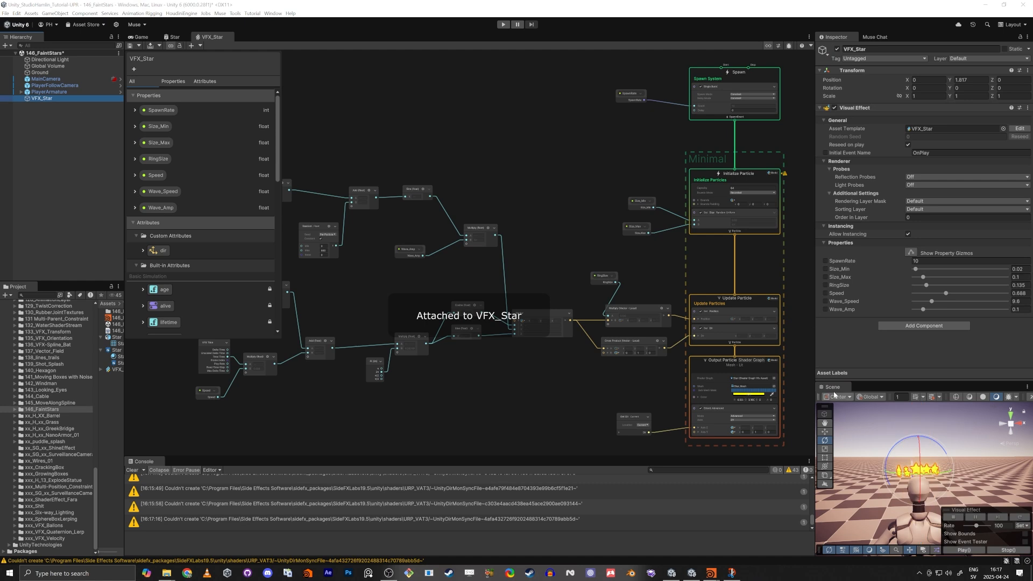
left_click_drag(208, 57, 142, 39)
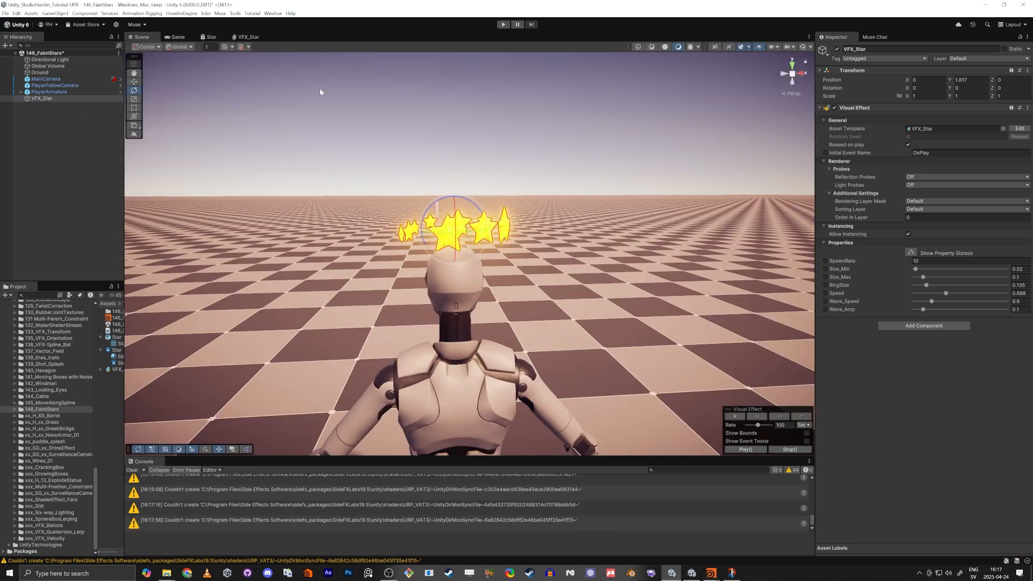
Override VFX_Star's SpawnRate with 63 and switch the Visual Effect component off and on to respawn the stars.
left_click_drag(851, 262, 924, 268)
left_click_drag(511, 162, 498, 232, "alt")
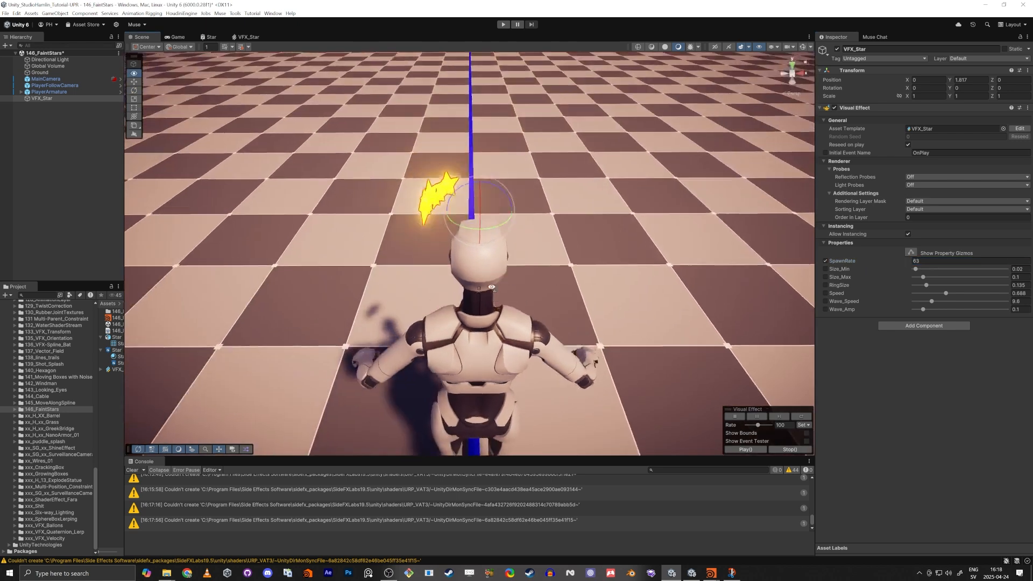
middle_click_drag(498, 232, 487, 297)
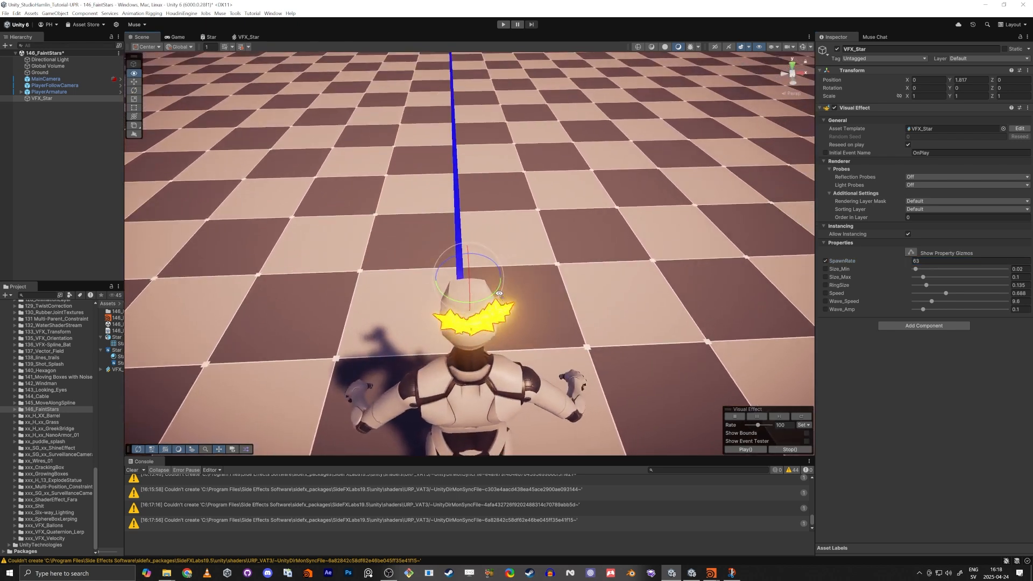
double_click(835, 107)
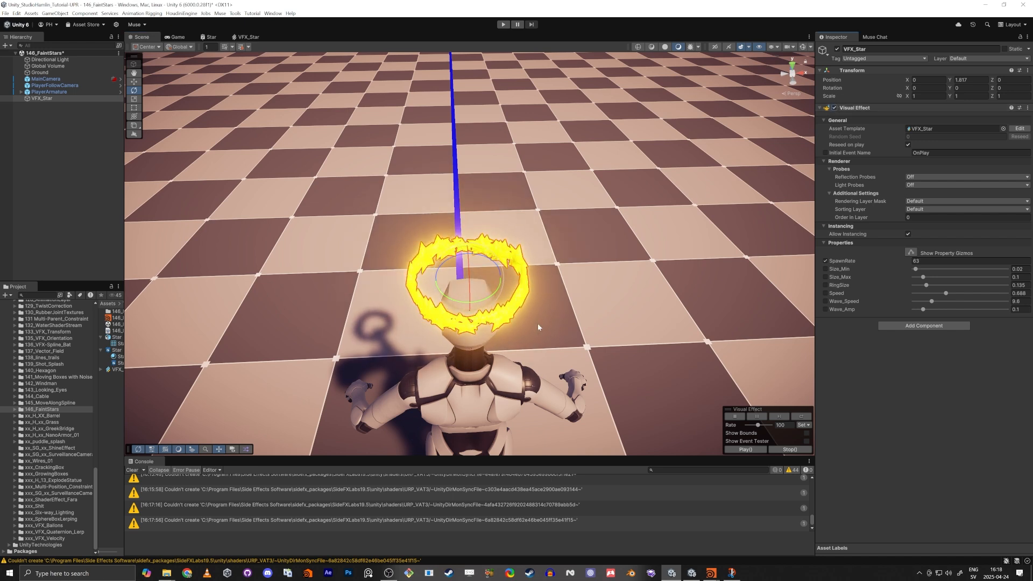
Override Size_Min with 0 and Size_Max with 0.049 and restart the Visual Effect component to respawn smaller stars.
left_click_drag(538, 327, 465, 242, "alt")
right_click_drag(466, 242, 785, 180, "alt")
key("s")
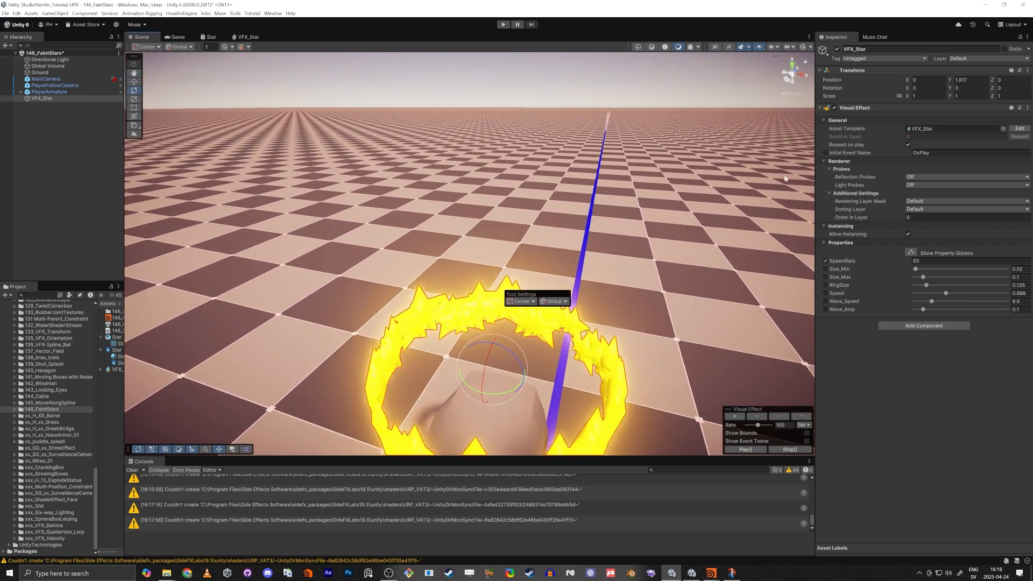
left_click(603, 137)
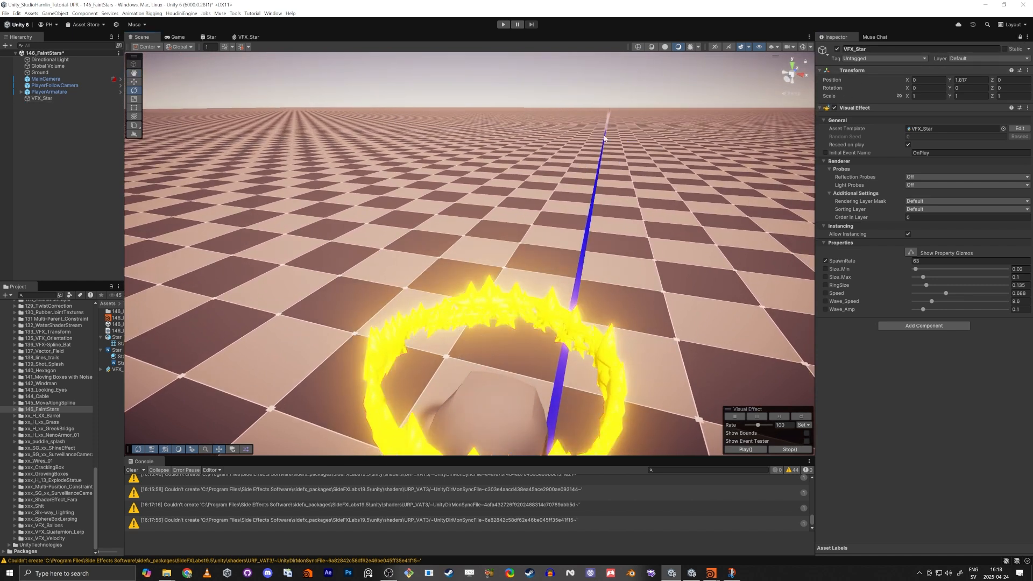
left_click_drag(604, 138, 604, 125, "alt")
right_click_drag(604, 125, 655, 231, "alt")
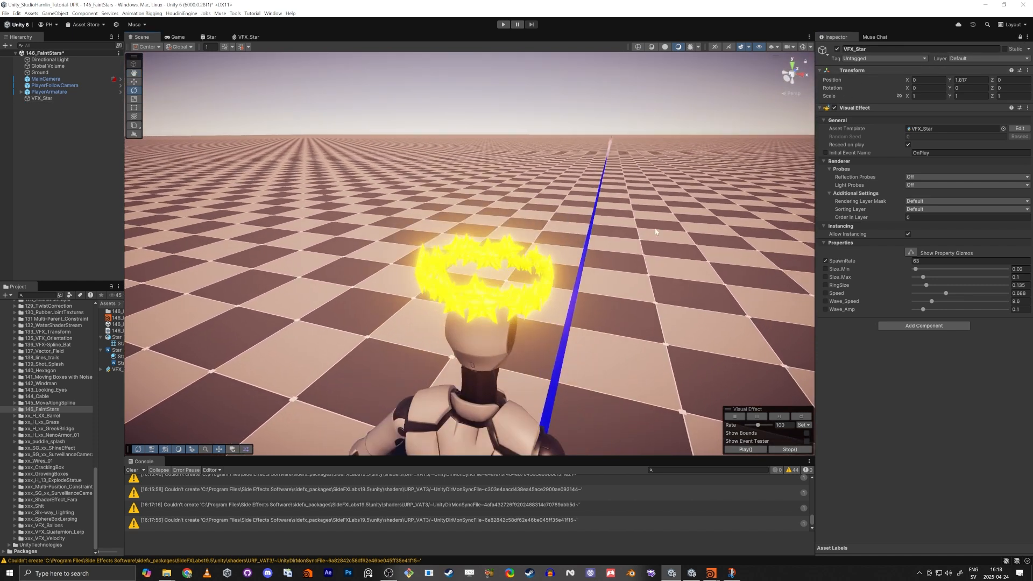
left_click(916, 269)
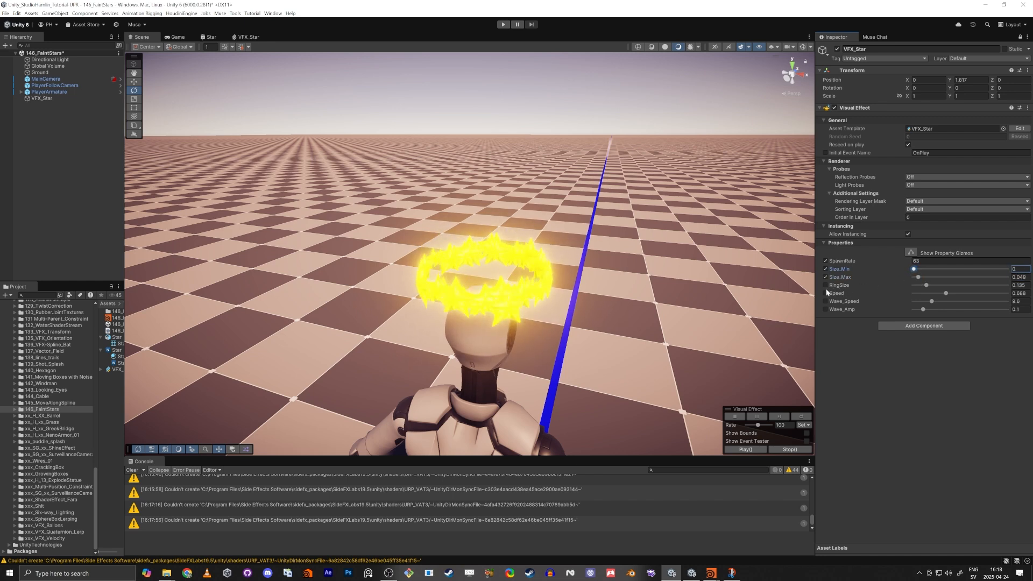
left_click_drag(543, 323, 533, 317, "alt")
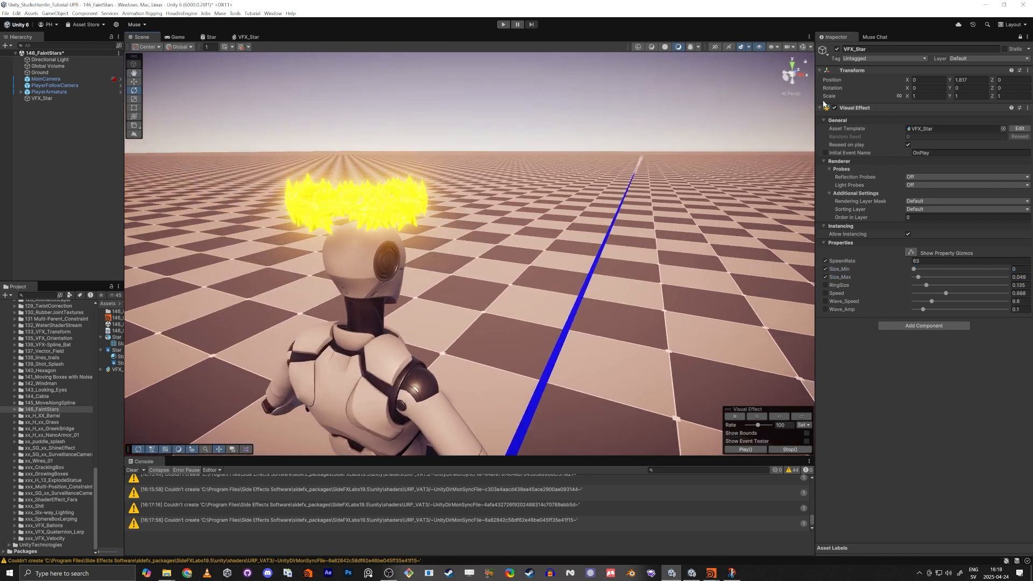
double_click(834, 109)
Lower SpawnRate to 14 and toggle the Visual Effect component off and on to respawn the ring.
left_click_drag(749, 165, 920, 194, "alt")
left_click_drag(900, 262, 888, 263)
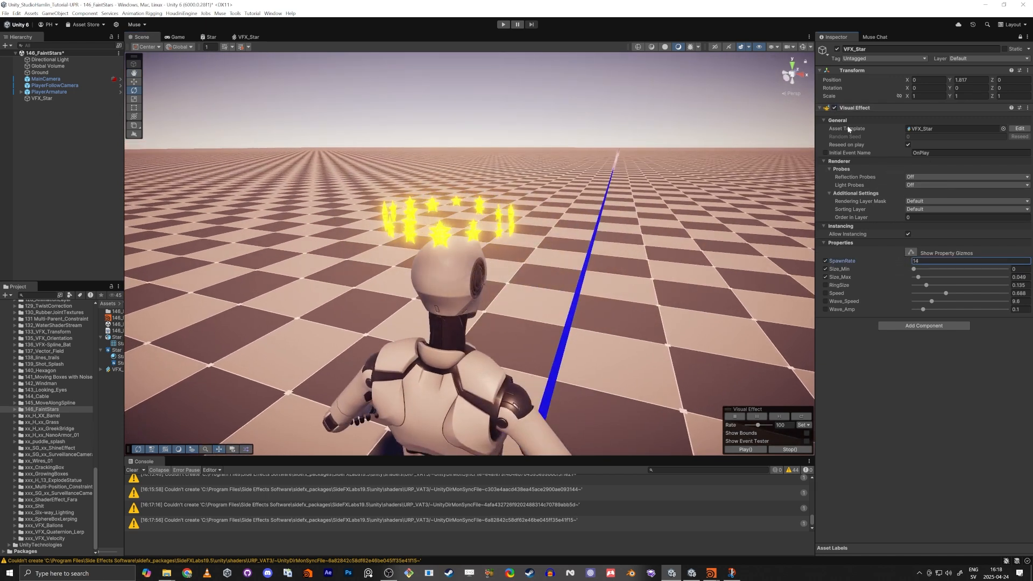
double_click(835, 108)
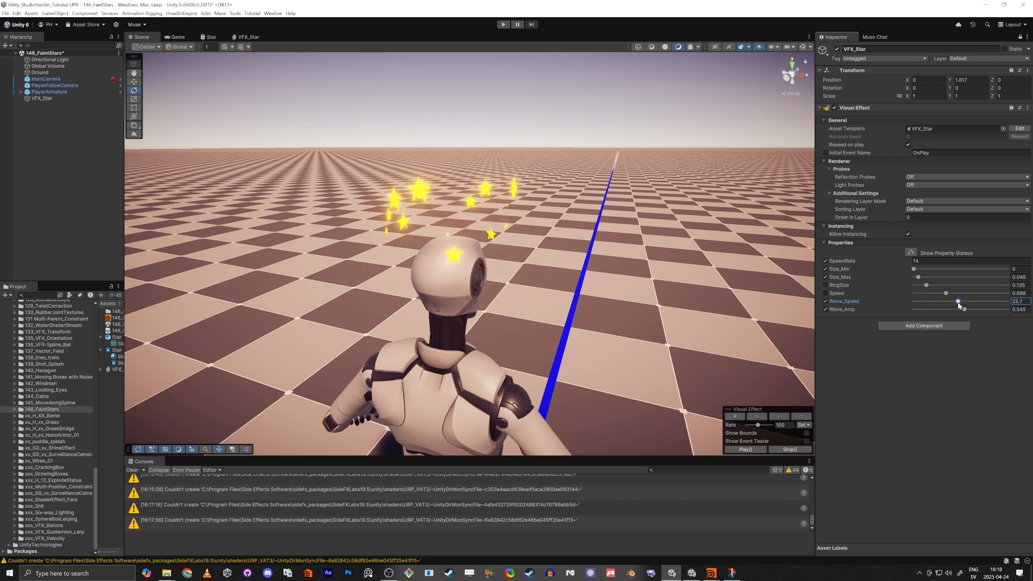
Override Wave_Amp with 0.545 and Wave_Speed with 7.9 on the VFX_Star component.
left_click_drag(950, 302, 928, 301)
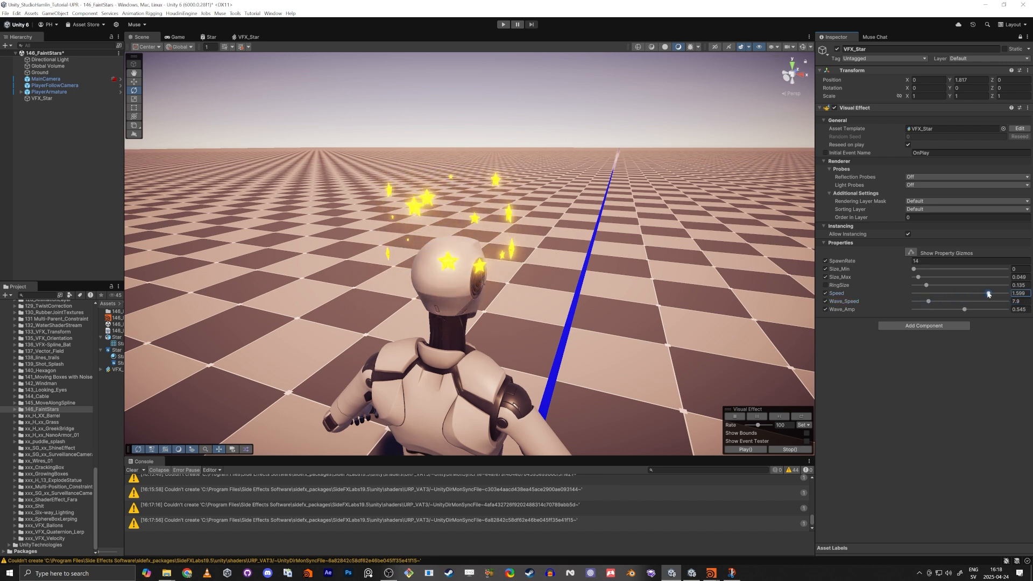
Raise the HDR color intensity of the Output Particle Shader Graph context in VFX_Star to 5.1.
left_click_drag(622, 294, 557, 296, "alt")
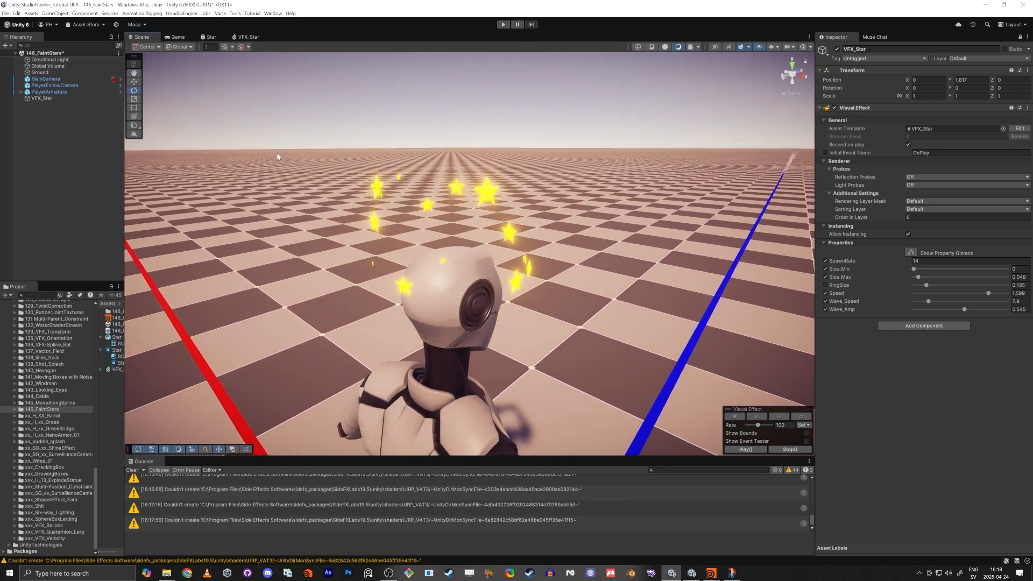
left_click(248, 37)
scroll(682, 262, "up", 10)
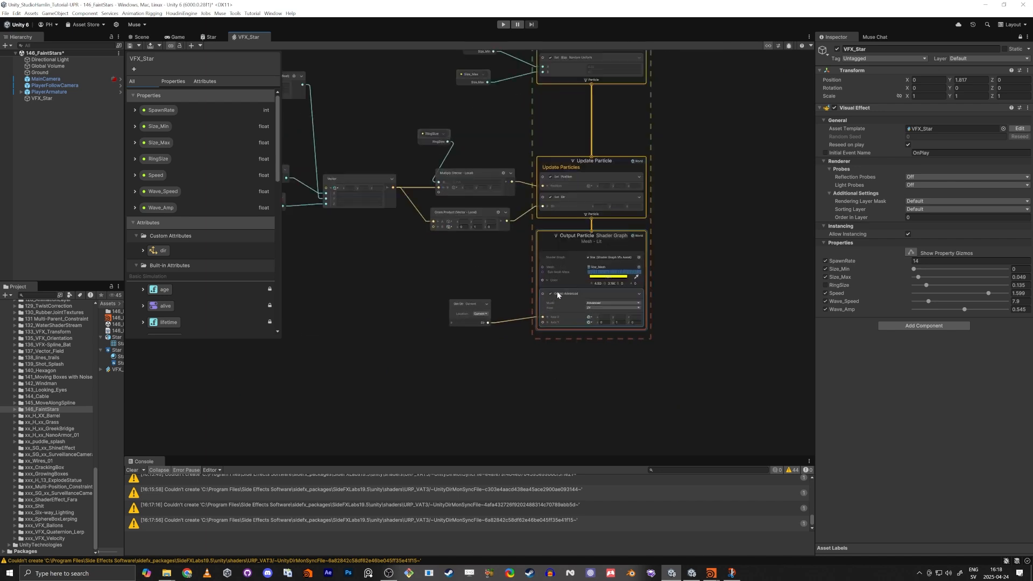
left_click(686, 253)
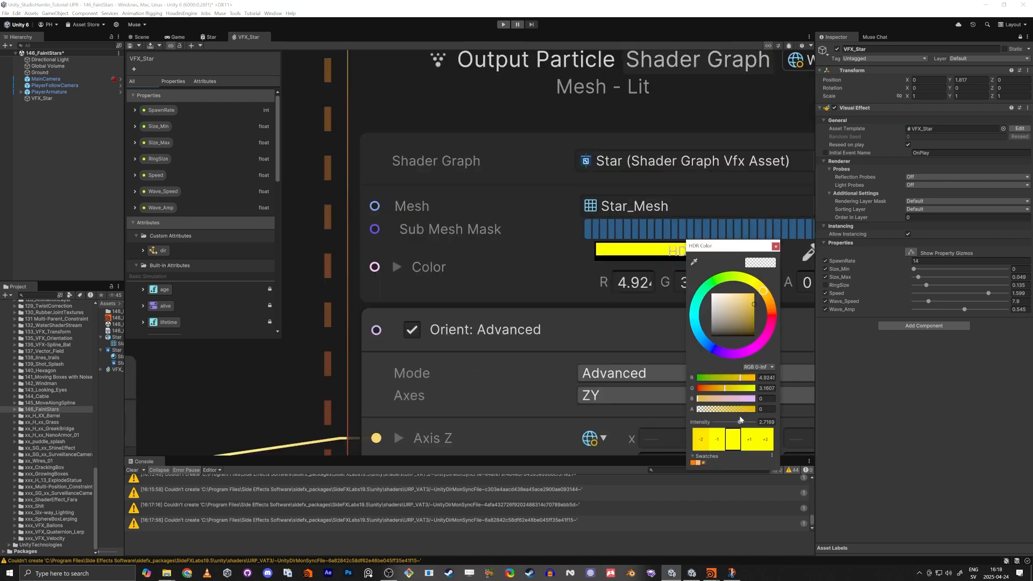
left_click_drag(740, 421, 744, 422)
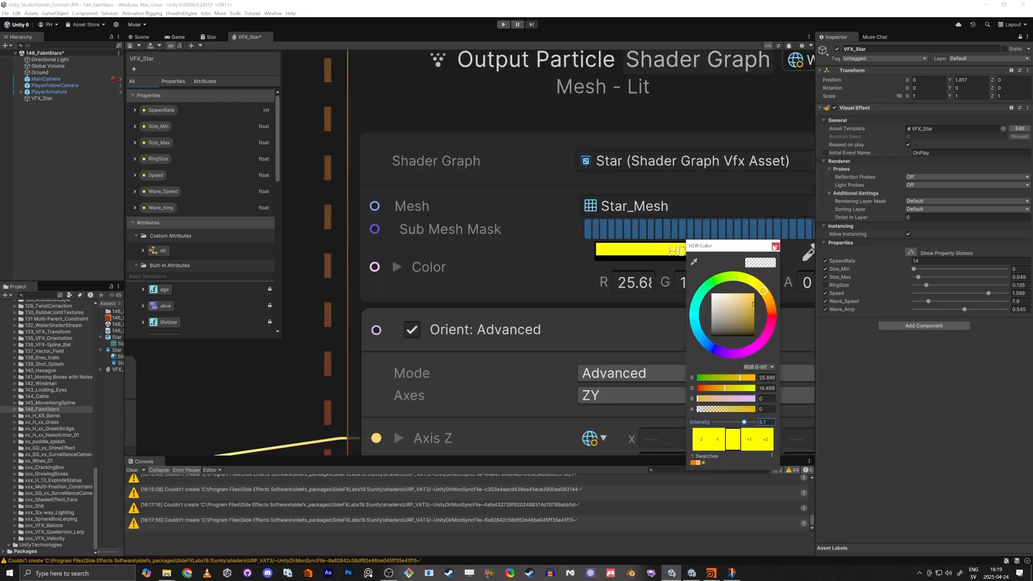
left_click(774, 246)
Examine the glow of the stars circling the character's head in the scene from several angles.
left_click(216, 37)
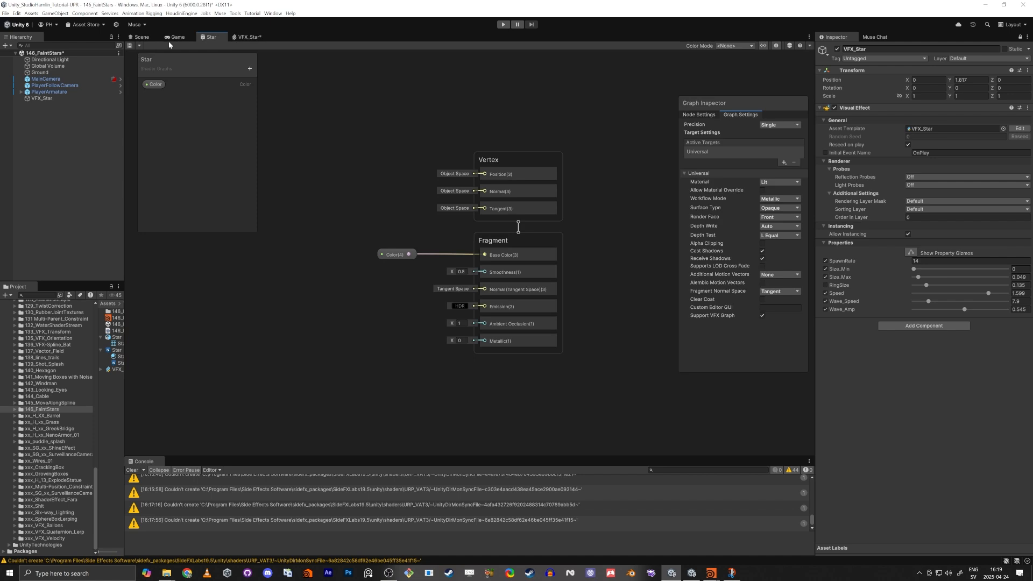
left_click(142, 37)
right_click_drag(310, 213, 316, 212)
key("a")
key("w")
key("s")
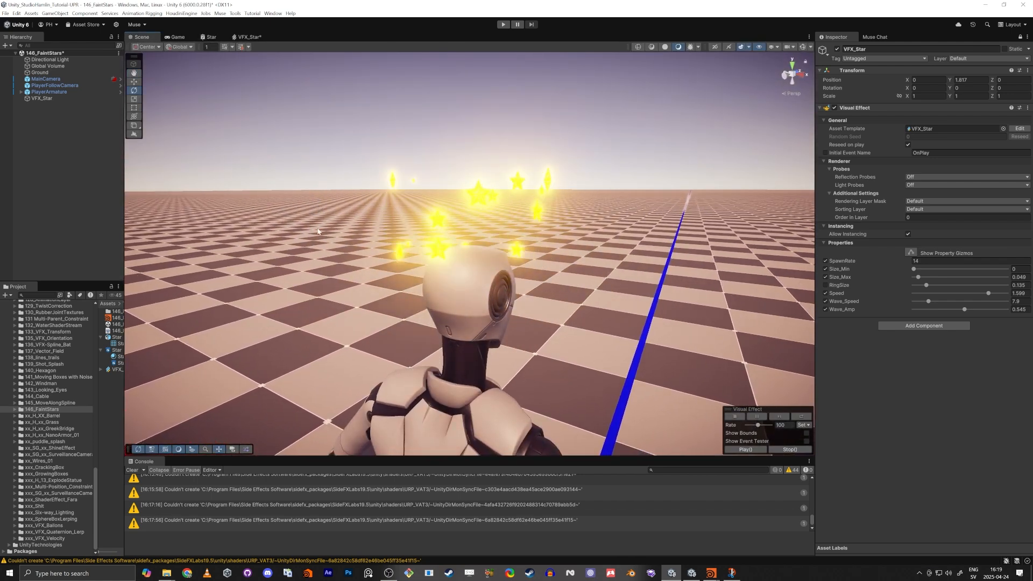
right_click_drag(314, 262, 299, 243)
key("d")
key("a")
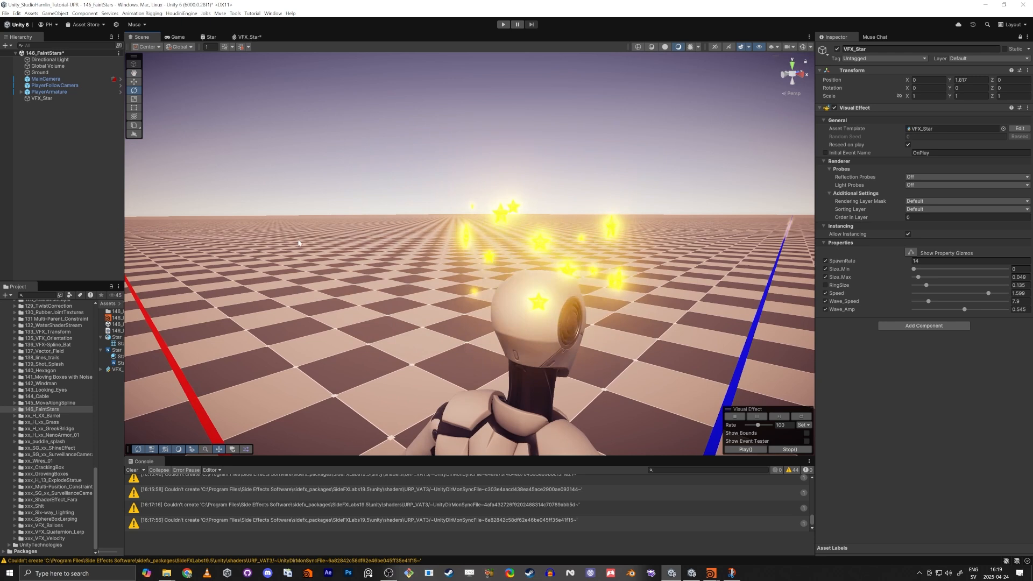